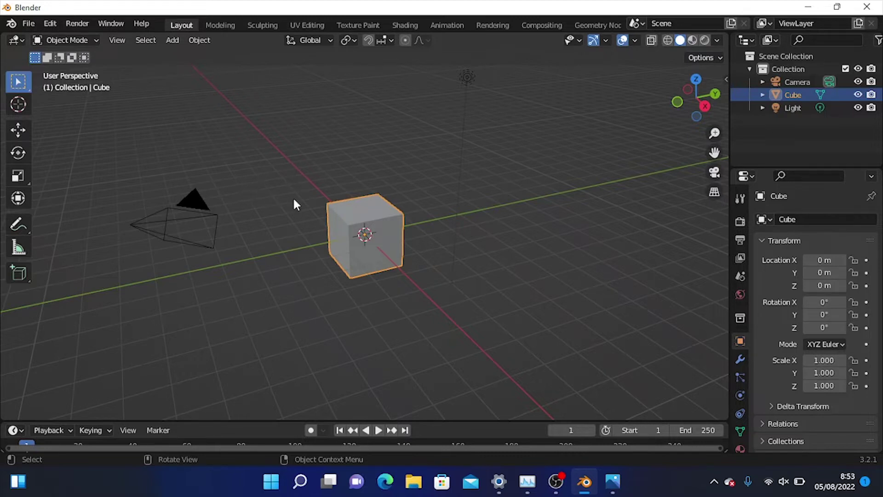
Examine the bedroom reference image 01.png in Photos, including the bed and floor up close, and return to Blender
{"action": "mouse_move", "coordinate": [610, 484]}
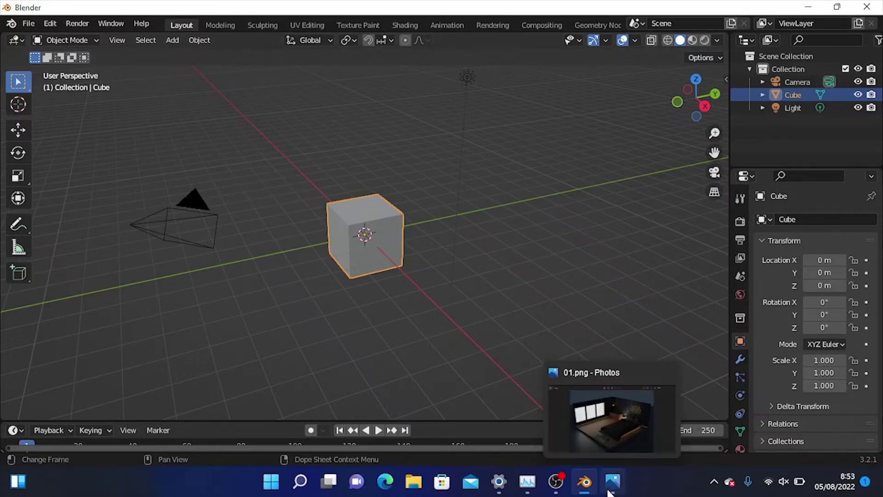
{"action": "left_click", "coordinate": [610, 484]}
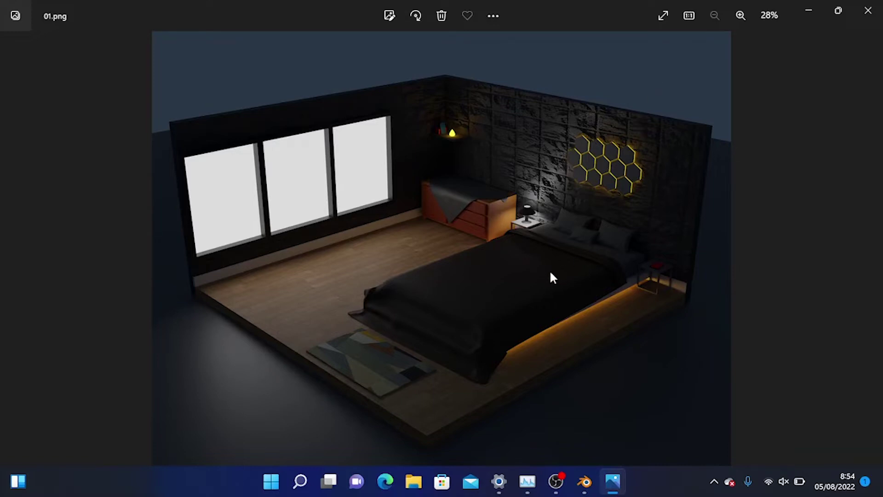
{"action": "scroll", "coordinate": [561, 270], "scroll_direction": "up", "scroll_amount": 5}
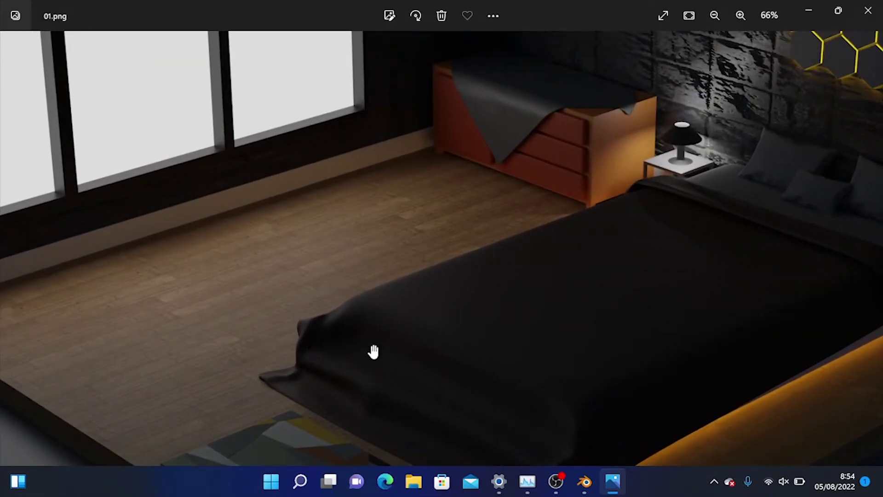
{"action": "scroll", "coordinate": [676, 320], "scroll_direction": "down", "scroll_amount": 3}
{"action": "scroll", "coordinate": [672, 322], "scroll_direction": "down", "scroll_amount": 2}
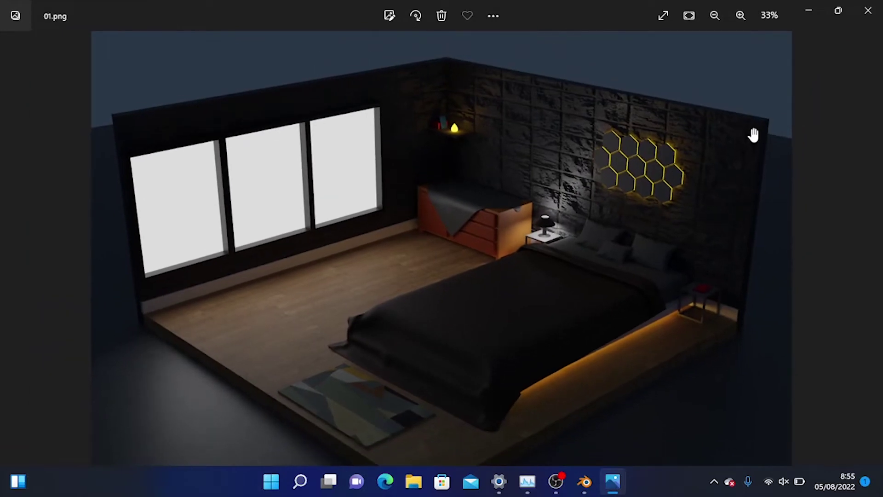
{"action": "left_click", "coordinate": [816, 9]}
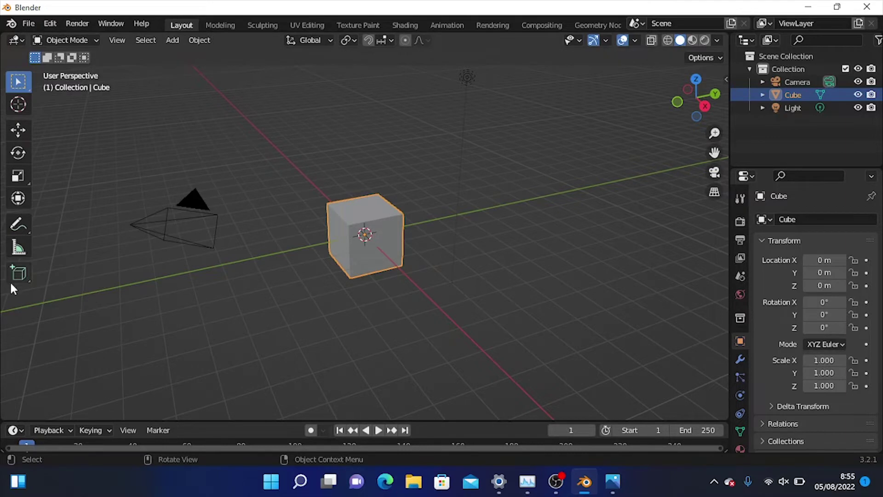
Hide the light and the camera from the viewport and select the default cube
{"action": "scroll", "coordinate": [429, 247], "scroll_direction": "down", "scroll_amount": 1}
{"action": "scroll", "coordinate": [303, 230], "scroll_direction": "up", "scroll_amount": 1}
{"action": "left_click", "coordinate": [193, 203]}
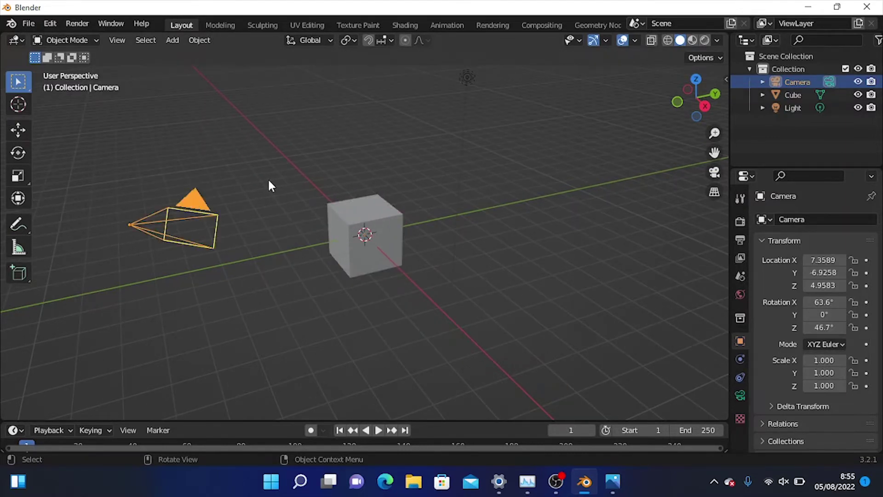
{"action": "left_click", "coordinate": [464, 79]}
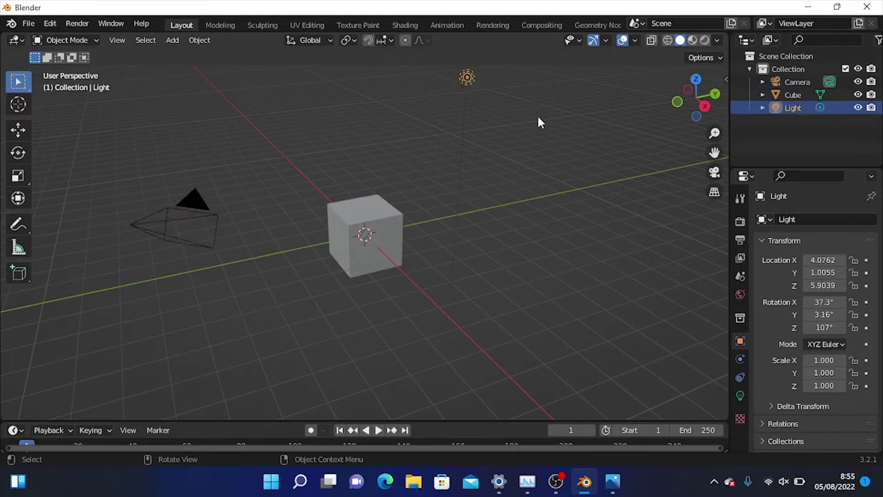
{"action": "left_click", "coordinate": [857, 107]}
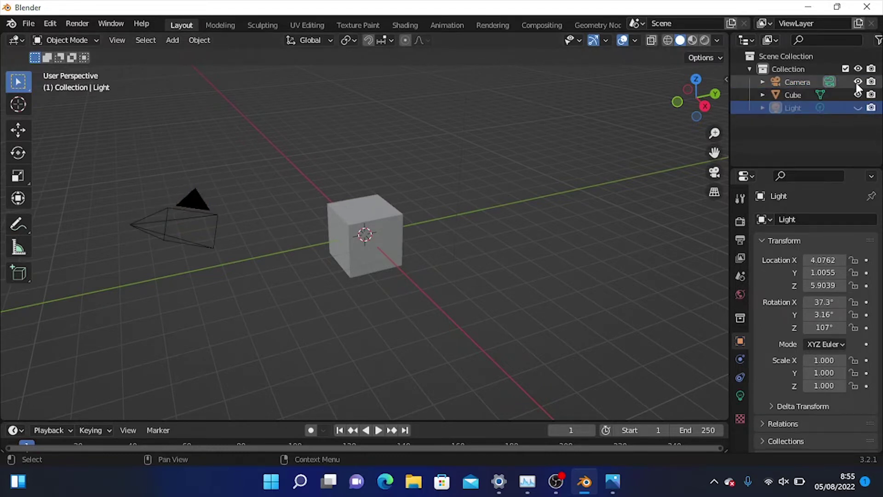
{"action": "left_click", "coordinate": [857, 82]}
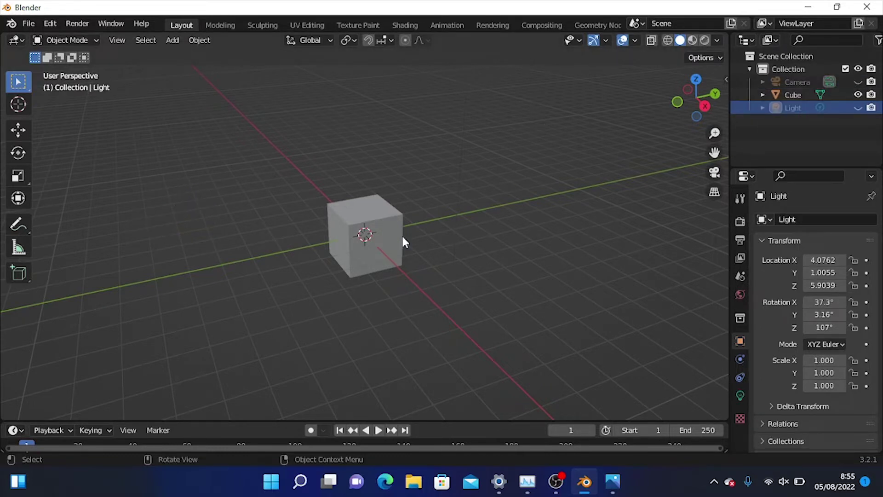
{"action": "left_click", "coordinate": [359, 216]}
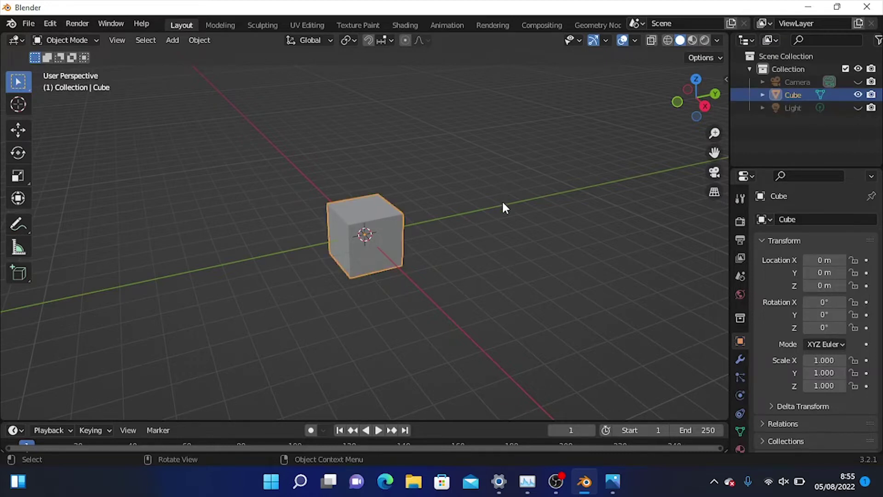
{"action": "scroll", "coordinate": [499, 207], "scroll_direction": "down", "scroll_amount": 3}
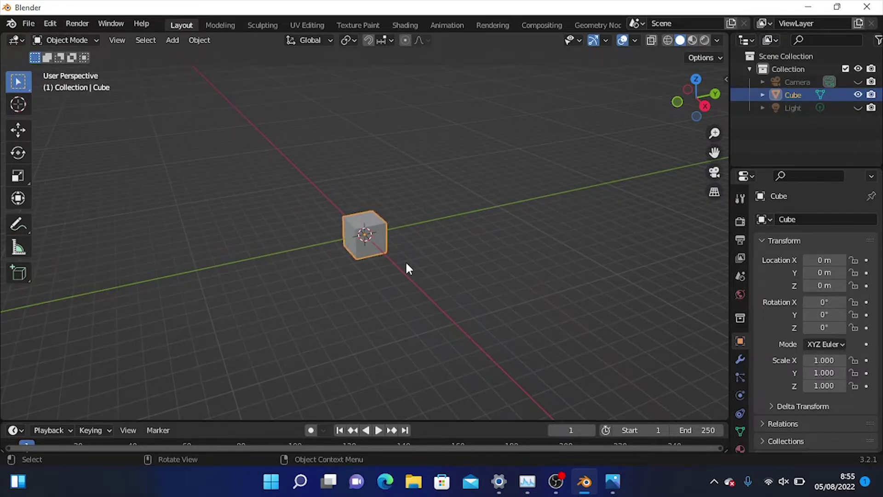
{"action": "key", "text": "s"}
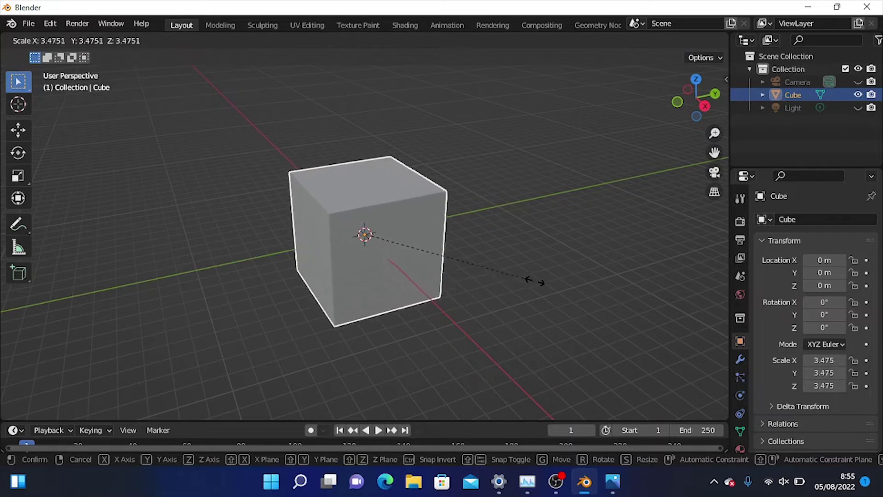
{"action": "left_click", "coordinate": [592, 285]}
{"action": "key", "text": "ctrl+z"}
{"action": "left_click", "coordinate": [21, 176]}
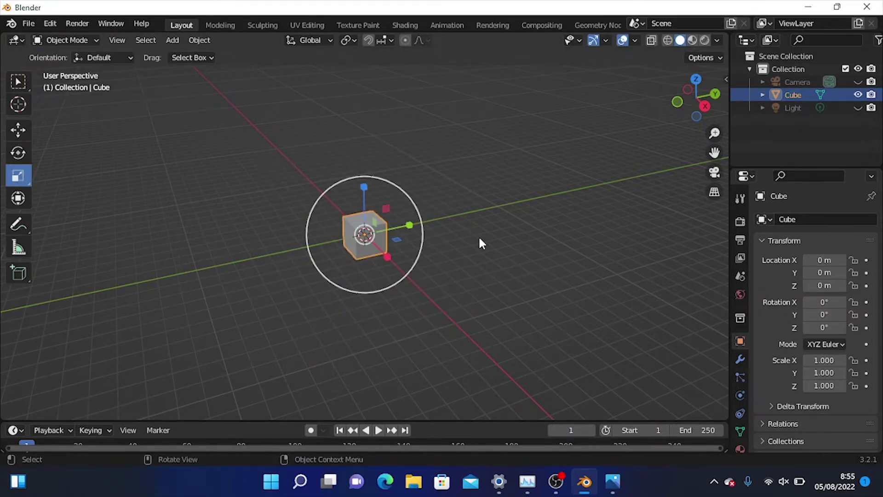
{"action": "left_click_drag", "start_coordinate": [399, 239], "coordinate": [544, 274]}
{"action": "right_click", "coordinate": [544, 274]}
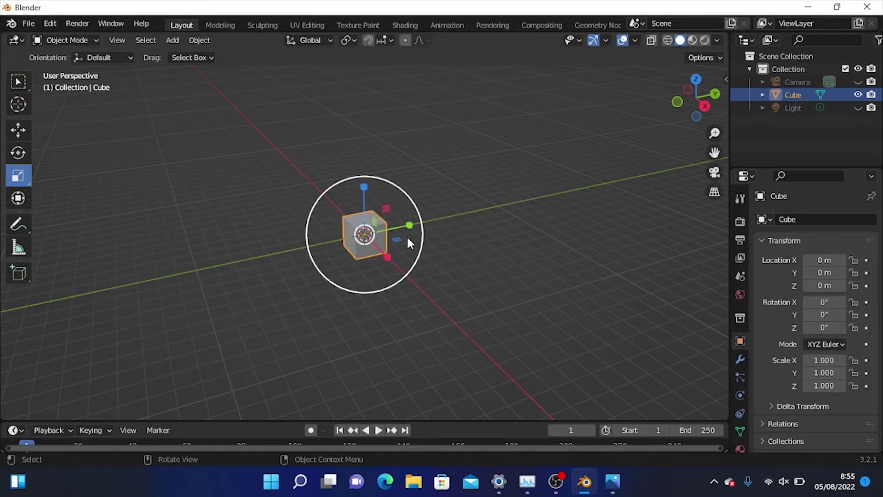
{"action": "left_click", "coordinate": [467, 236]}
{"action": "left_click", "coordinate": [366, 234]}
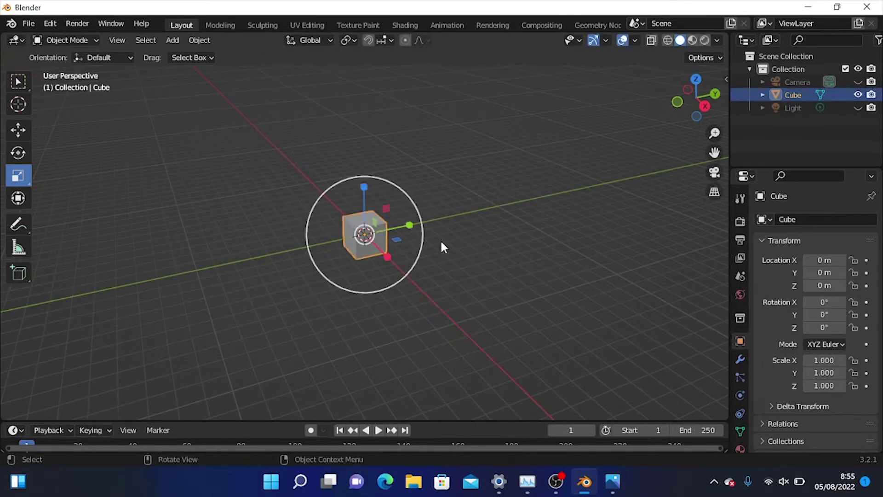
{"action": "left_click", "coordinate": [18, 80]}
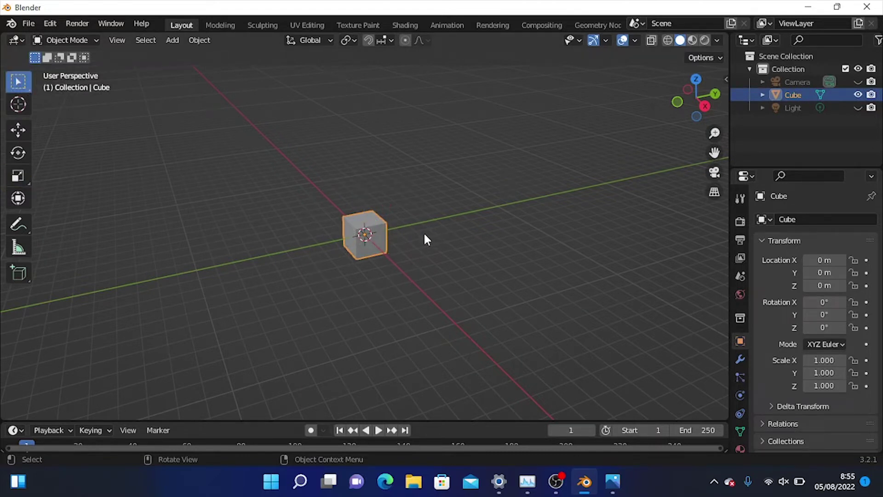
Scale the cube uniformly by a factor of about 4.93
{"action": "key", "text": "s"}
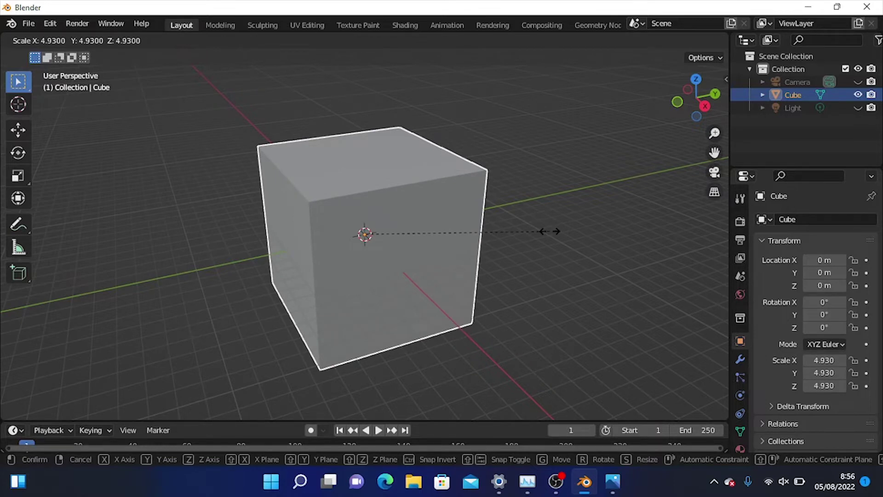
{"action": "left_click", "coordinate": [550, 232]}
{"action": "middle_click_drag", "start_coordinate": [471, 272], "coordinate": [551, 293]}
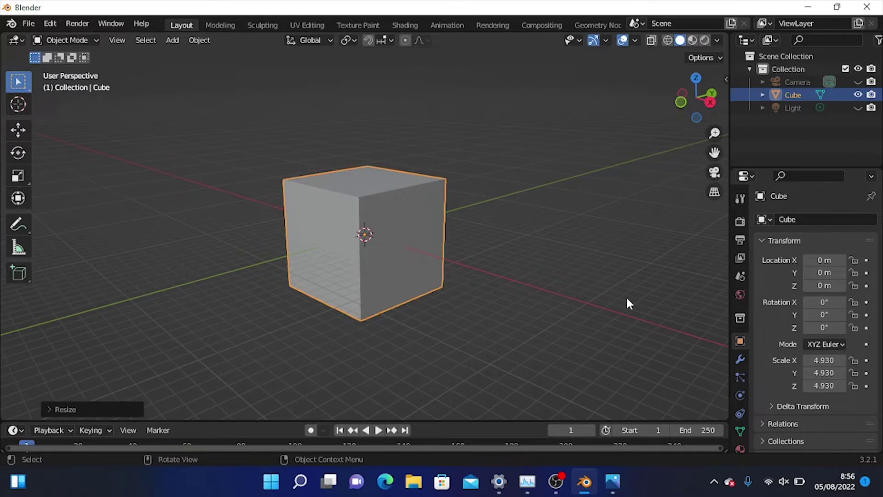
Flatten the cube along the Z axis into a thin floor slab with a Z scale of about 0.63
{"action": "scroll", "coordinate": [625, 299], "scroll_direction": "up", "scroll_amount": 1}
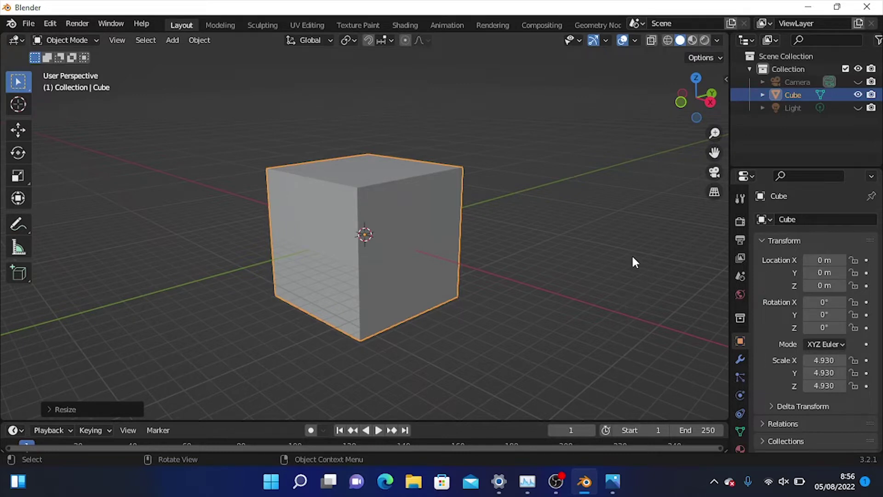
{"action": "key", "text": "s"}
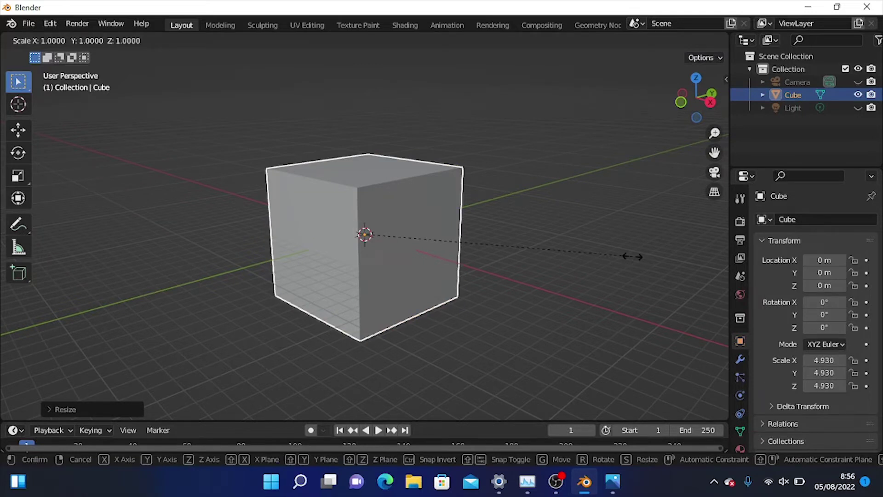
{"action": "key", "text": "z"}
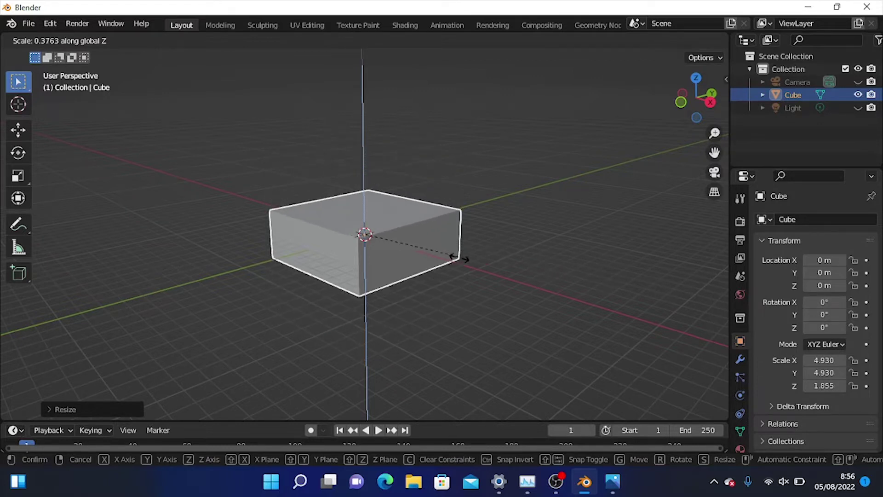
{"action": "left_click", "coordinate": [398, 241]}
Examine the floor slab from several angles, ending in the top orthographic view
{"action": "mouse_move", "coordinate": [477, 277]}
{"action": "middle_mouse_down"}
{"action": "mouse_move", "coordinate": [512, 302]}
{"action": "mouse_move", "coordinate": [503, 281]}
{"action": "mouse_move", "coordinate": [474, 286]}
{"action": "middle_mouse_up"}
{"action": "scroll", "coordinate": [474, 287], "scroll_direction": "down", "scroll_amount": 1}
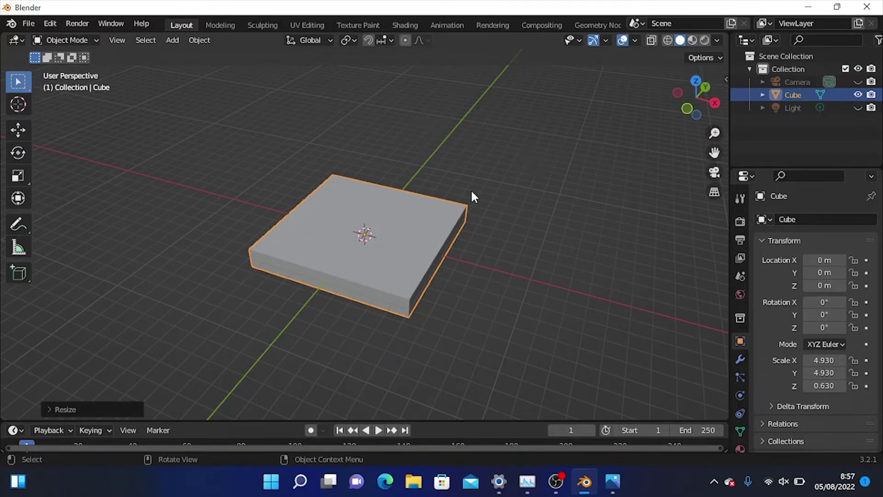
{"action": "left_click", "coordinate": [696, 82]}
{"action": "middle_click_drag", "start_coordinate": [540, 159], "coordinate": [487, 63]}
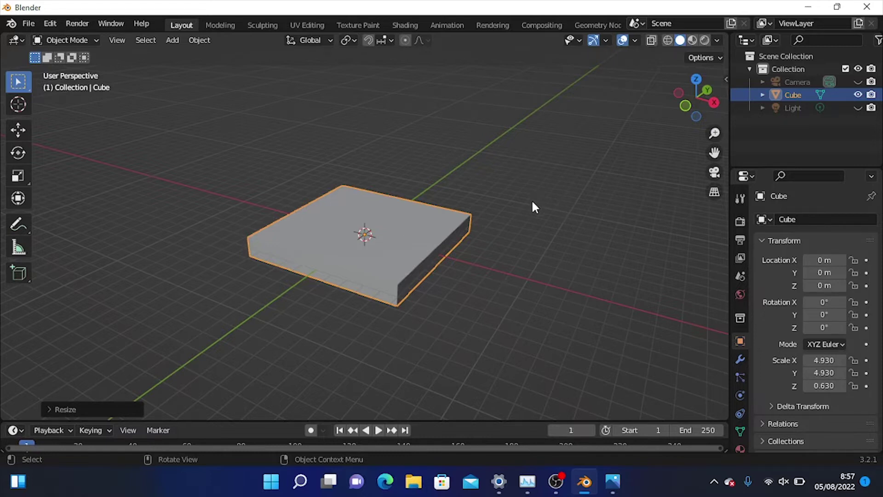
{"action": "key", "text": "grave"}
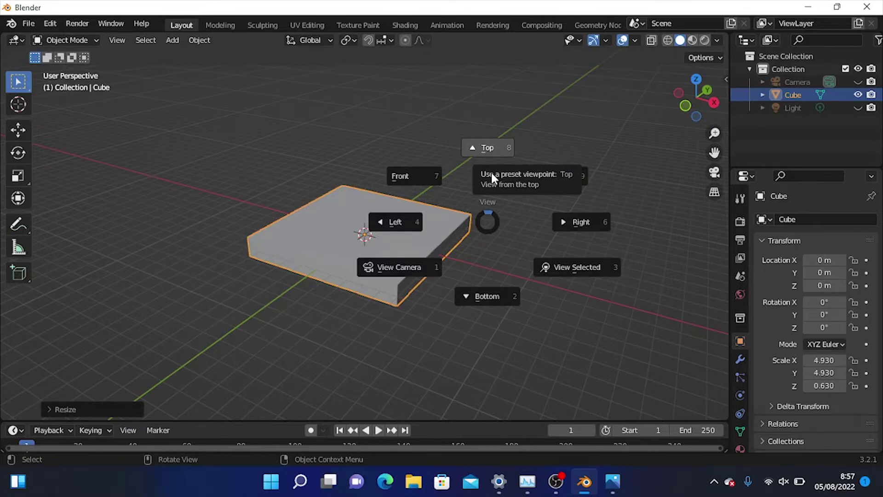
{"action": "left_click", "coordinate": [488, 228]}
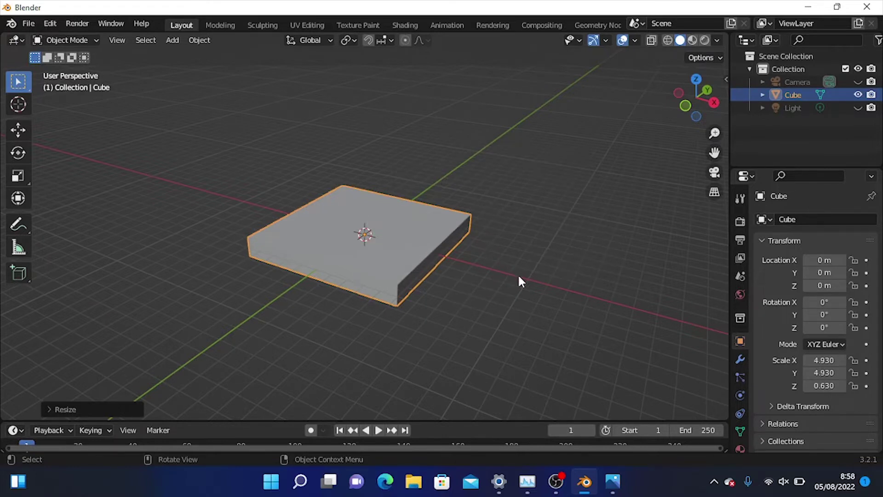
{"action": "key", "text": "grave"}
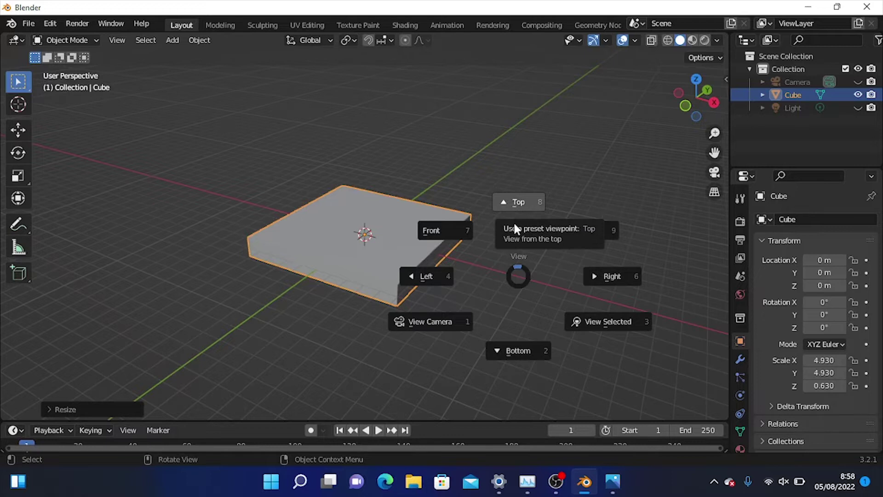
{"action": "left_click", "coordinate": [514, 224]}
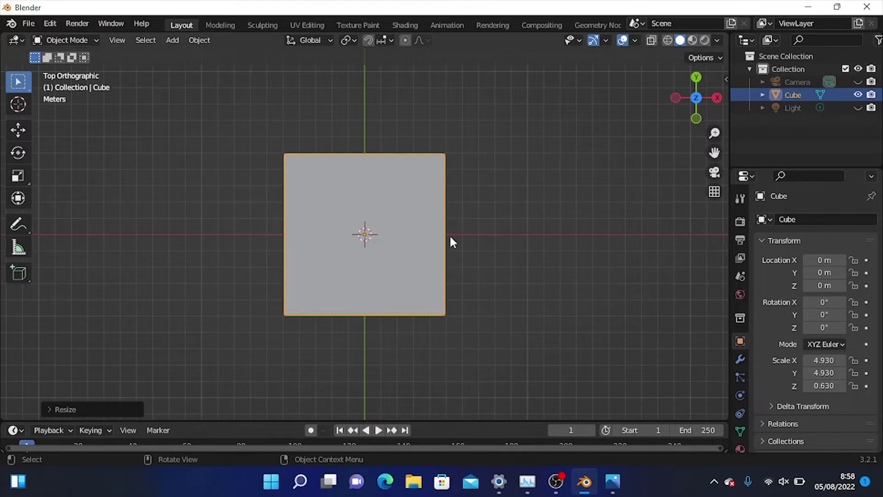
{"action": "scroll", "coordinate": [416, 269], "scroll_direction": "up", "scroll_amount": 1}
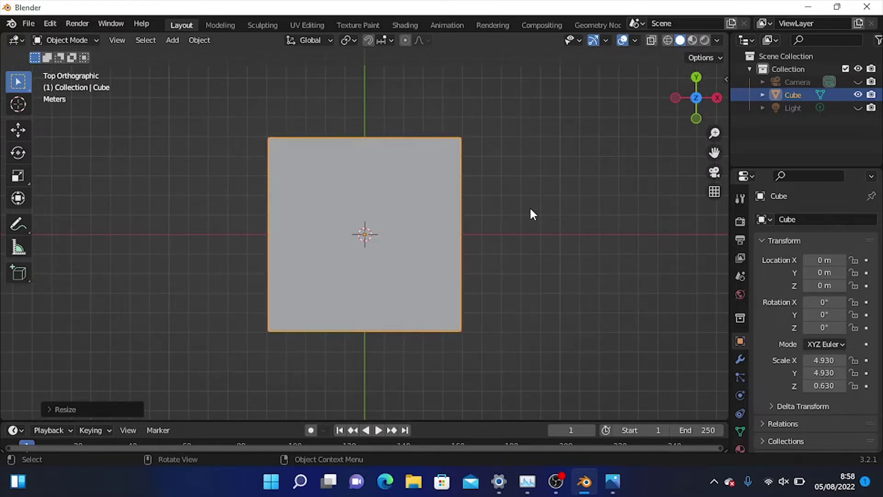
{"action": "scroll", "coordinate": [515, 188], "scroll_direction": "down", "scroll_amount": 2}
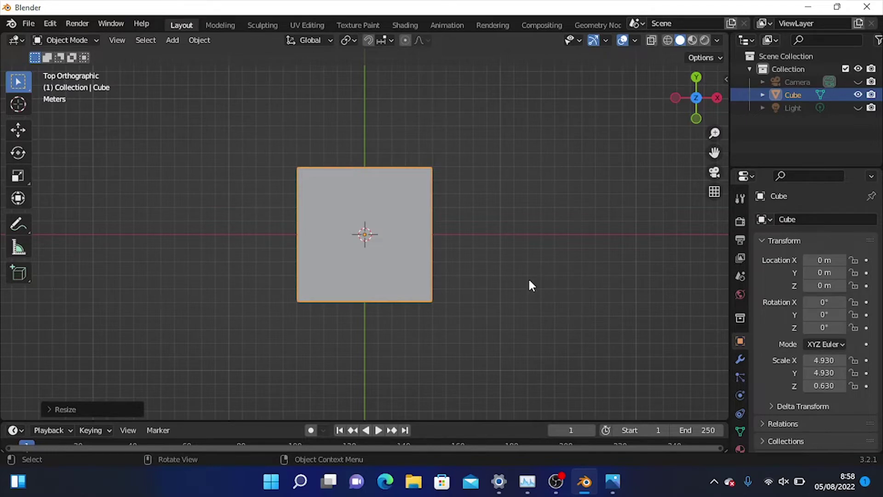
{"action": "scroll", "coordinate": [529, 283], "scroll_direction": "up", "scroll_amount": 2}
{"action": "middle_click_drag", "start_coordinate": [528, 283], "coordinate": [506, 210]}
{"action": "key", "text": "grave"}
{"action": "left_click", "coordinate": [511, 163]}
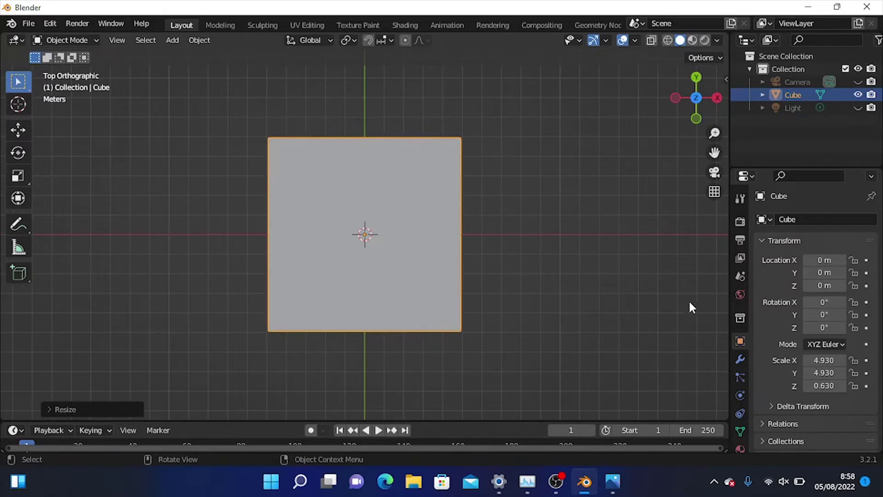
{"action": "key", "text": "s"}
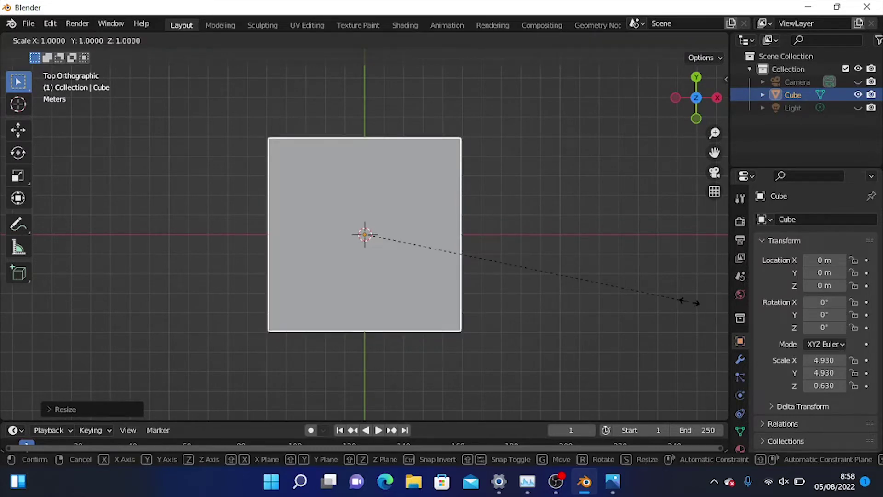
{"action": "left_click", "coordinate": [689, 302]}
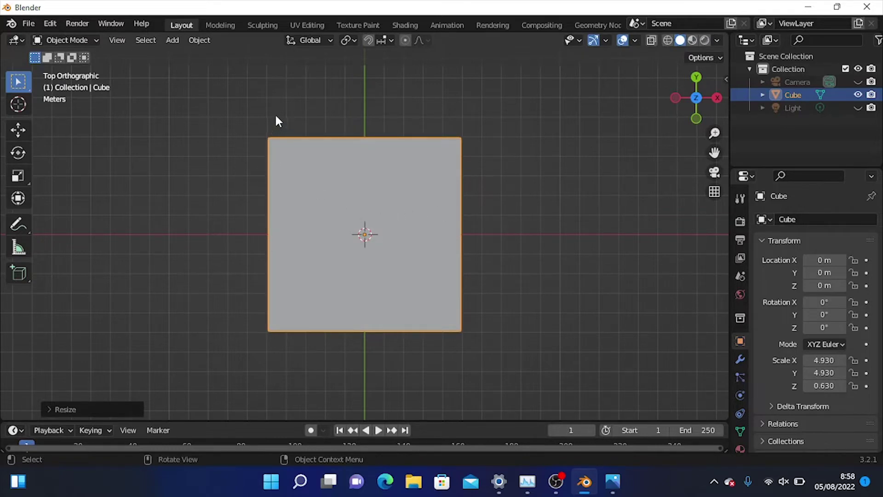
{"action": "mouse_move", "coordinate": [275, 117]}
{"action": "left_mouse_down"}
{"action": "mouse_move", "coordinate": [299, 378]}
{"action": "mouse_move", "coordinate": [443, 288]}
{"action": "mouse_move", "coordinate": [431, 102]}
{"action": "mouse_move", "coordinate": [283, 90]}
{"action": "left_mouse_up"}
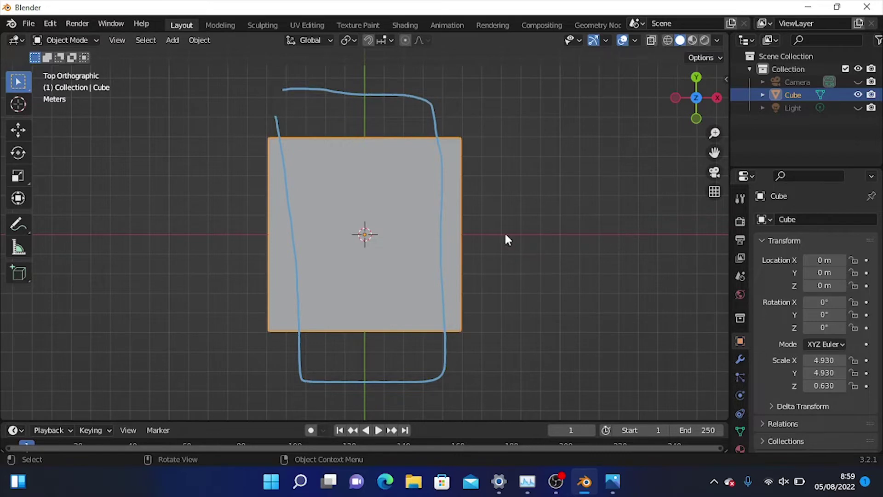
{"action": "mouse_move", "coordinate": [94, 228]}
{"action": "left_mouse_down"}
{"action": "mouse_move", "coordinate": [626, 250]}
{"action": "mouse_move", "coordinate": [62, 236]}
{"action": "mouse_move", "coordinate": [712, 221]}
{"action": "left_mouse_up"}
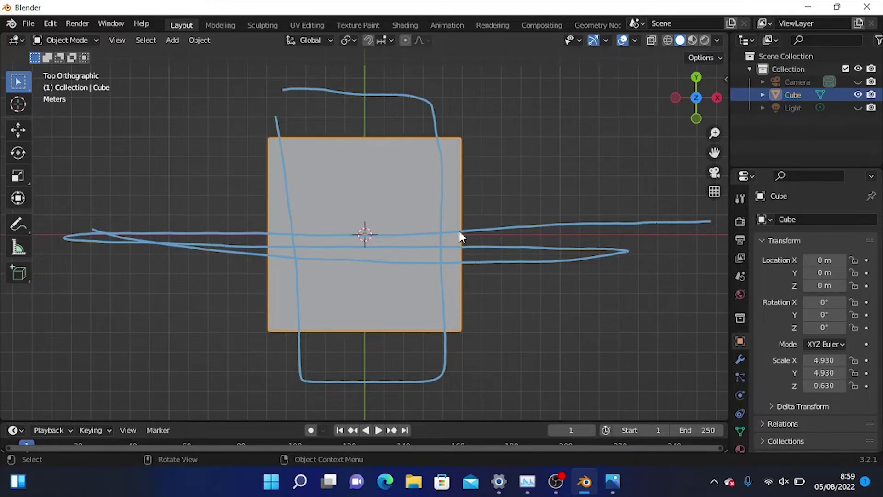
{"action": "key", "text": "ctrl+z"}
{"action": "key", "text": "ctrl+z"}
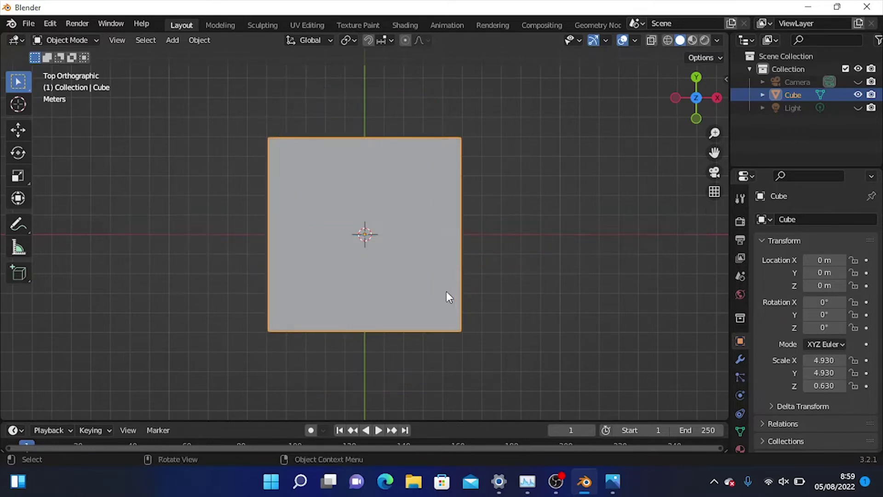
Scale the floor slab along the X axis to an X scale of about 3.46
{"action": "key", "text": "s"}
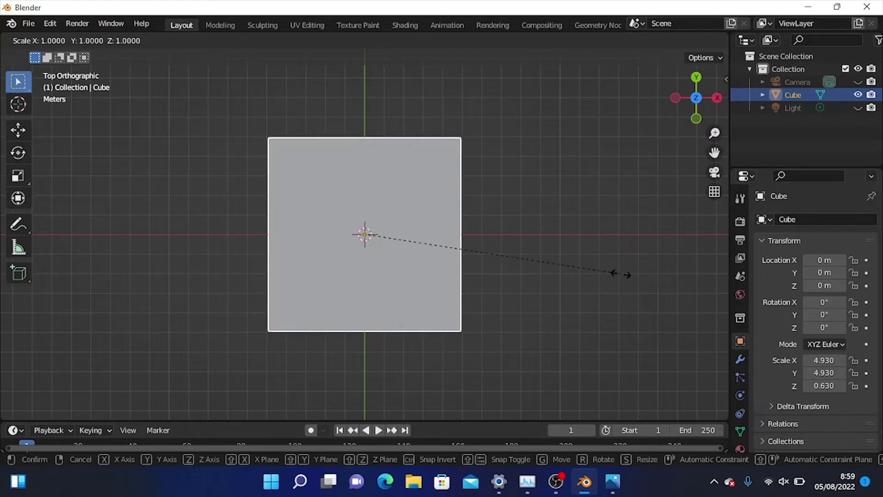
{"action": "key", "text": "x"}
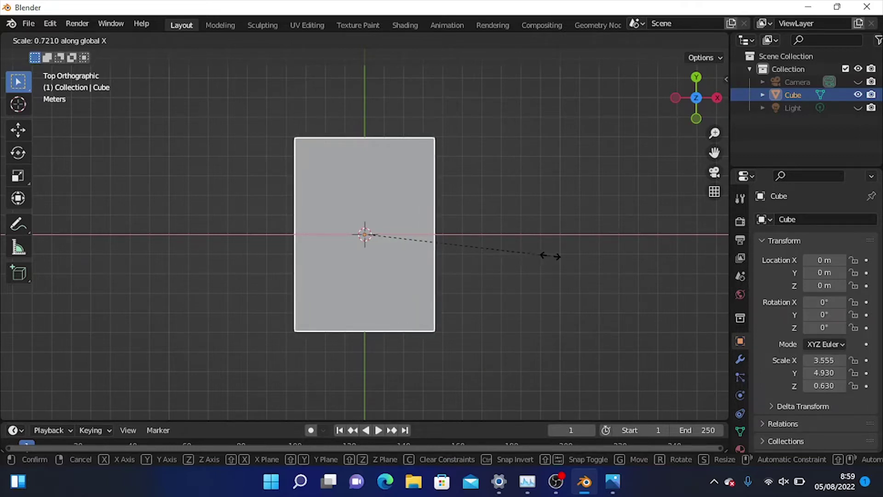
{"action": "left_click", "coordinate": [543, 258]}
Examine the rectangular slab from several angles and compare it with the reference image 01.png
{"action": "middle_click_drag", "start_coordinate": [543, 257], "coordinate": [476, 236]}
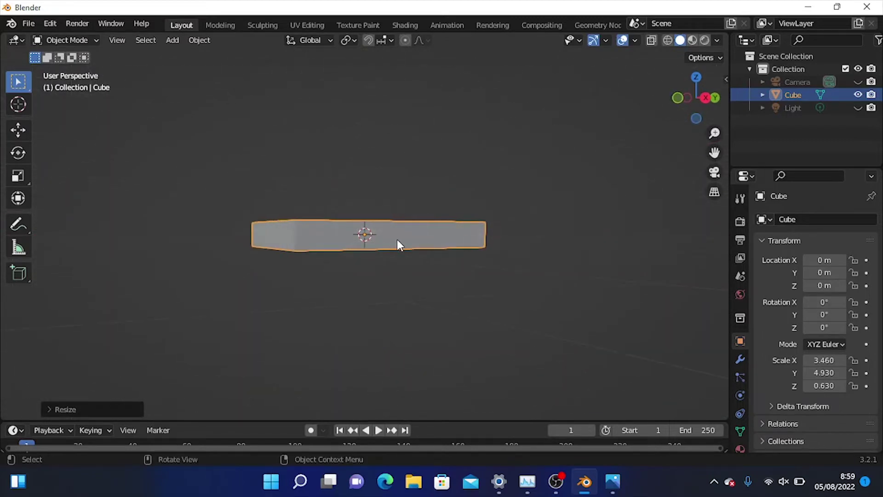
{"action": "middle_click_drag", "start_coordinate": [396, 239], "coordinate": [418, 252]}
{"action": "middle_click_drag", "start_coordinate": [309, 303], "coordinate": [339, 314]}
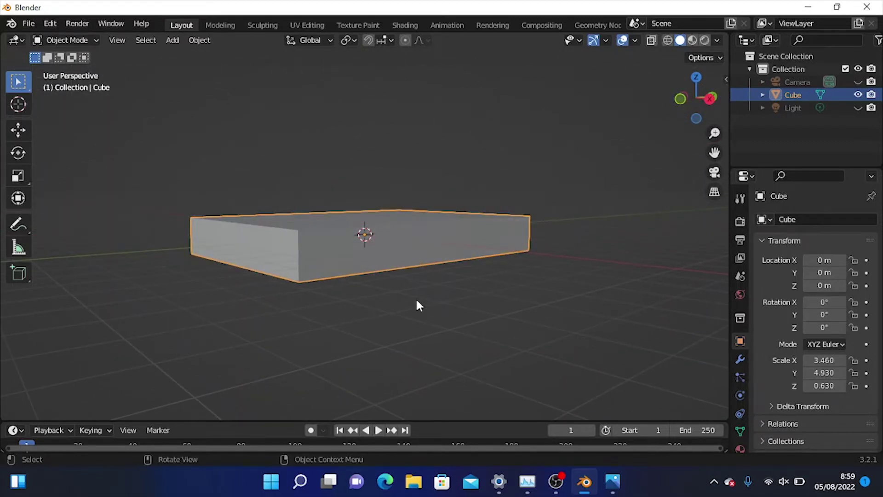
{"action": "scroll", "coordinate": [399, 311], "scroll_direction": "up", "scroll_amount": 1}
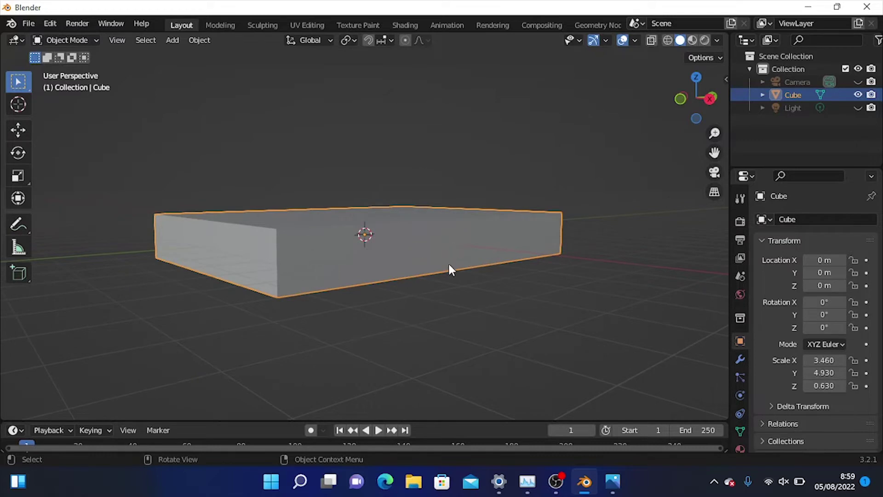
{"action": "scroll", "coordinate": [566, 282], "scroll_direction": "down", "scroll_amount": 1}
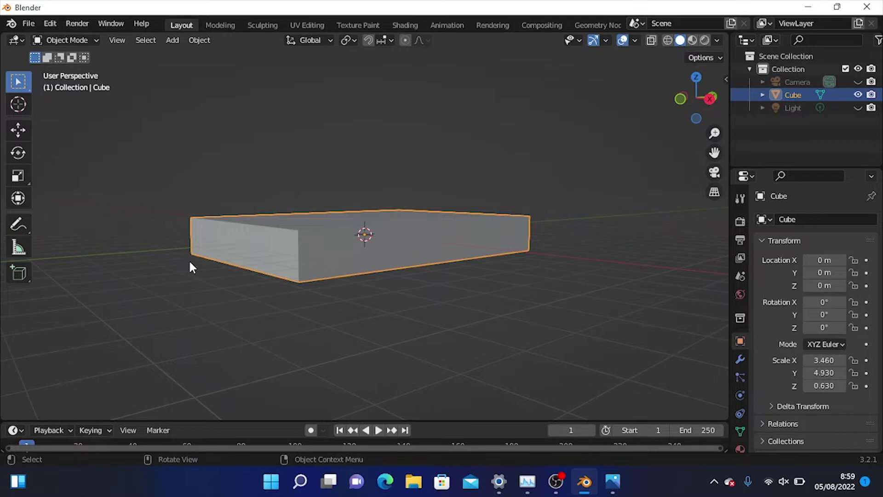
{"action": "scroll", "coordinate": [221, 282], "scroll_direction": "down", "scroll_amount": 1}
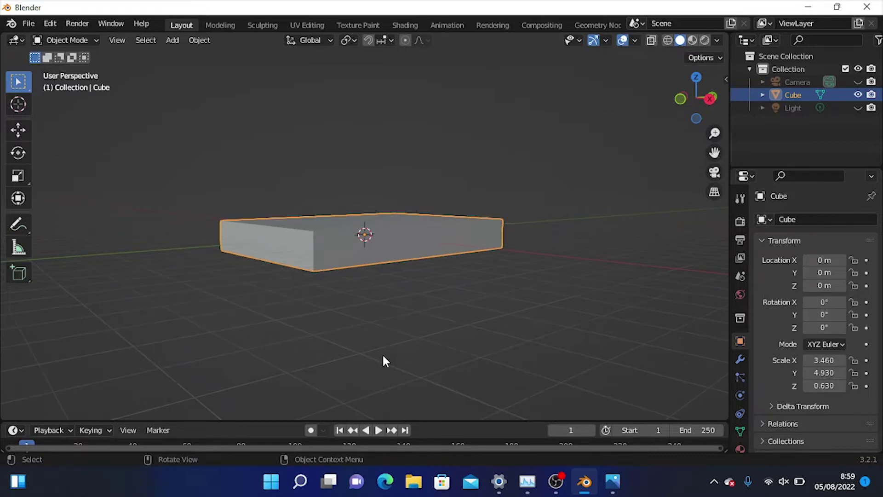
{"action": "left_click", "coordinate": [613, 481]}
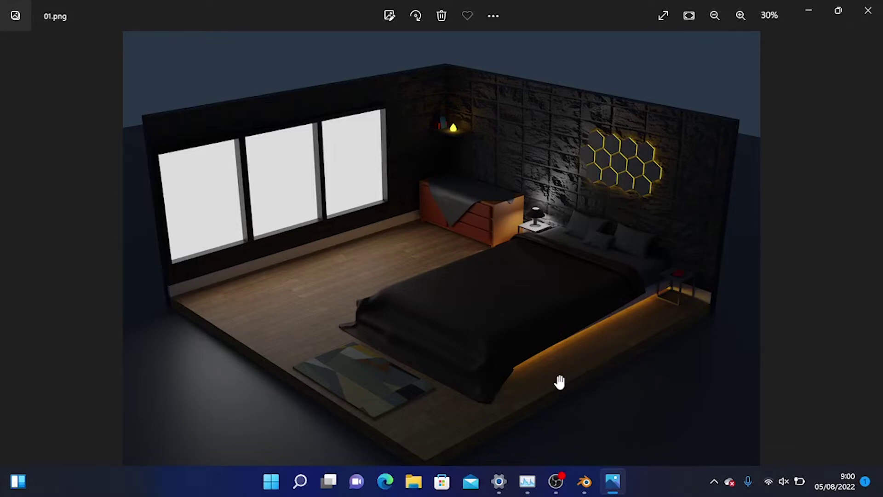
{"action": "left_click", "coordinate": [584, 481]}
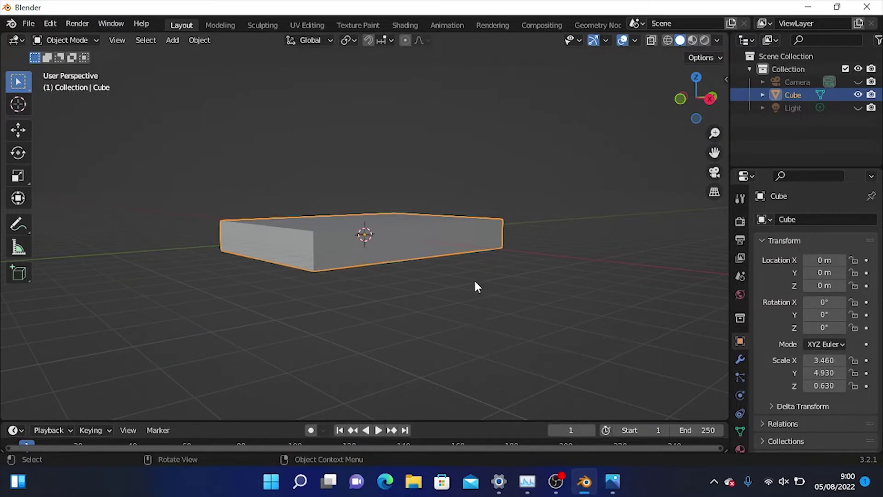
Inspect the slab's top and side faces from different angles, deselecting it and selecting it again
{"action": "middle_click_drag", "start_coordinate": [475, 285], "coordinate": [483, 301]}
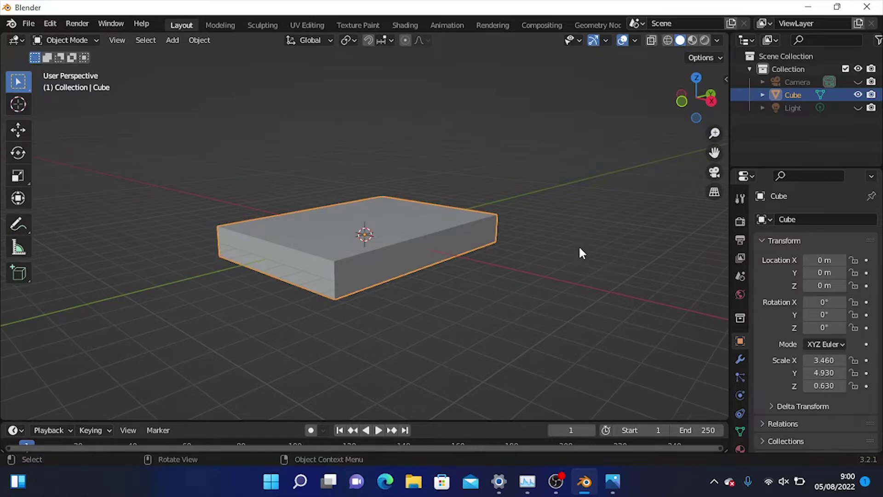
{"action": "scroll", "coordinate": [578, 251], "scroll_direction": "up", "scroll_amount": 3}
{"action": "middle_click_drag", "start_coordinate": [579, 251], "coordinate": [423, 221]}
{"action": "scroll", "coordinate": [579, 290], "scroll_direction": "down", "scroll_amount": 4}
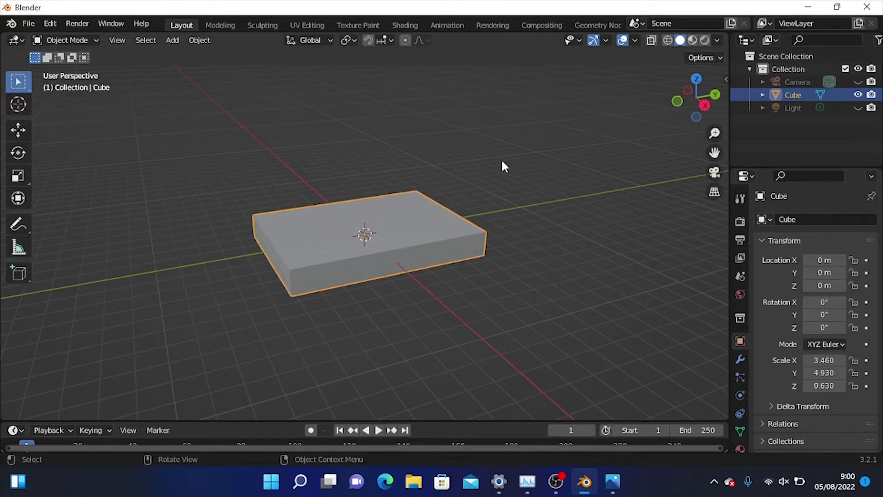
{"action": "scroll", "coordinate": [483, 228], "scroll_direction": "up", "scroll_amount": 1}
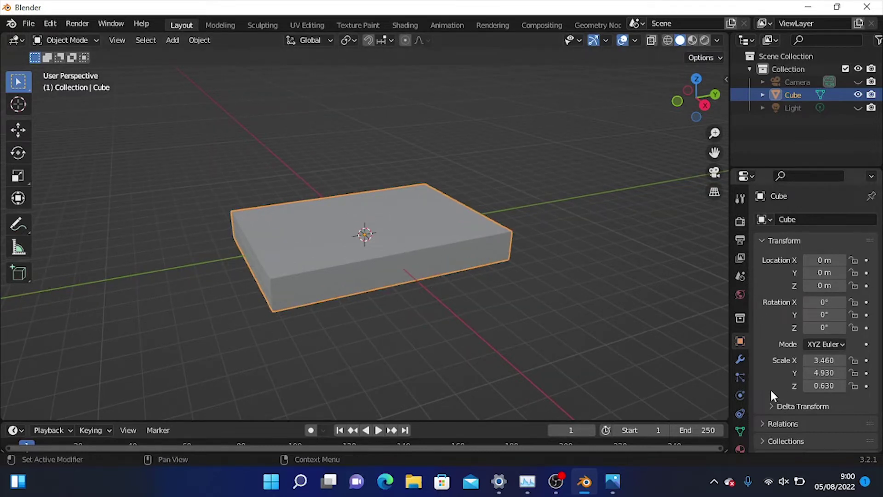
{"action": "middle_click_drag", "start_coordinate": [407, 203], "coordinate": [476, 272]}
{"action": "left_click", "coordinate": [512, 263]}
{"action": "middle_click_drag", "start_coordinate": [533, 256], "coordinate": [365, 246]}
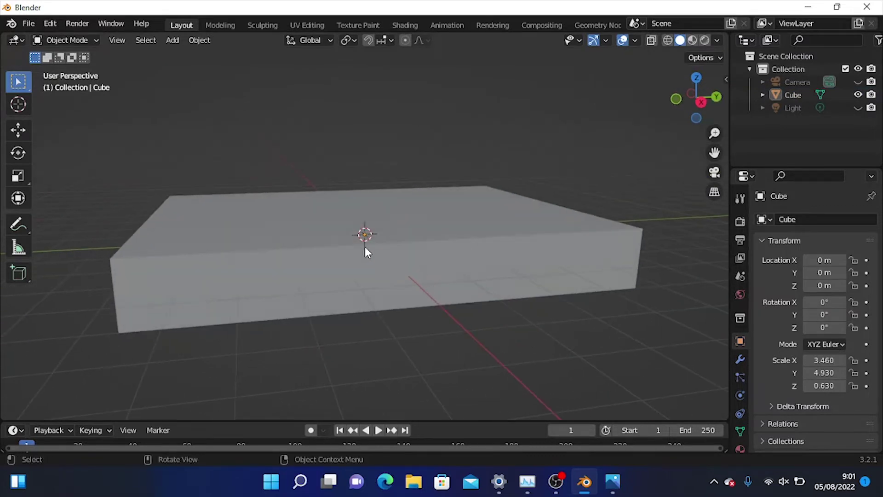
{"action": "left_click", "coordinate": [236, 231]}
{"action": "middle_click_drag", "start_coordinate": [241, 229], "coordinate": [322, 229]}
{"action": "left_click", "coordinate": [583, 84]}
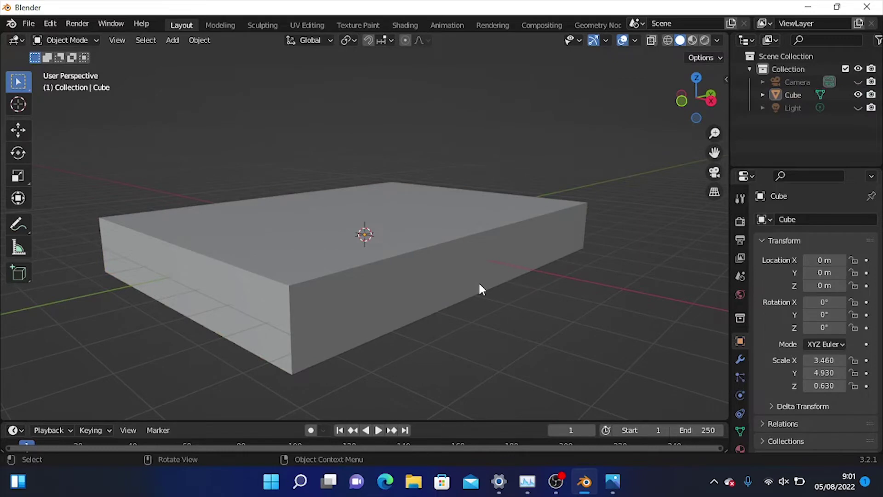
{"action": "left_click", "coordinate": [415, 237]}
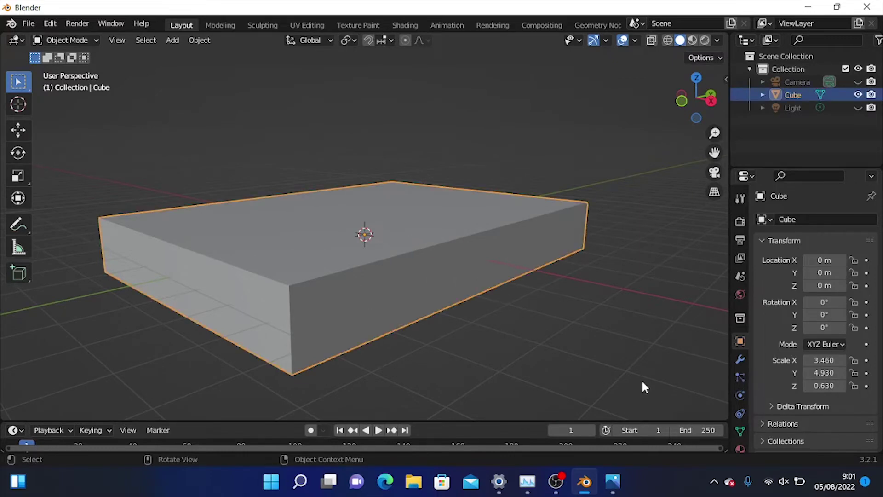
Switch to the reference image 01.png, examine the bed up close, and return to Blender
{"action": "left_click", "coordinate": [612, 478]}
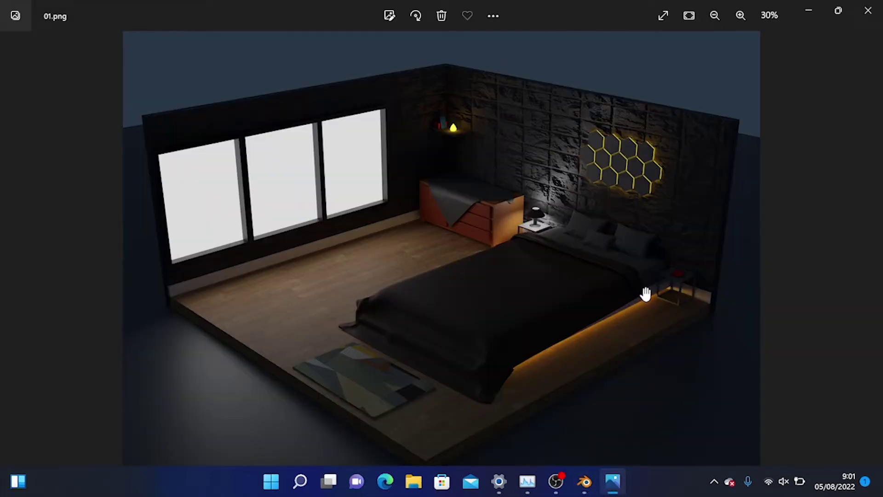
{"action": "scroll", "coordinate": [685, 311], "scroll_direction": "up", "scroll_amount": 5}
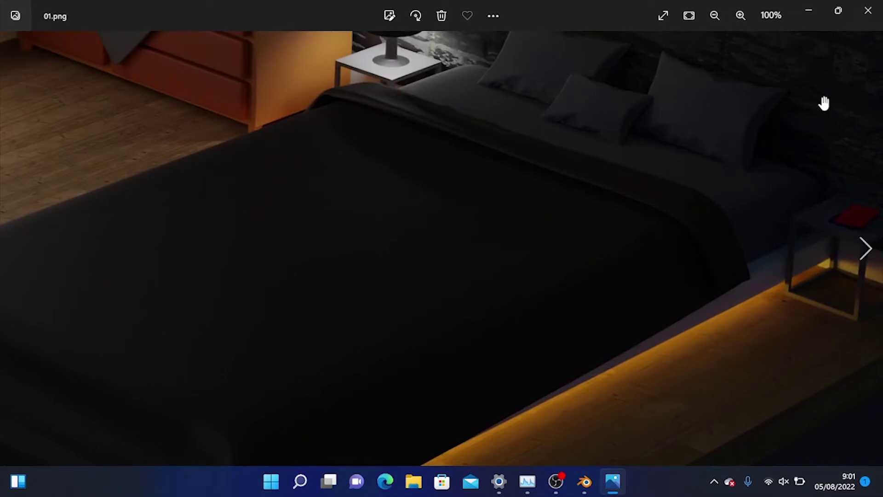
{"action": "left_click", "coordinate": [809, 10]}
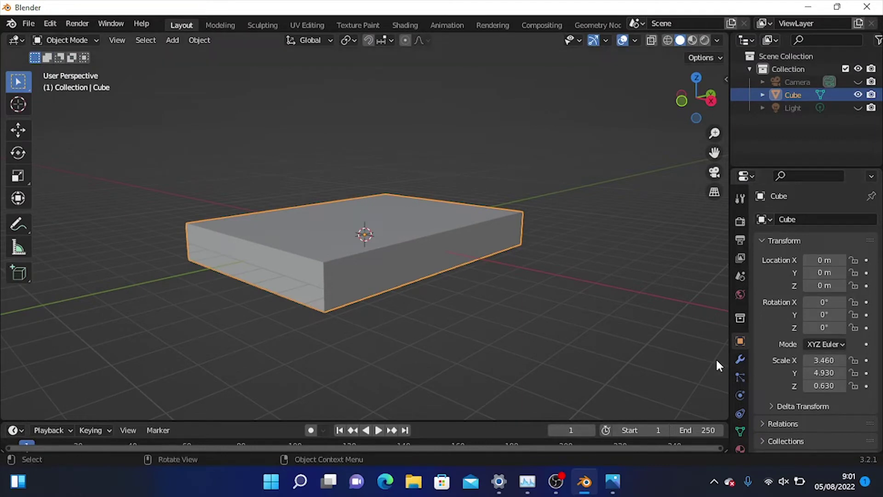
Look through the full list of modifiers available for the slab
{"action": "left_click", "coordinate": [740, 358]}
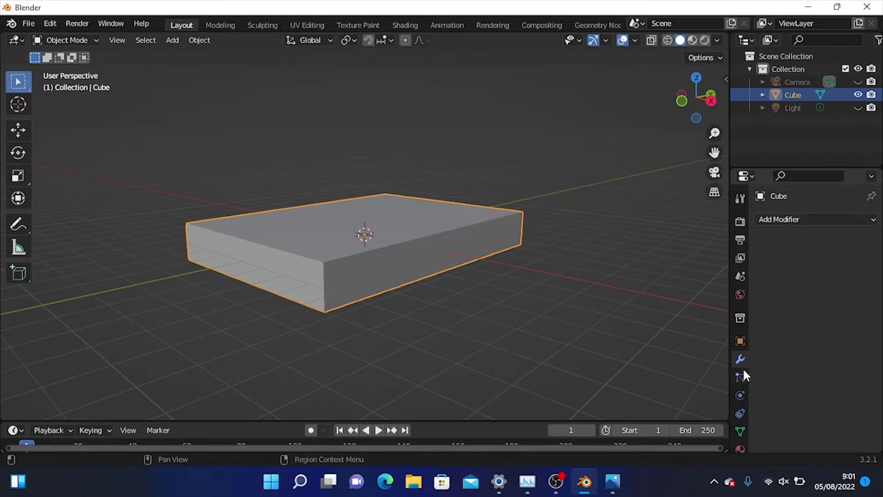
{"action": "left_click", "coordinate": [789, 219]}
{"action": "left_click", "coordinate": [799, 219]}
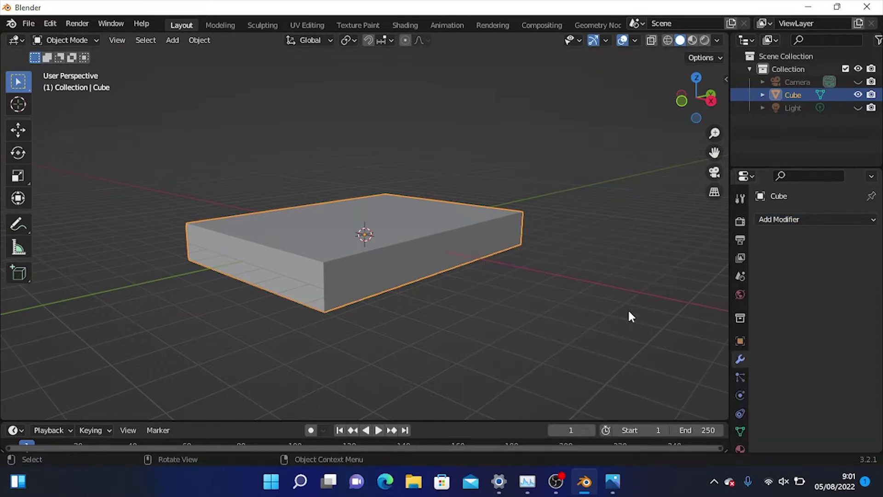
{"action": "left_click", "coordinate": [799, 220]}
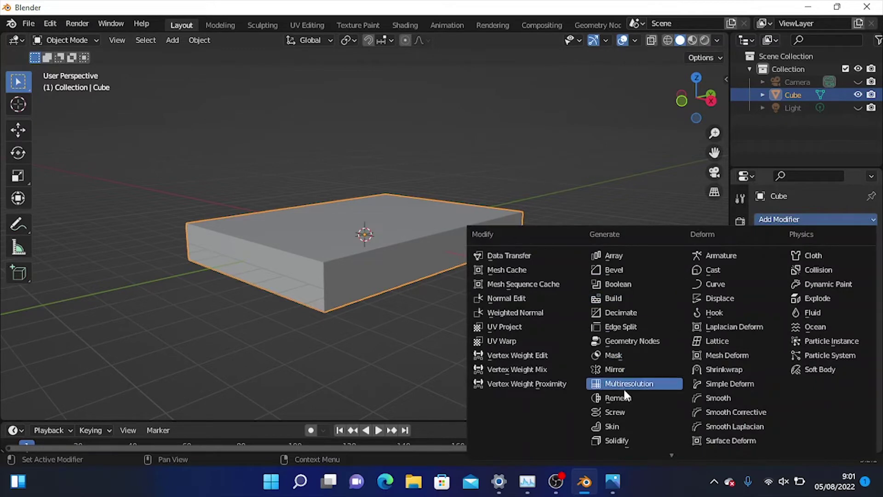
{"action": "scroll", "coordinate": [632, 447], "scroll_direction": "down", "scroll_amount": 5}
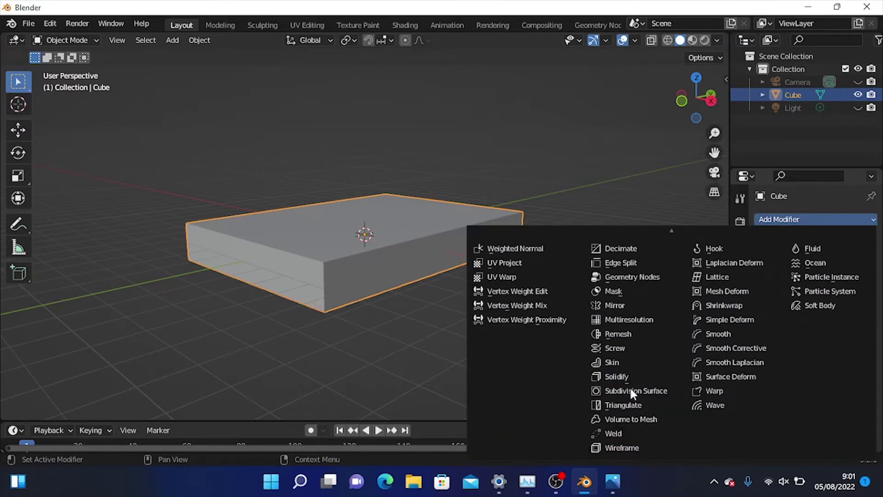
{"action": "mouse_move", "coordinate": [653, 226]}
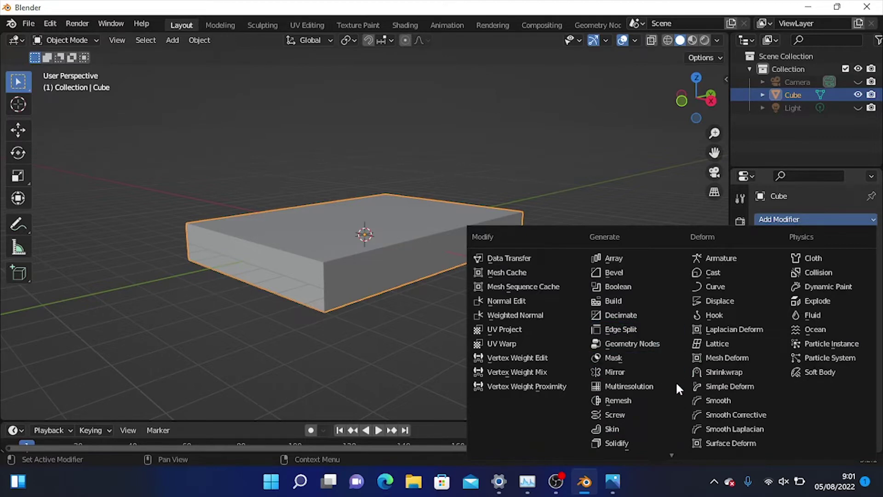
{"action": "scroll", "coordinate": [675, 451], "scroll_direction": "down", "scroll_amount": 5}
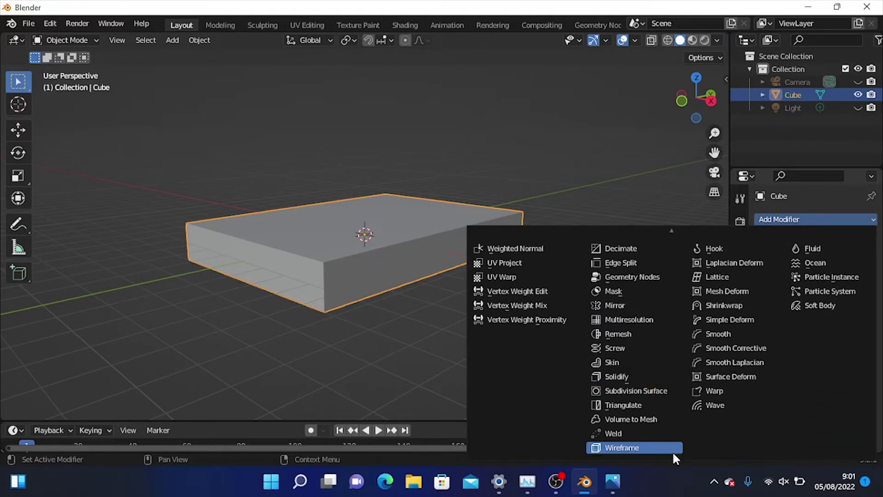
{"action": "scroll", "coordinate": [658, 230], "scroll_direction": "up", "scroll_amount": 5}
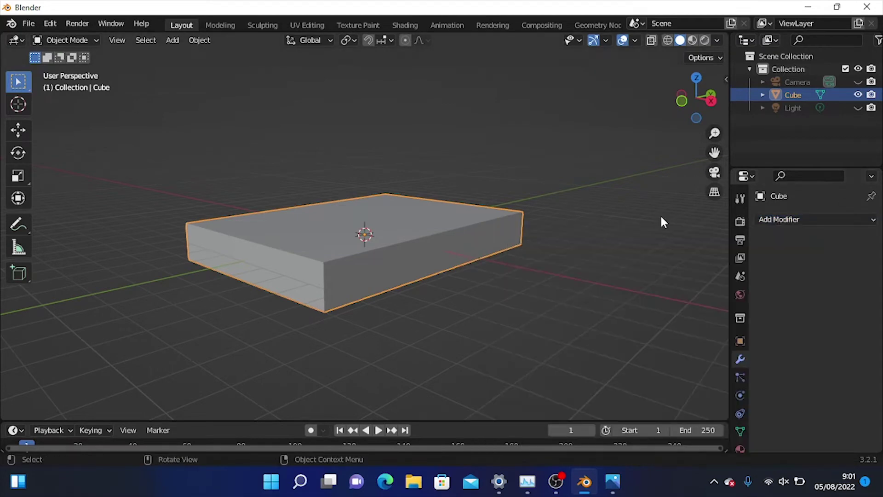
Add a Subdivision Surface modifier to the slab
{"action": "left_click", "coordinate": [785, 219]}
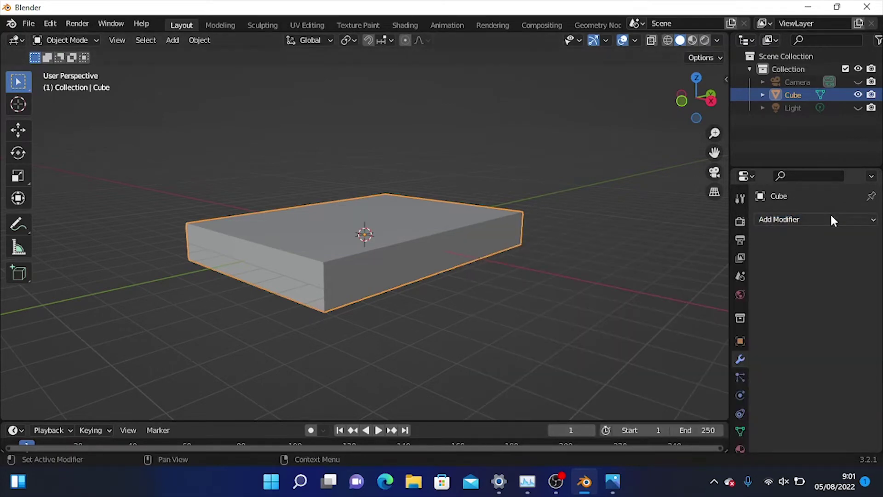
{"action": "left_click", "coordinate": [831, 217]}
{"action": "left_click", "coordinate": [808, 220]}
{"action": "mouse_move", "coordinate": [678, 455]}
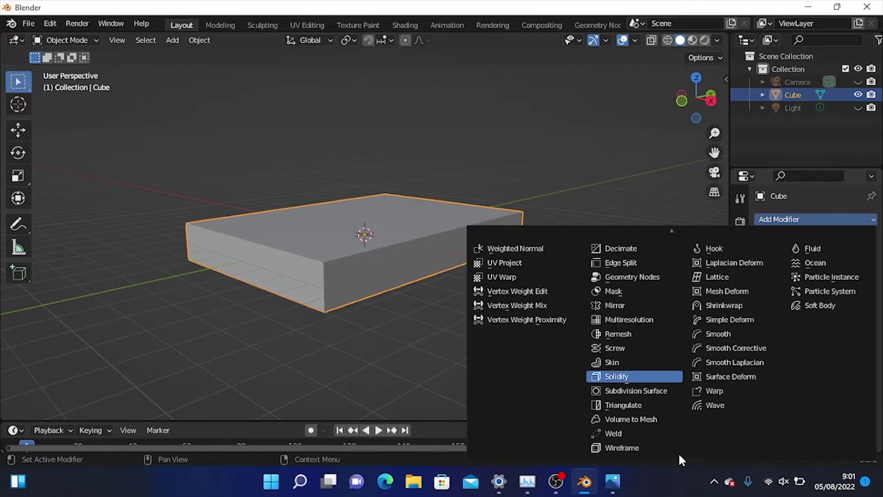
{"action": "left_click", "coordinate": [637, 391]}
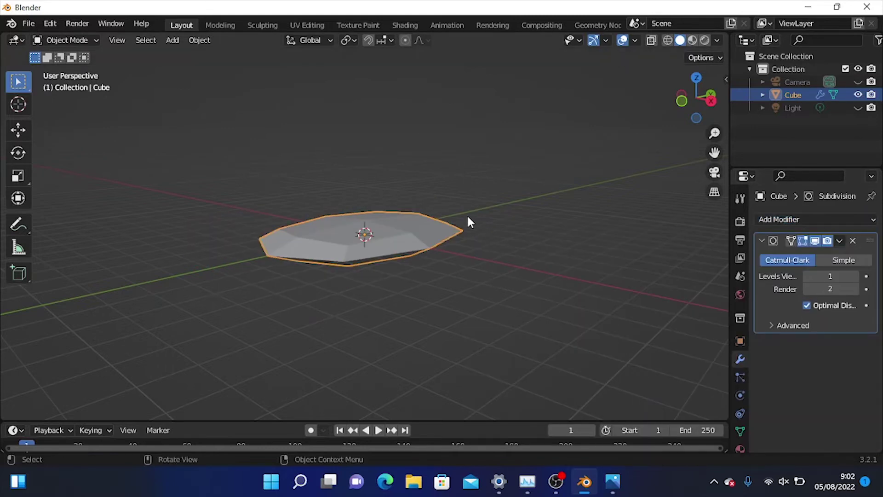
Enter Edit Mode on the subdivided slab and select only one upper corner vertex of its cage
{"action": "middle_click_drag", "start_coordinate": [467, 218], "coordinate": [447, 265]}
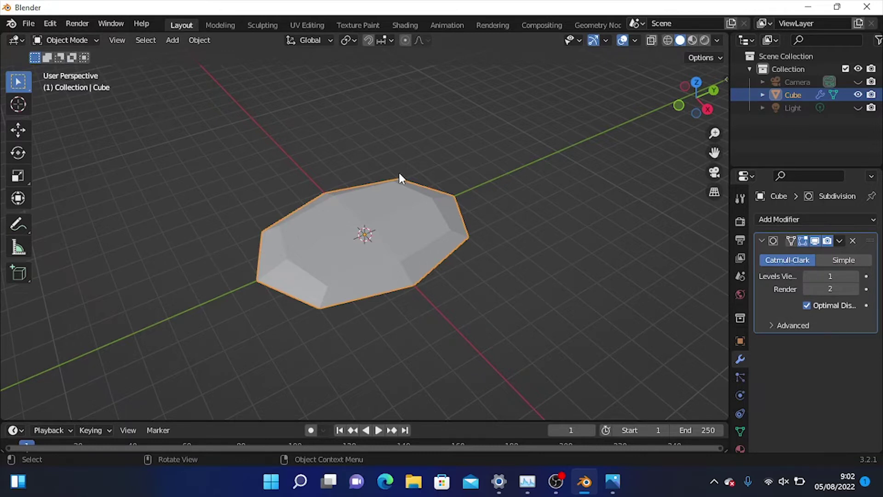
{"action": "key", "text": "Tab"}
{"action": "middle_click_drag", "start_coordinate": [516, 170], "coordinate": [437, 138]}
{"action": "middle_click_drag", "start_coordinate": [563, 171], "coordinate": [543, 189]}
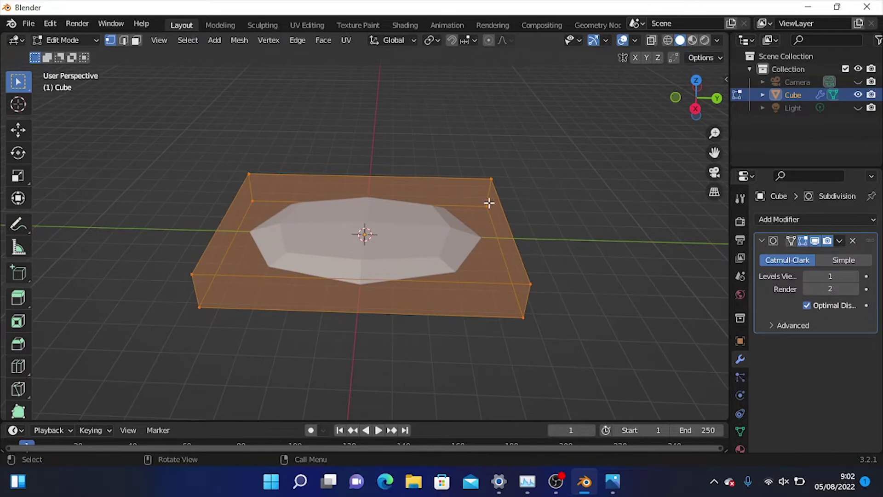
{"action": "left_click", "coordinate": [567, 278]}
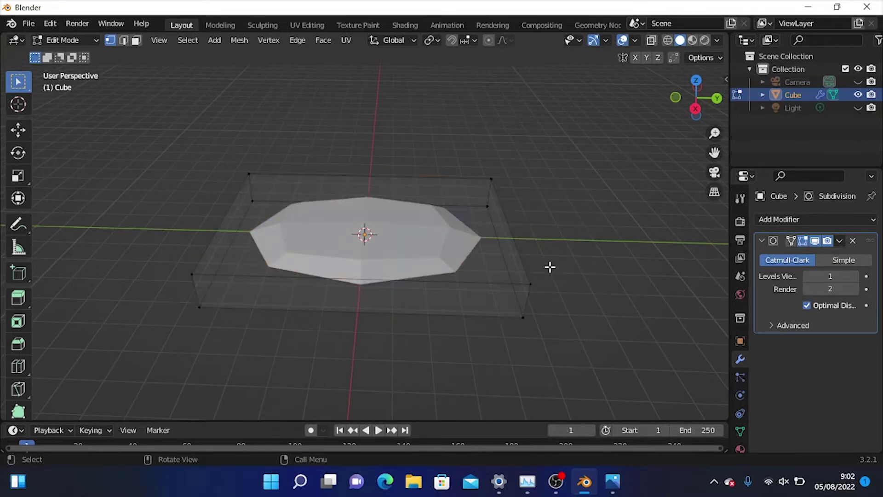
{"action": "left_click", "coordinate": [530, 283]}
Try moving the selected corner vertex freely, and undo the move
{"action": "scroll", "coordinate": [533, 281], "scroll_direction": "down", "scroll_amount": 3}
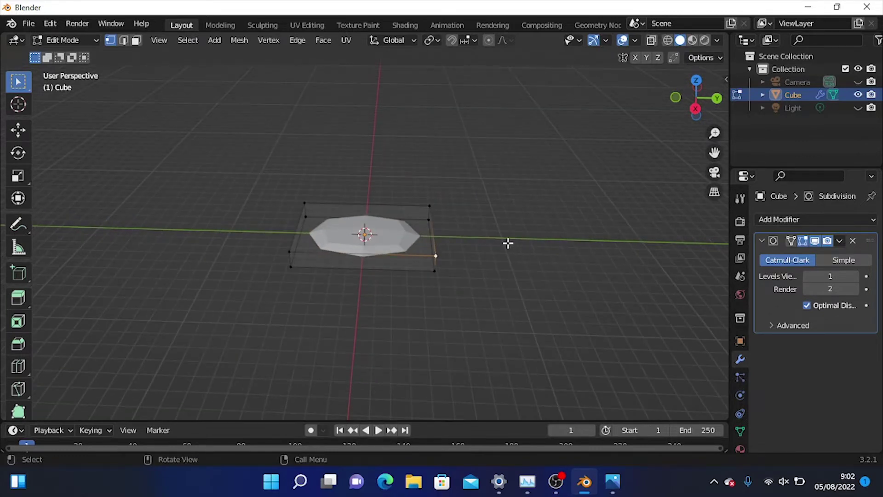
{"action": "scroll", "coordinate": [508, 243], "scroll_direction": "up", "scroll_amount": 2}
{"action": "scroll", "coordinate": [474, 264], "scroll_direction": "up", "scroll_amount": 2}
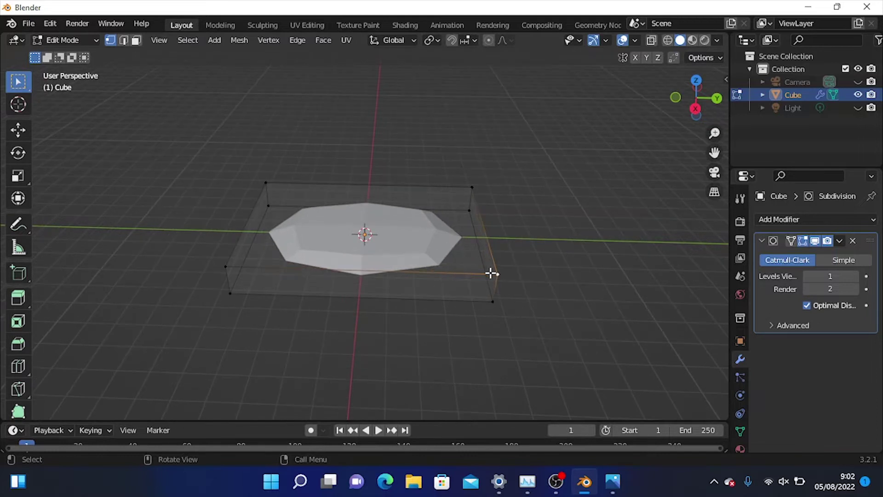
{"action": "key", "text": "g"}
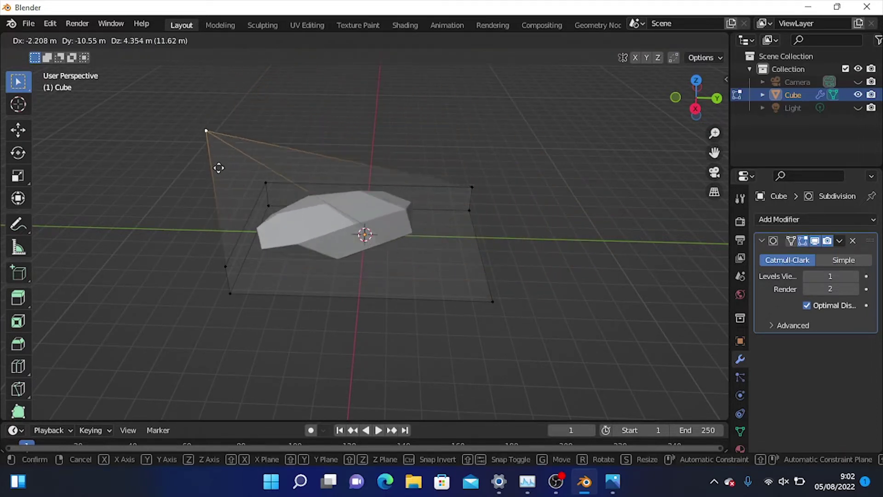
{"action": "left_click", "coordinate": [669, 223]}
{"action": "key", "text": "ctrl+z"}
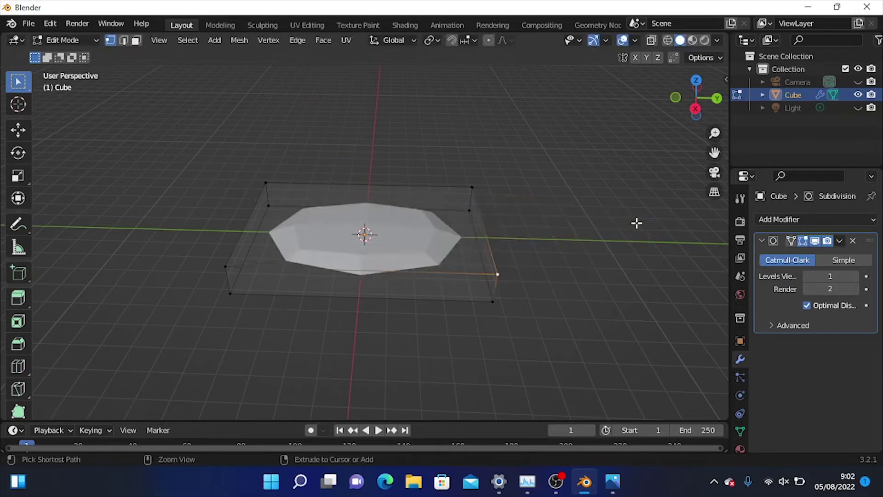
Return the slab to Object Mode and widen the properties area so the modifier settings are fully readable
{"action": "key", "text": "Tab"}
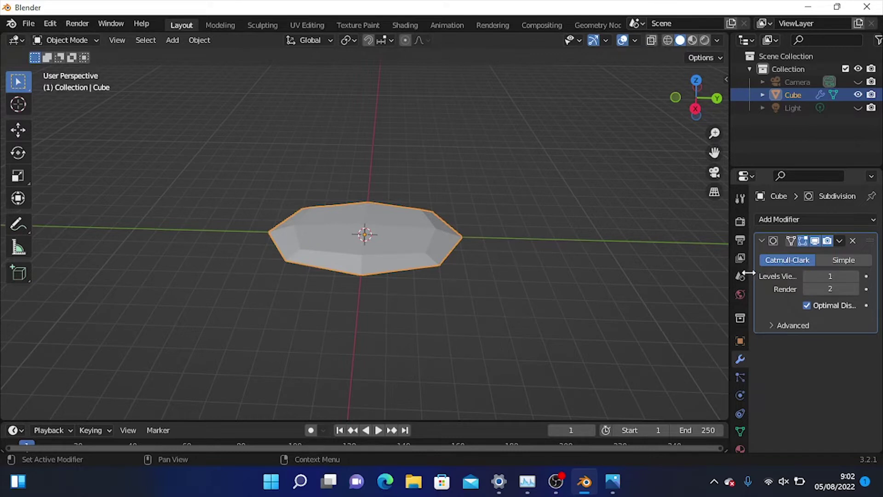
{"action": "left_click_drag", "start_coordinate": [731, 267], "coordinate": [691, 262]}
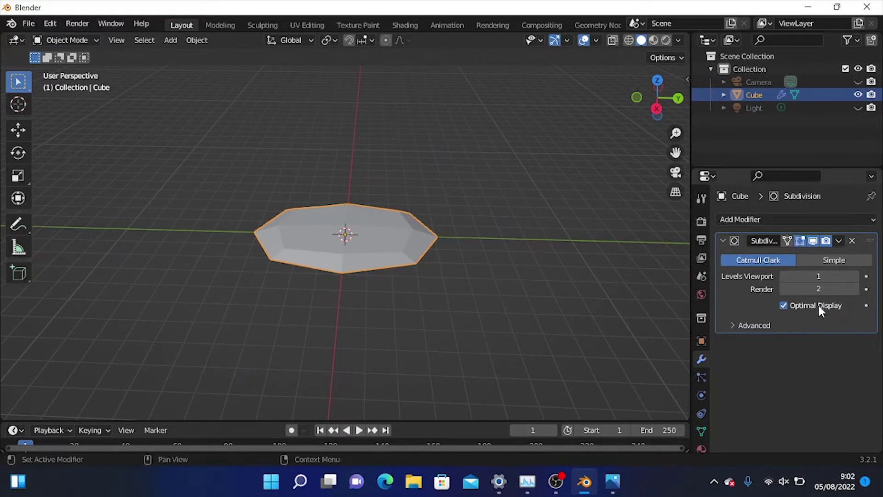
Try a viewport subdivision level of 4 on the slab, and set it back to 1
{"action": "left_click", "coordinate": [856, 276]}
{"action": "left_click", "coordinate": [857, 276]}
{"action": "left_click", "coordinate": [857, 276]}
{"action": "middle_click_drag", "start_coordinate": [276, 216], "coordinate": [382, 214]}
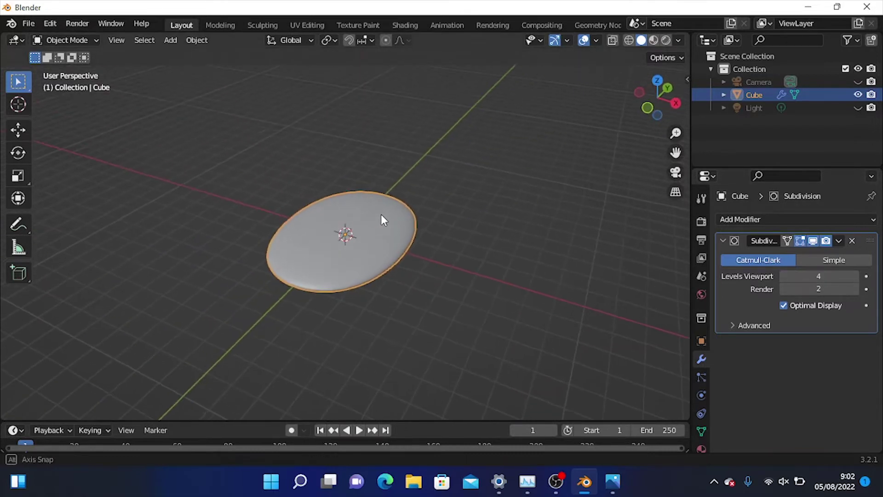
{"action": "scroll", "coordinate": [381, 215], "scroll_direction": "up", "scroll_amount": 3}
{"action": "left_click", "coordinate": [784, 278]}
{"action": "left_click", "coordinate": [784, 277]}
{"action": "left_click", "coordinate": [784, 277]}
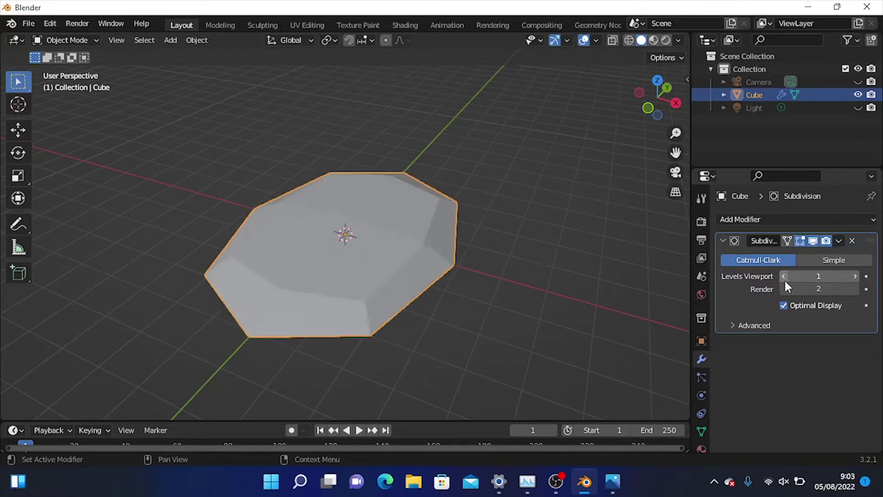
Set the Subdivision modifier's viewport level to 3
{"action": "middle_click_drag", "start_coordinate": [179, 132], "coordinate": [104, 158]}
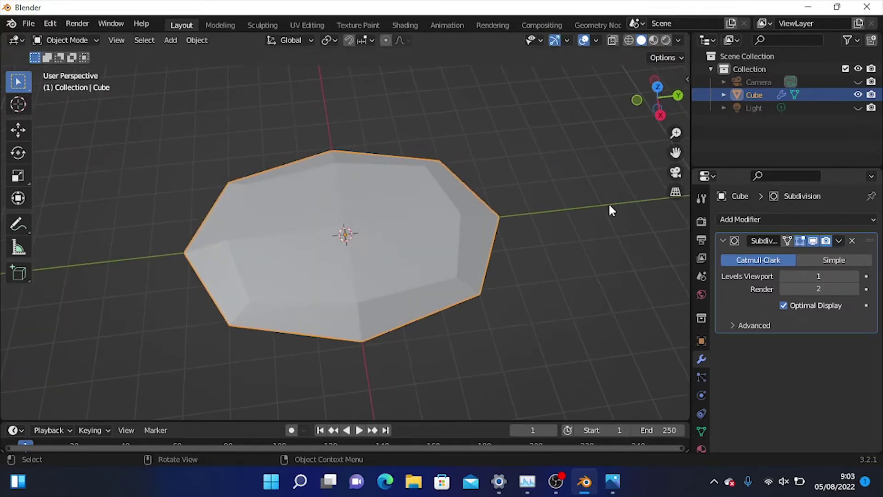
{"action": "scroll", "coordinate": [609, 209], "scroll_direction": "up", "scroll_amount": 2}
{"action": "middle_click_drag", "start_coordinate": [560, 231], "coordinate": [478, 149]}
{"action": "scroll", "coordinate": [385, 191], "scroll_direction": "down", "scroll_amount": 3}
{"action": "scroll", "coordinate": [499, 178], "scroll_direction": "up", "scroll_amount": 5}
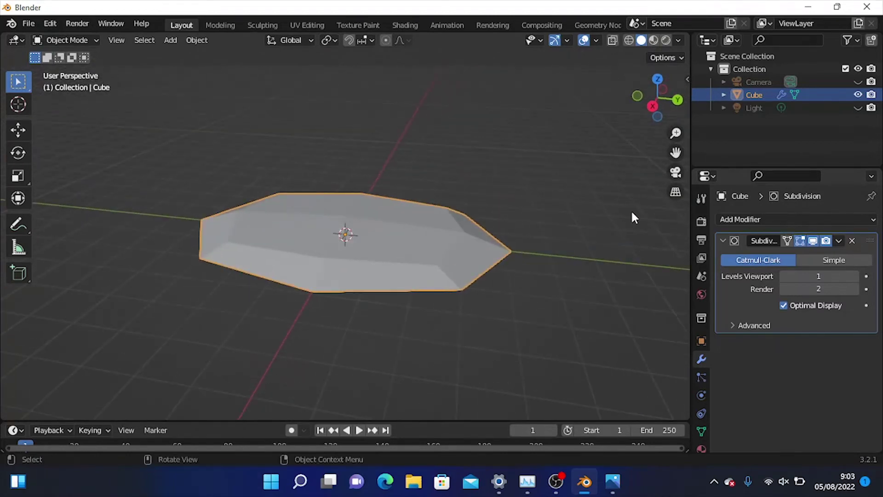
{"action": "middle_click_drag", "start_coordinate": [419, 249], "coordinate": [322, 228]}
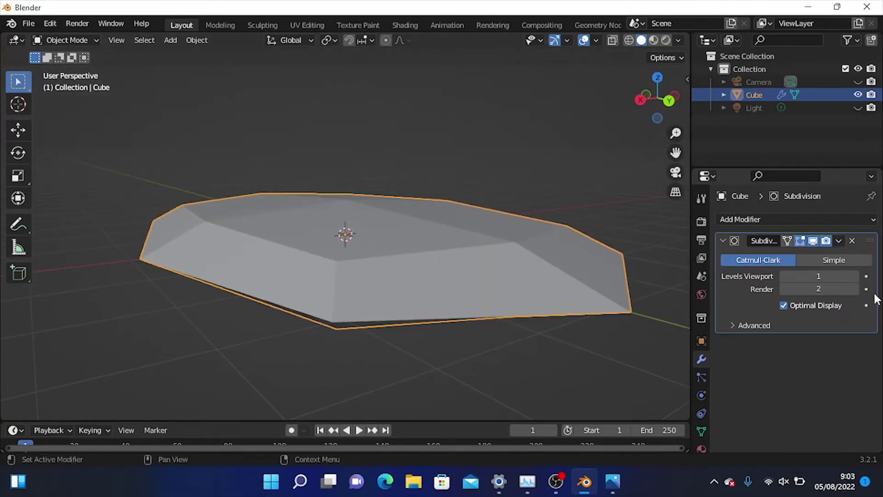
{"action": "left_click", "coordinate": [855, 276]}
{"action": "left_click", "coordinate": [855, 276]}
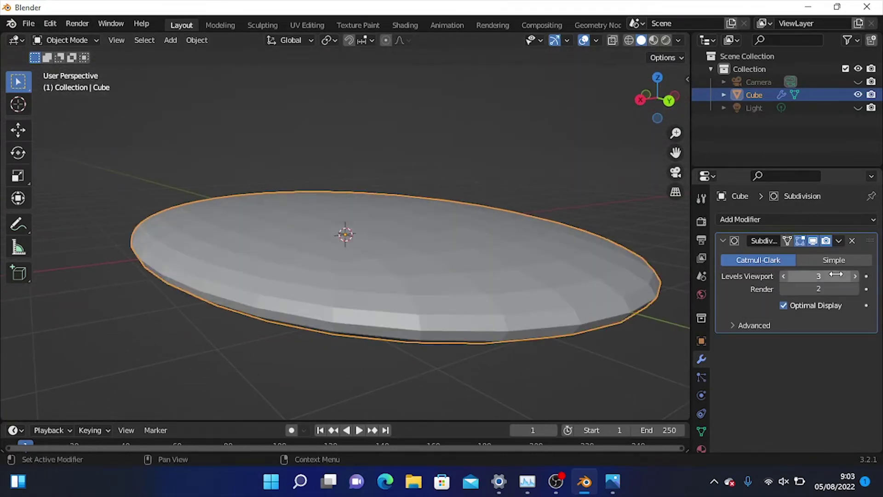
{"action": "middle_click_drag", "start_coordinate": [210, 234], "coordinate": [309, 250]}
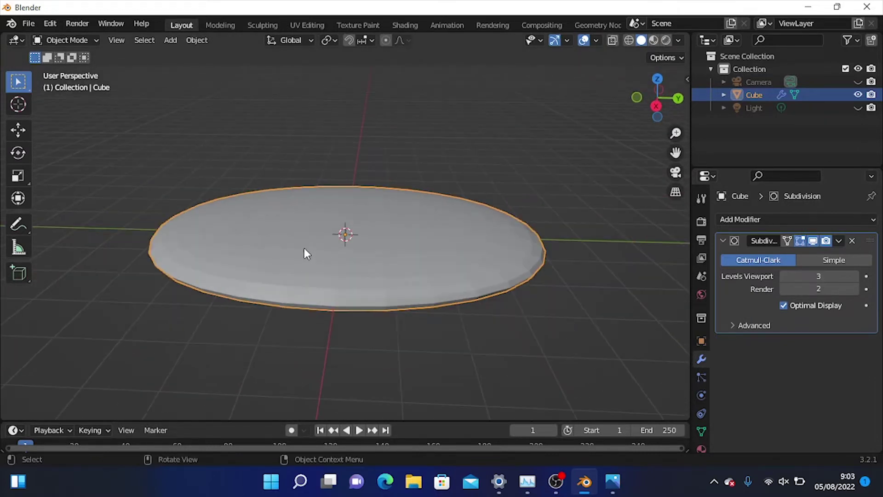
Enter Edit Mode on the slab and deselect the corner vertex of its cage
{"action": "key", "text": "Tab"}
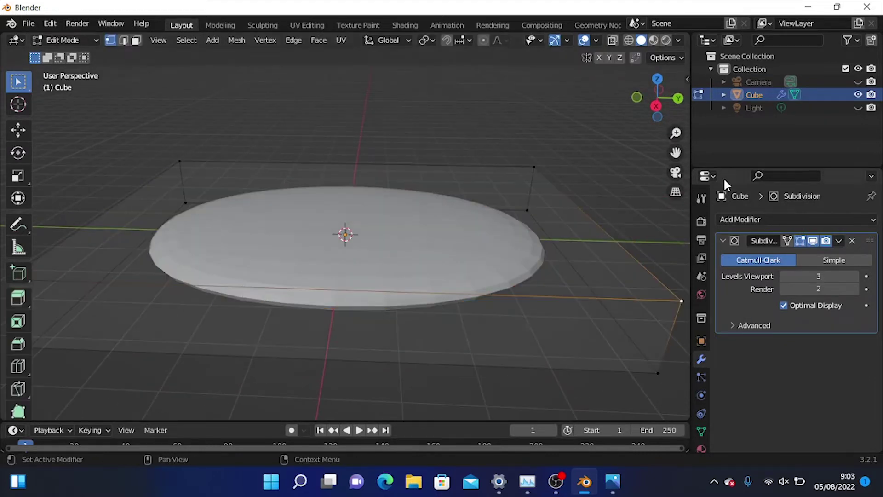
{"action": "middle_click_drag", "start_coordinate": [282, 188], "coordinate": [286, 158]}
{"action": "left_click", "coordinate": [333, 145]}
Try a single loop cut across the slab's Y length, sliding it towards one end, and undo it
{"action": "scroll", "coordinate": [326, 137], "scroll_direction": "down", "scroll_amount": 1}
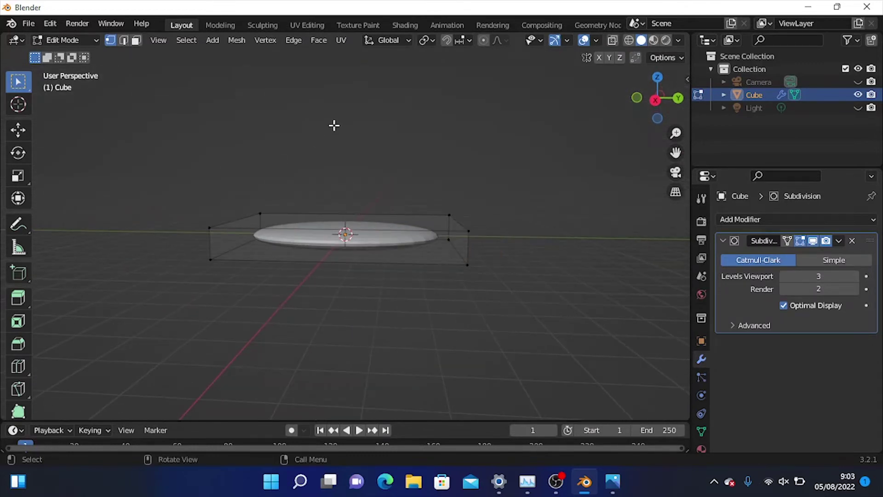
{"action": "scroll", "coordinate": [333, 125], "scroll_direction": "up", "scroll_amount": 3}
{"action": "middle_click_drag", "start_coordinate": [333, 132], "coordinate": [394, 150]}
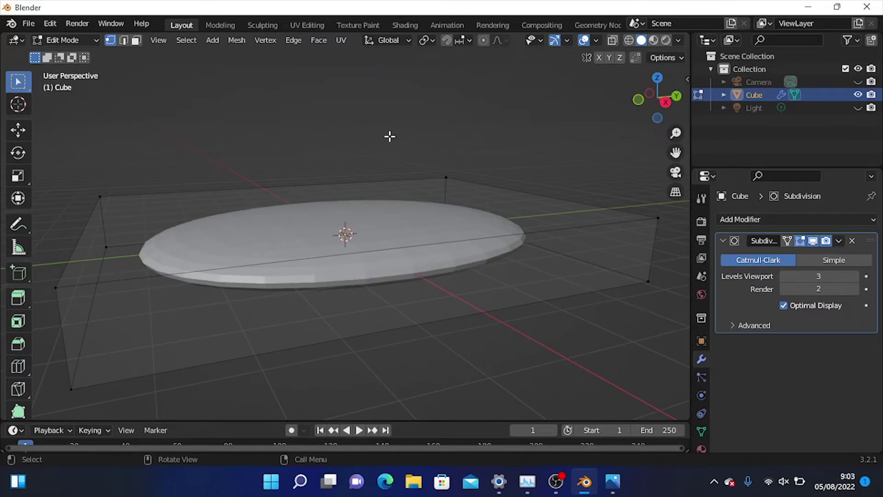
{"action": "middle_click_drag", "start_coordinate": [252, 322], "coordinate": [347, 343]}
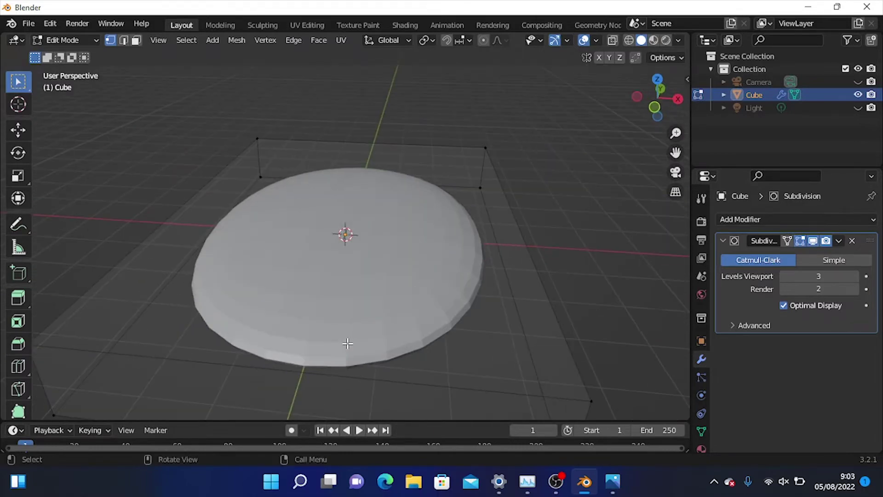
{"action": "middle_click_drag", "start_coordinate": [406, 267], "coordinate": [283, 279]}
{"action": "scroll", "coordinate": [283, 278], "scroll_direction": "up", "scroll_amount": 3}
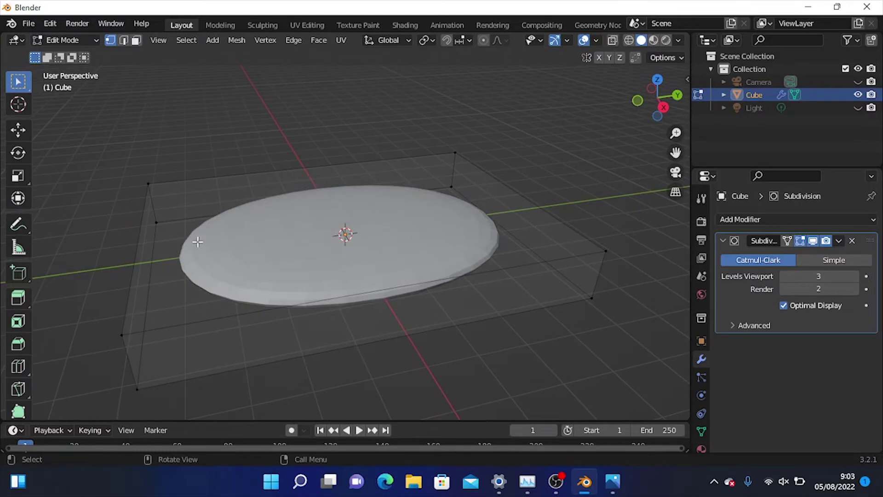
{"action": "middle_click_drag", "start_coordinate": [157, 169], "coordinate": [160, 163], "text": "shift"}
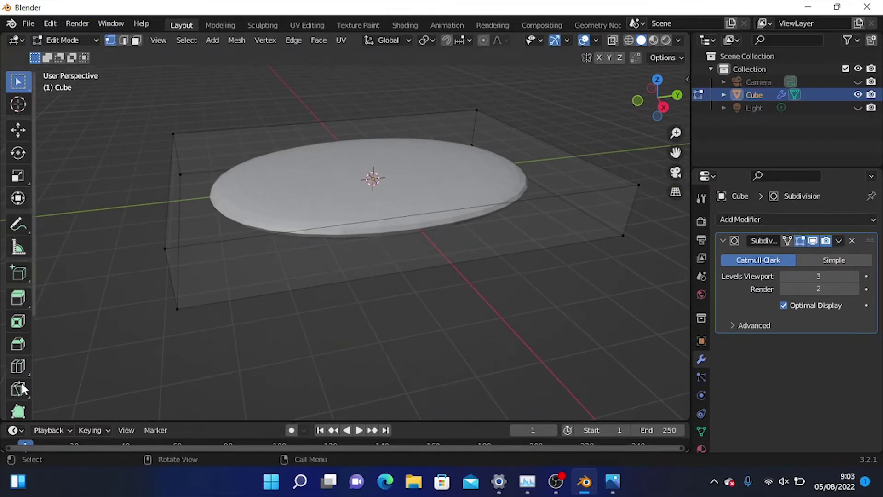
{"action": "left_click", "coordinate": [18, 366]}
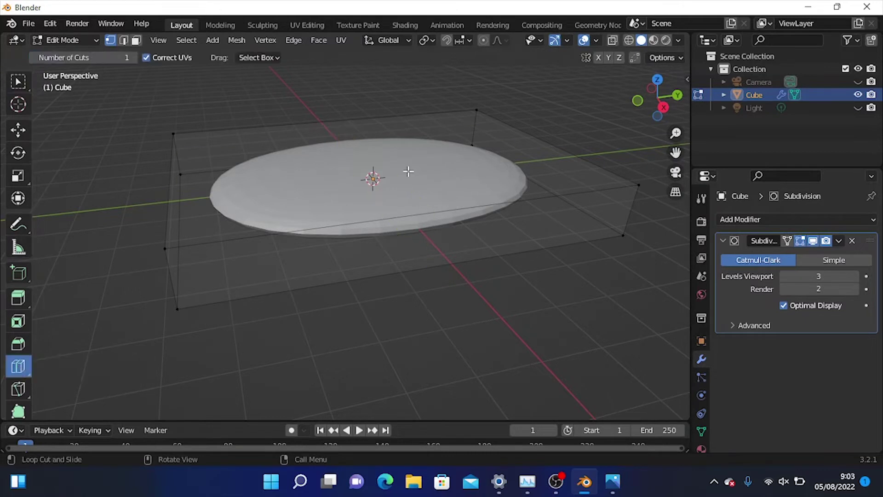
{"action": "left_click", "coordinate": [416, 217]}
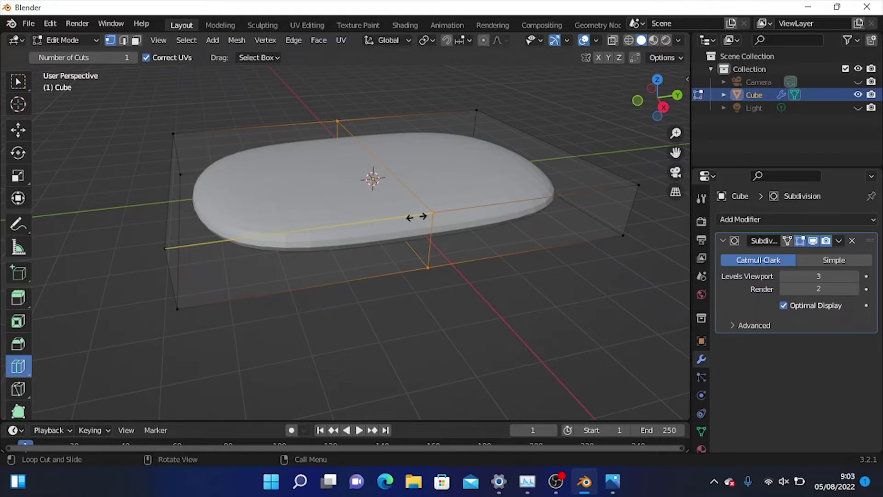
{"action": "left_click_drag", "start_coordinate": [416, 217], "coordinate": [205, 248]}
{"action": "key", "text": "ctrl+z"}
Add one loop cut close to each Y end of the slab
{"action": "middle_click_drag", "start_coordinate": [444, 283], "coordinate": [402, 317]}
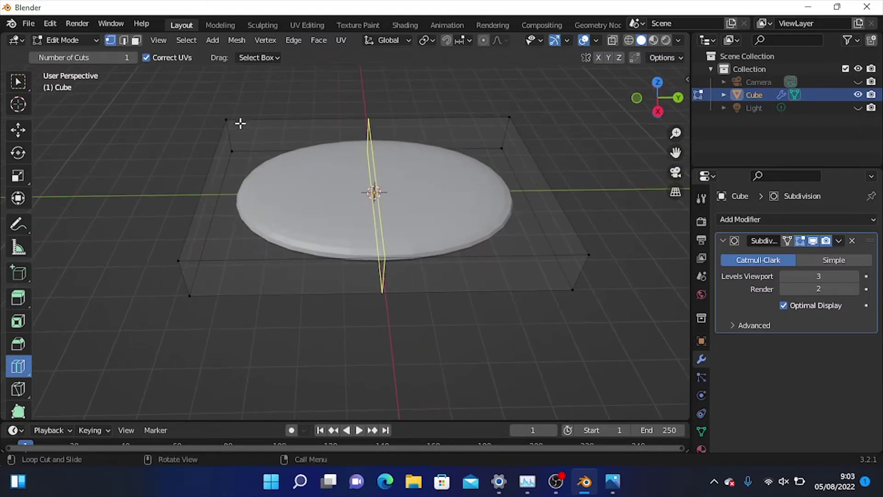
{"action": "left_click_drag", "start_coordinate": [377, 193], "coordinate": [186, 264]}
{"action": "left_click_drag", "start_coordinate": [462, 222], "coordinate": [568, 254]}
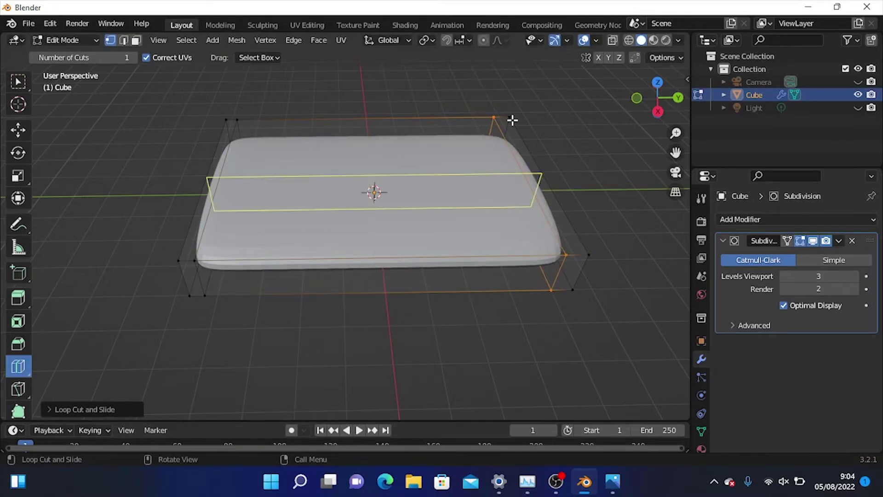
{"action": "left_click_drag", "start_coordinate": [496, 103], "coordinate": [508, 108]}
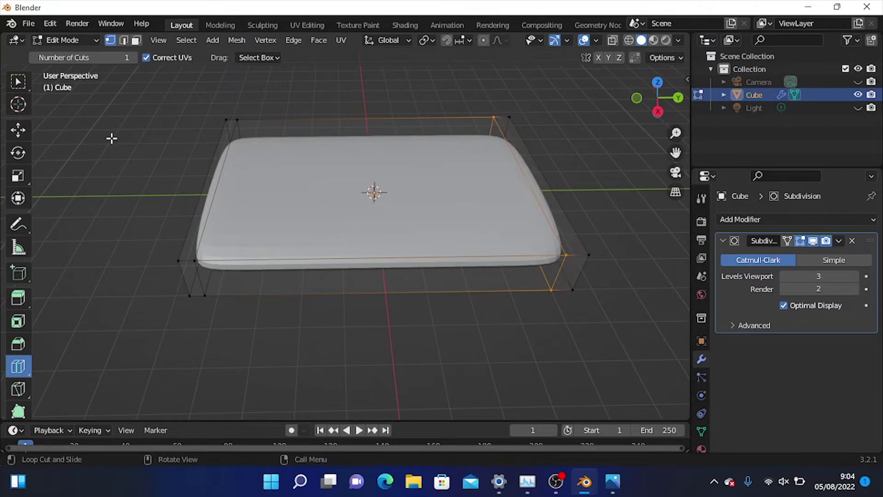
Annotate the narrow gaps at the slab's two rear corners, and undo the marks together with both end loop cuts
{"action": "left_click", "coordinate": [18, 225]}
{"action": "left_click_drag", "start_coordinate": [495, 113], "coordinate": [509, 118]}
{"action": "left_click_drag", "start_coordinate": [226, 116], "coordinate": [234, 114]}
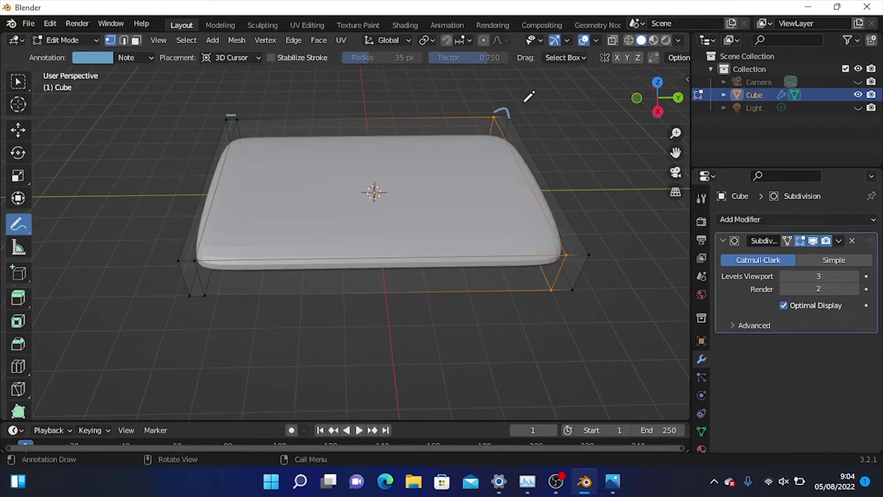
{"action": "key", "text": "ctrl+z"}
{"action": "key", "text": "ctrl+z"}
{"action": "key", "text": "ctrl+z"}
{"action": "key", "text": "ctrl+z"}
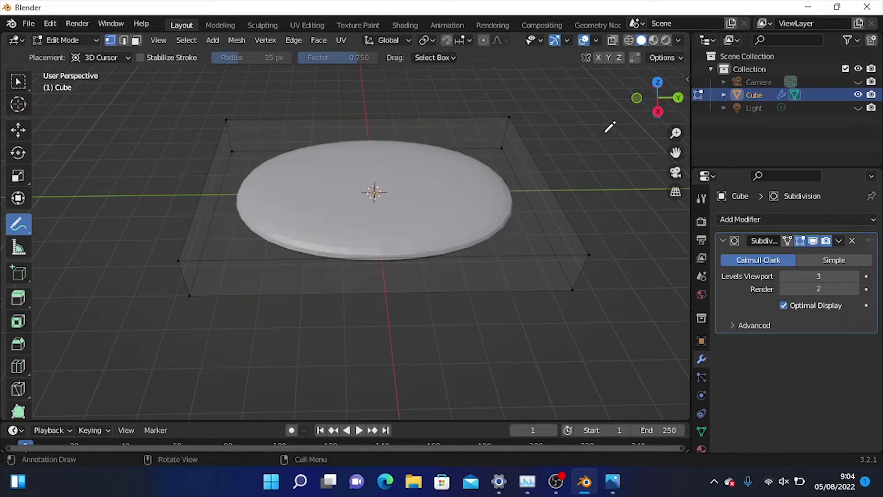
Add a loop cut across the middle of the slab's Y length with the number of cuts set to 2
{"action": "left_click", "coordinate": [20, 366]}
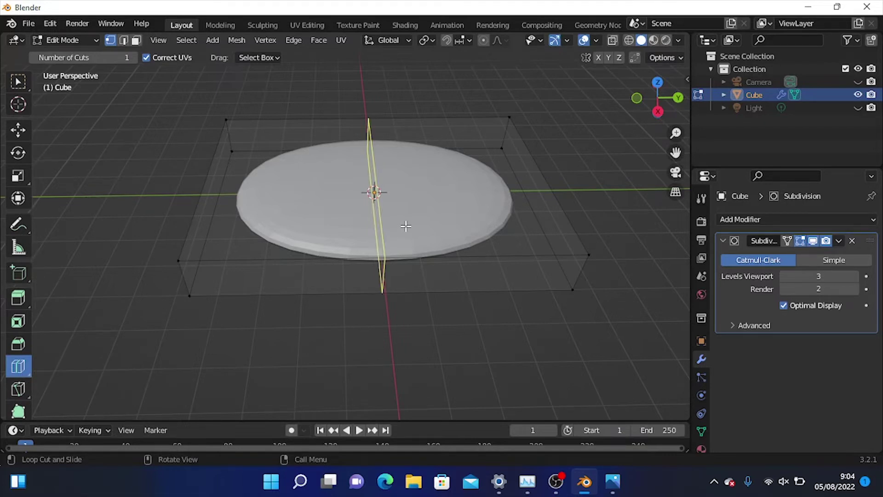
{"action": "left_click", "coordinate": [382, 257]}
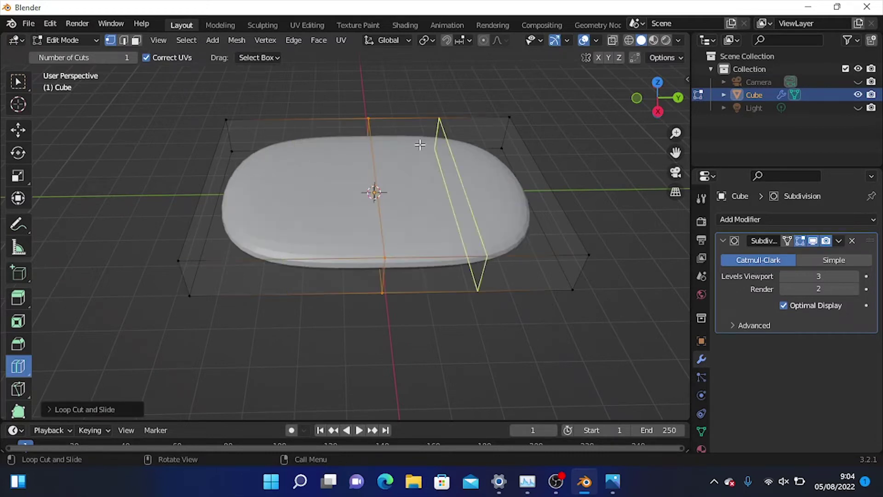
{"action": "left_click", "coordinate": [49, 410]}
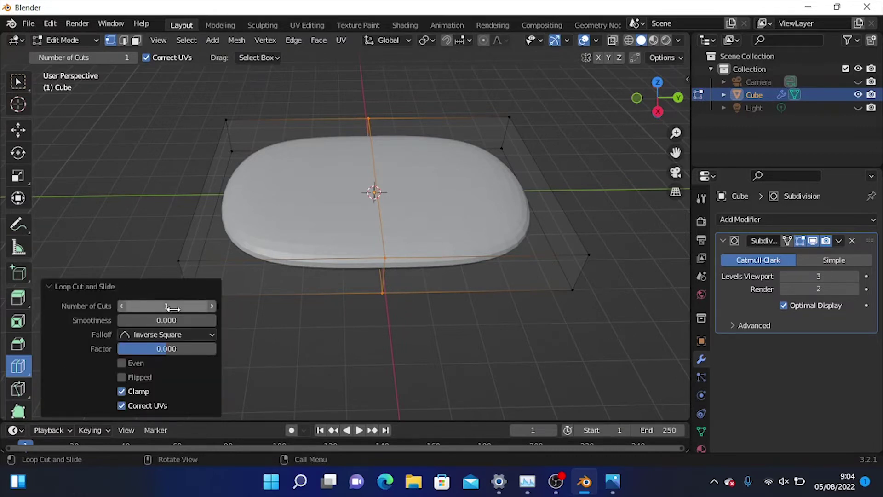
{"action": "left_click", "coordinate": [213, 306]}
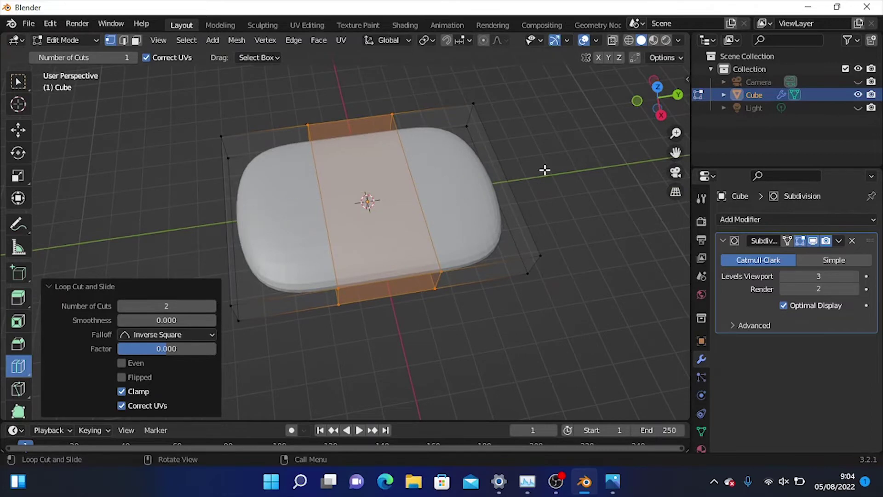
Spread the two loops apart by scaling them about 2.47 along the Y axis
{"action": "scroll", "coordinate": [546, 170], "scroll_direction": "down", "scroll_amount": 4}
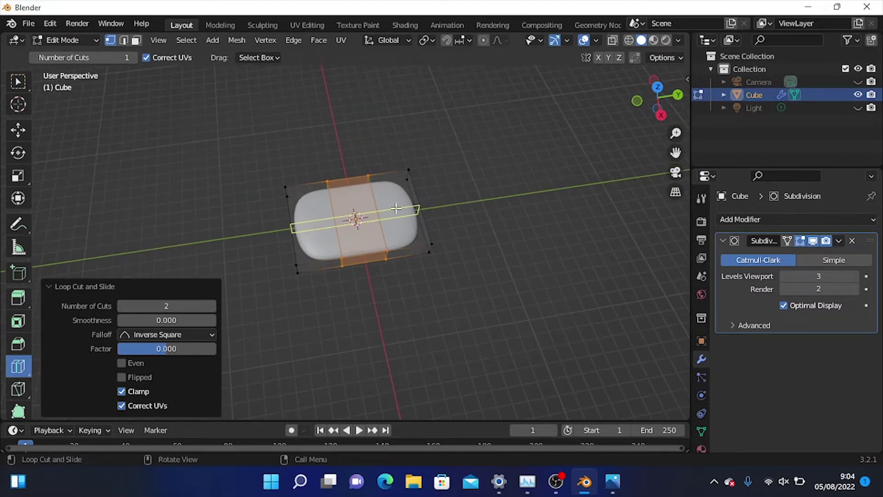
{"action": "scroll", "coordinate": [396, 207], "scroll_direction": "up", "scroll_amount": 3}
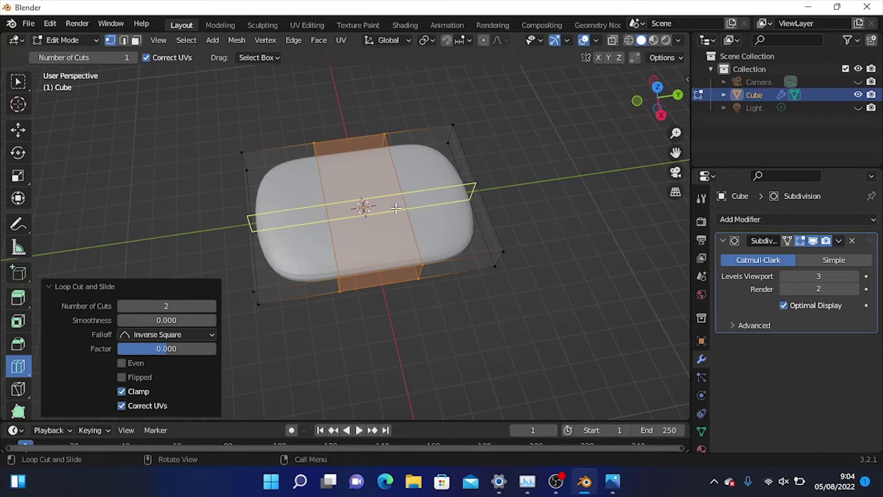
{"action": "key", "text": "s"}
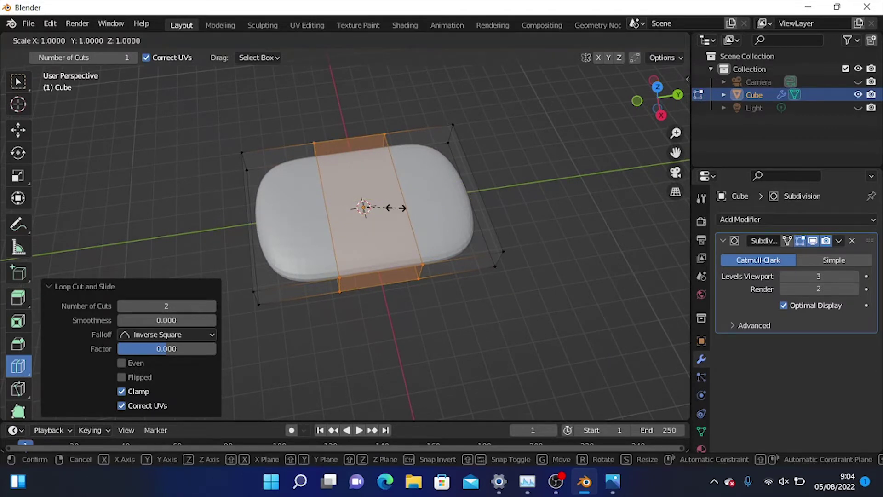
{"action": "key", "text": "y"}
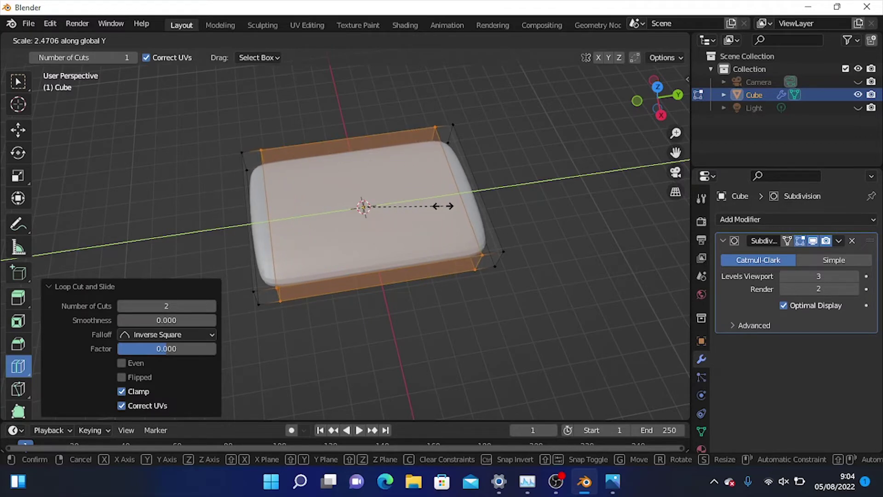
{"action": "left_click", "coordinate": [444, 206]}
Scale the two loops by about 1.226 along Y so they sit almost at the slab's ends
{"action": "middle_click_drag", "start_coordinate": [443, 206], "coordinate": [358, 173]}
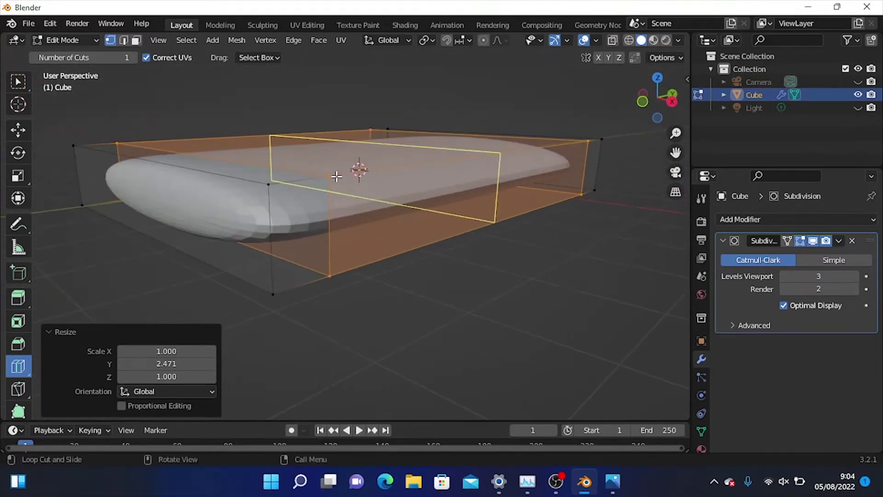
{"action": "key", "text": "s"}
{"action": "key", "text": "y"}
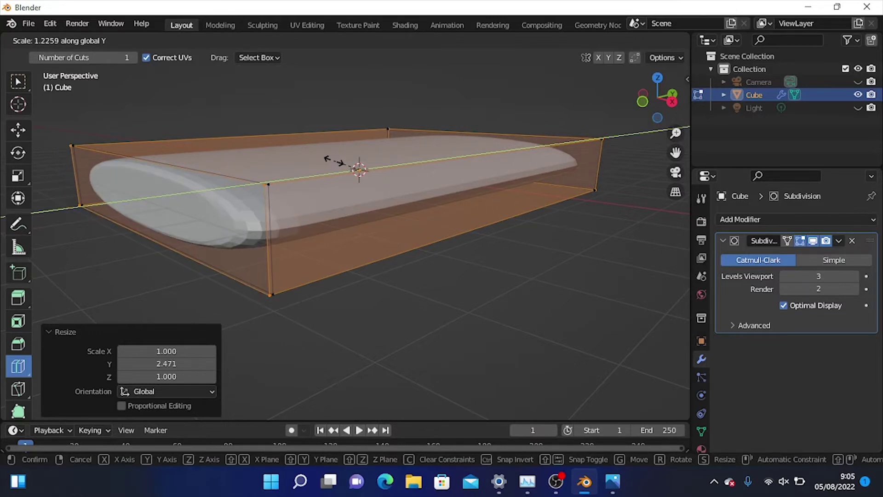
{"action": "left_click", "coordinate": [333, 162]}
Bring the two loops slightly inward by scaling them about 0.872 along the Y axis
{"action": "middle_click_drag", "start_coordinate": [333, 162], "coordinate": [276, 167]}
{"action": "middle_click_drag", "start_coordinate": [193, 178], "coordinate": [114, 205]}
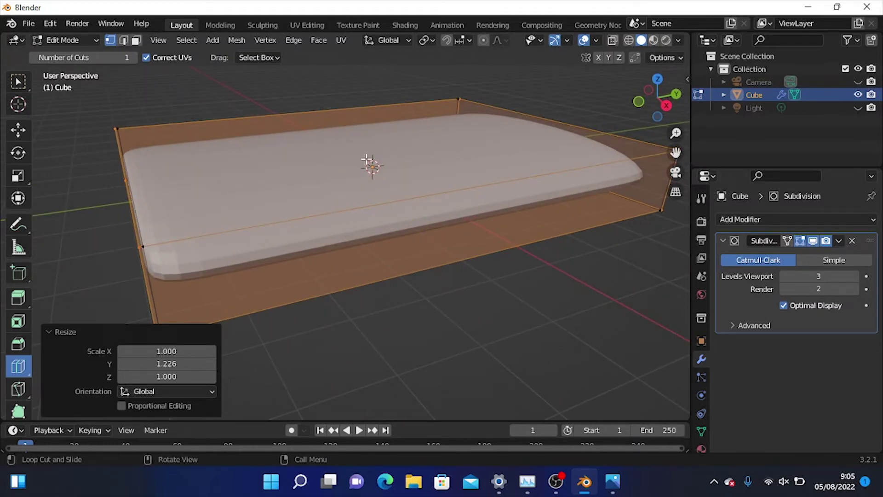
{"action": "key", "text": "s"}
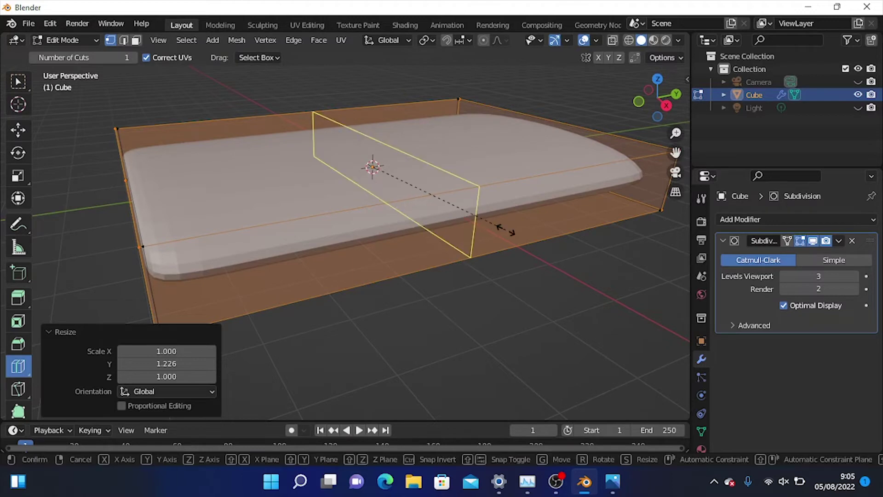
{"action": "key", "text": "y"}
{"action": "left_click", "coordinate": [482, 223]}
Mark the slab's rounded end with two annotation strokes in the right orthographic view, and undo both strokes
{"action": "middle_click_drag", "start_coordinate": [482, 223], "coordinate": [270, 183]}
{"action": "key", "text": "grave"}
{"action": "left_click", "coordinate": [217, 177]}
{"action": "key", "text": "grave"}
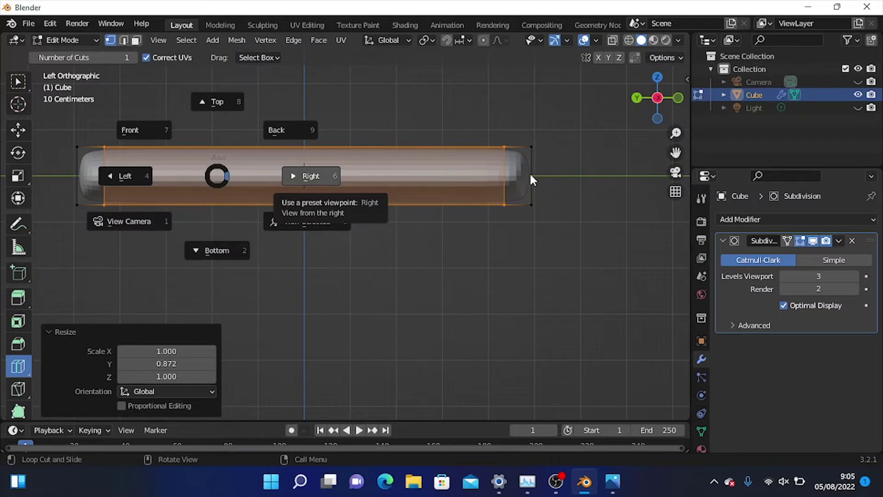
{"action": "left_click", "coordinate": [347, 174]}
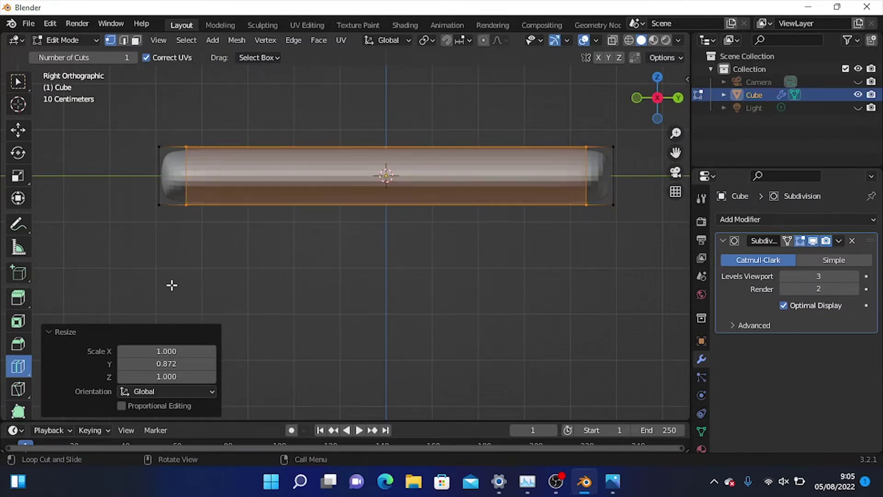
{"action": "left_click", "coordinate": [19, 222]}
{"action": "left_click_drag", "start_coordinate": [159, 138], "coordinate": [159, 212]}
{"action": "mouse_move", "coordinate": [185, 153]}
{"action": "left_mouse_down"}
{"action": "mouse_move", "coordinate": [173, 152]}
{"action": "mouse_move", "coordinate": [164, 173]}
{"action": "mouse_move", "coordinate": [175, 199]}
{"action": "left_mouse_up"}
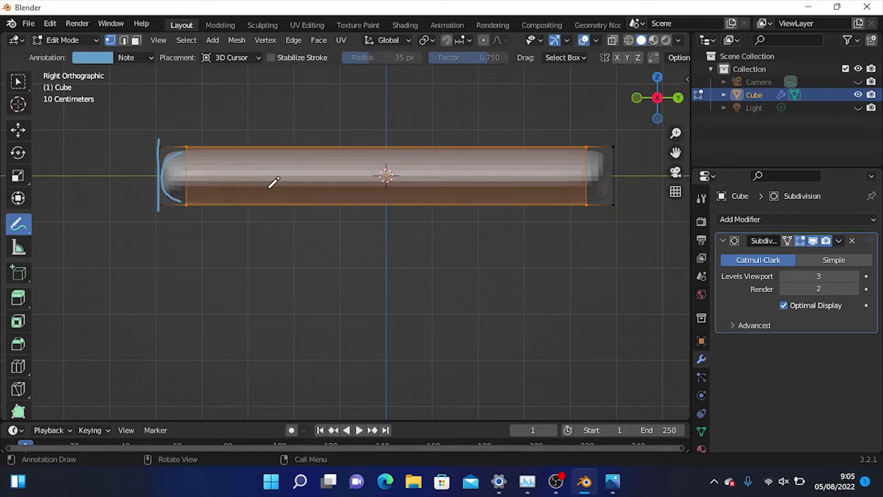
{"action": "key", "text": "ctrl+z"}
{"action": "key", "text": "ctrl+z"}
Examine the slab's rounded short ends and long sides from several angles
{"action": "middle_click_drag", "start_coordinate": [169, 179], "coordinate": [291, 252]}
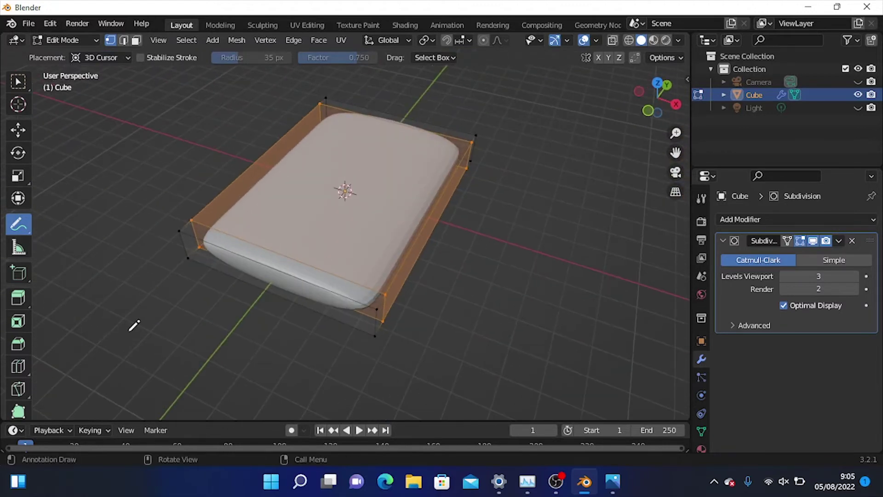
{"action": "left_click", "coordinate": [128, 331]}
{"action": "middle_click_drag", "start_coordinate": [185, 298], "coordinate": [231, 223]}
{"action": "middle_click_drag", "start_coordinate": [508, 183], "coordinate": [207, 173]}
{"action": "middle_click_drag", "start_coordinate": [465, 158], "coordinate": [489, 130]}
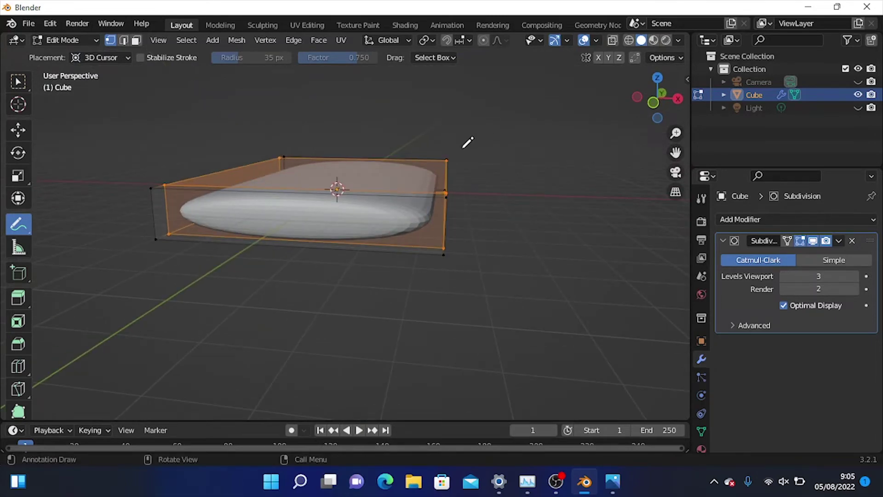
{"action": "middle_click_drag", "start_coordinate": [303, 133], "coordinate": [147, 187]}
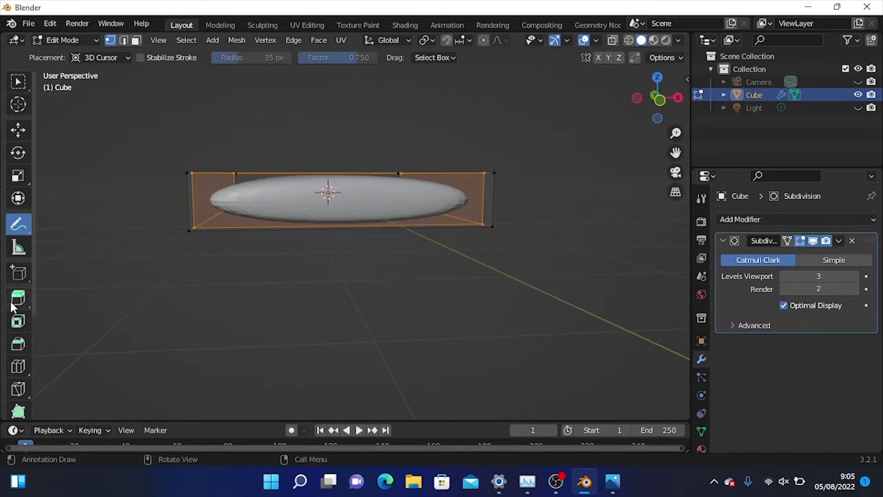
Add a lengthwise loop cut through the middle of the slab's X width with the number of cuts set to 2
{"action": "left_click", "coordinate": [18, 366]}
{"action": "middle_click_drag", "start_coordinate": [343, 282], "coordinate": [296, 319]}
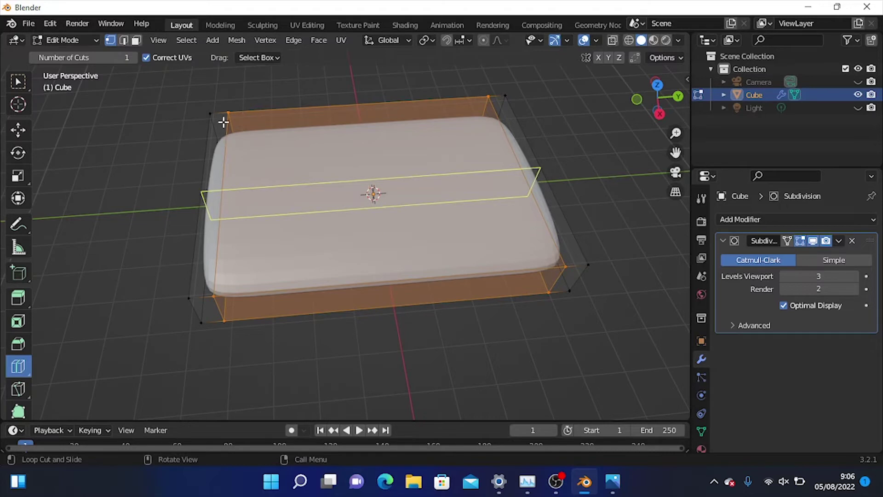
{"action": "middle_click_drag", "start_coordinate": [292, 245], "coordinate": [329, 206]}
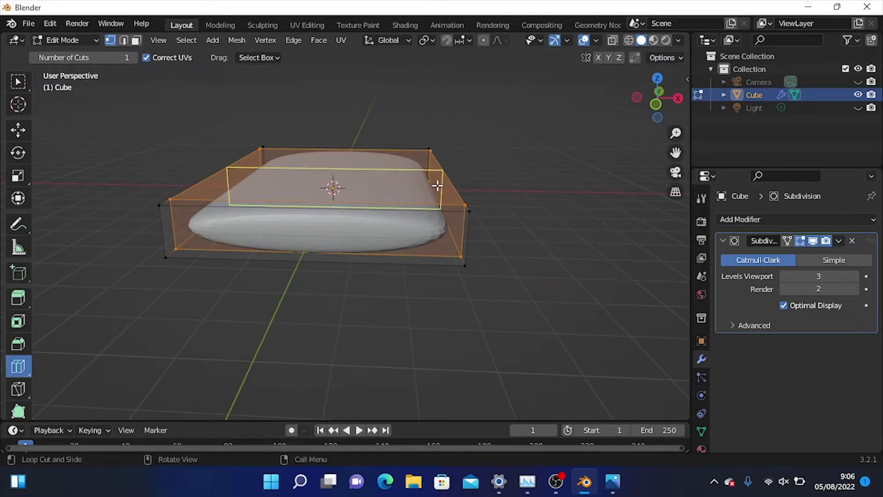
{"action": "middle_click_drag", "start_coordinate": [414, 196], "coordinate": [414, 213]}
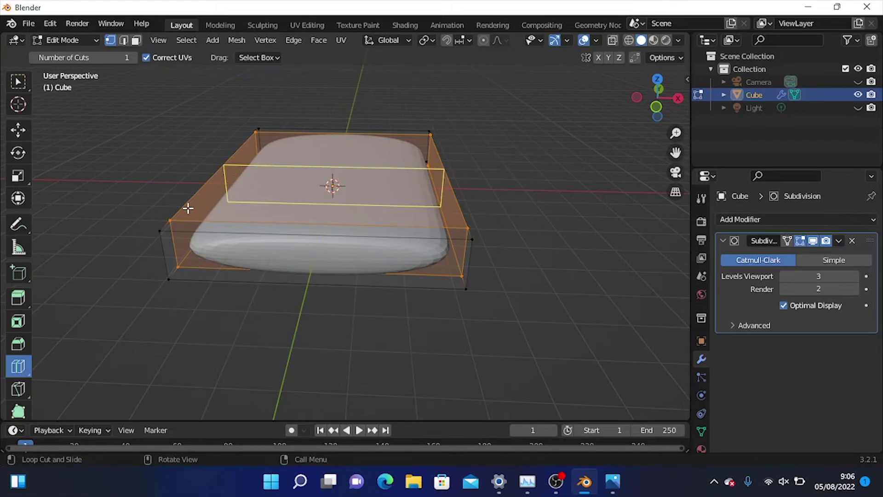
{"action": "middle_click_drag", "start_coordinate": [453, 205], "coordinate": [442, 147]}
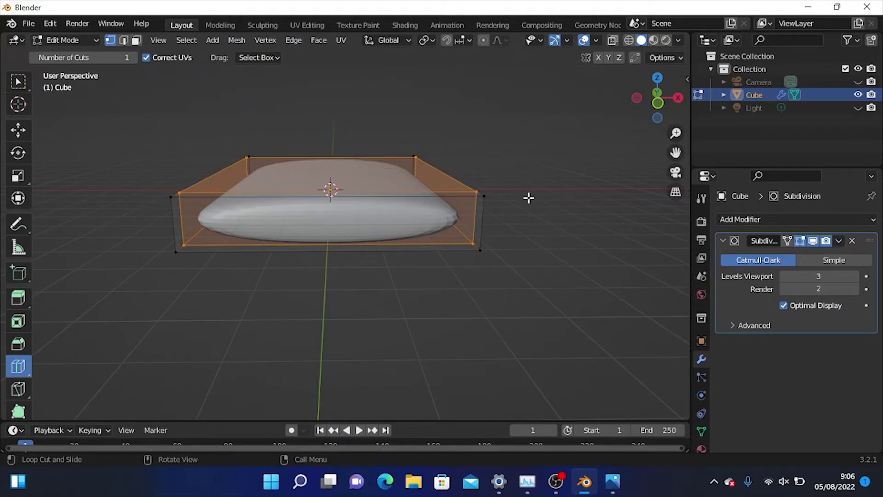
{"action": "middle_click_drag", "start_coordinate": [531, 159], "coordinate": [487, 122]}
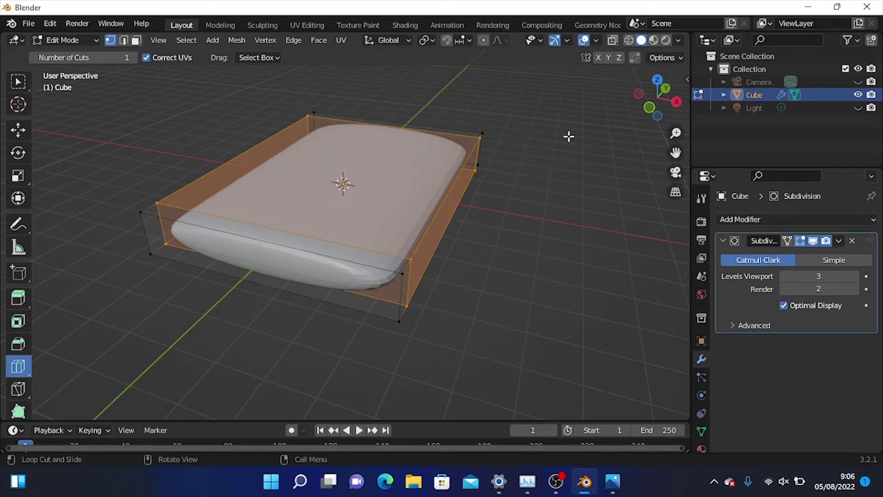
{"action": "middle_click_drag", "start_coordinate": [294, 151], "coordinate": [317, 190]}
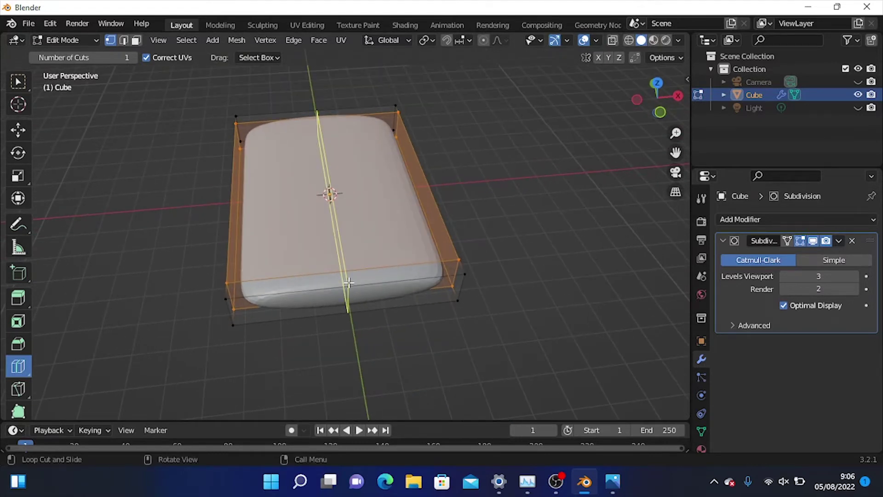
{"action": "middle_click_drag", "start_coordinate": [343, 230], "coordinate": [331, 233]}
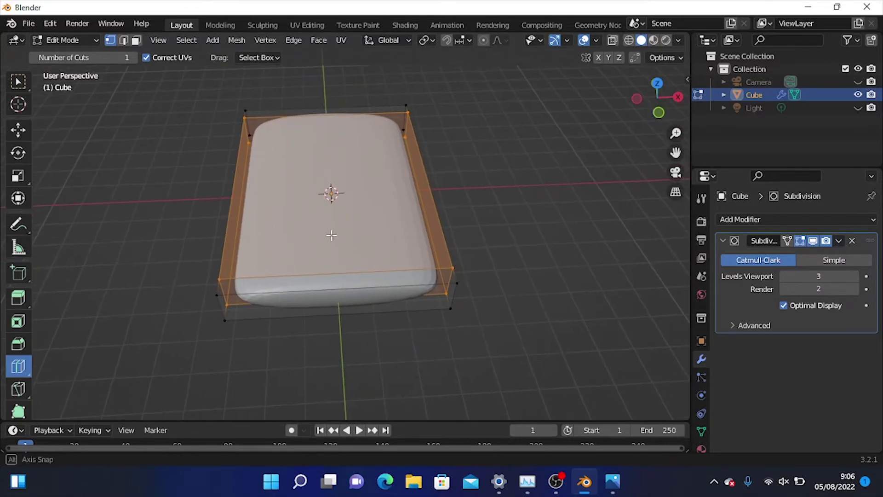
{"action": "scroll", "coordinate": [333, 236], "scroll_direction": "up", "scroll_amount": 2}
{"action": "left_click", "coordinate": [336, 289]}
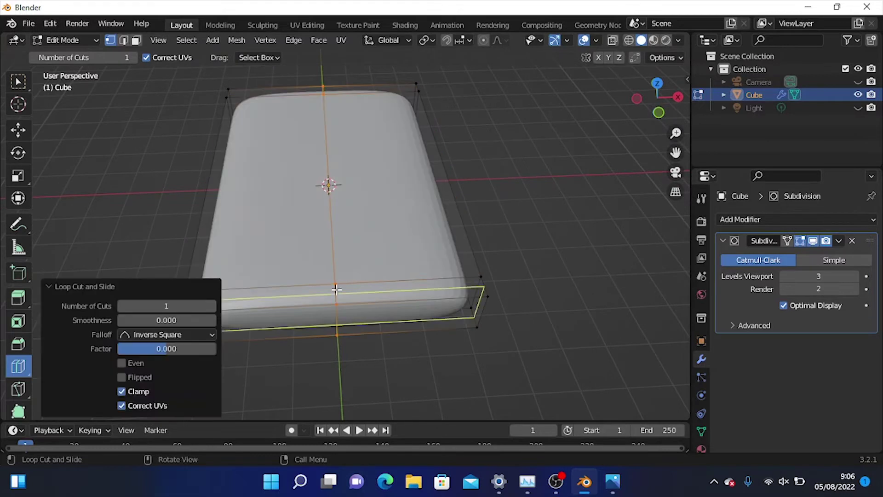
{"action": "left_click", "coordinate": [212, 307]}
Spread the two lengthwise loops toward the slab's long sides by scaling them about 2.728 along the X axis
{"action": "key", "text": "s"}
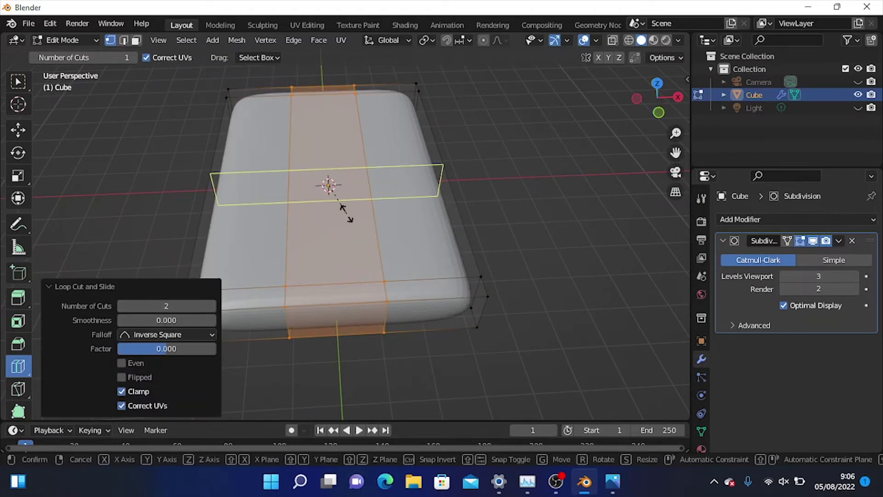
{"action": "key", "text": "x"}
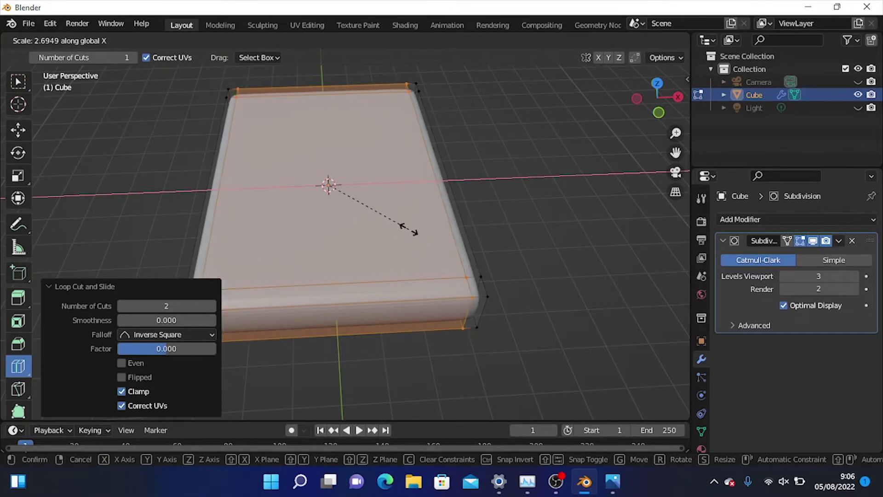
{"action": "left_click", "coordinate": [410, 232]}
{"action": "middle_click_drag", "start_coordinate": [517, 230], "coordinate": [378, 161]}
{"action": "middle_click_drag", "start_coordinate": [417, 173], "coordinate": [489, 204]}
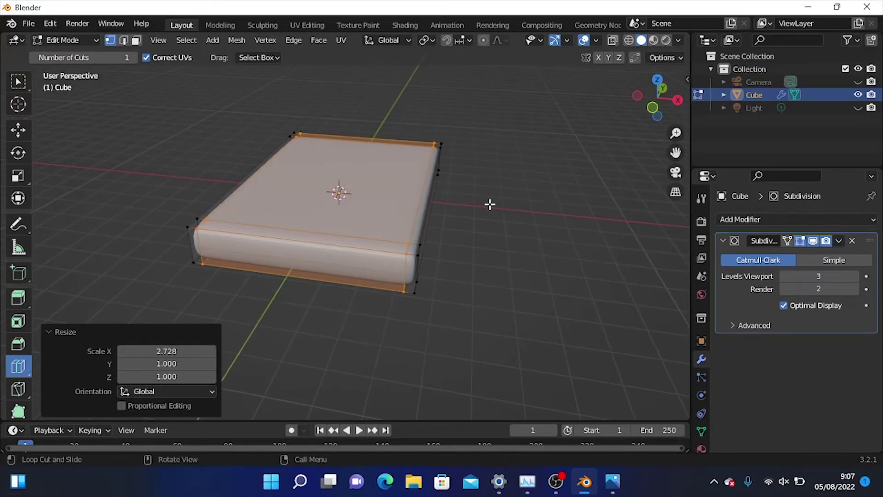
Examine the smoothed slab from above and from the sides in Object Mode, and return to Edit Mode
{"action": "key", "text": "Tab"}
{"action": "middle_click_drag", "start_coordinate": [497, 185], "coordinate": [421, 166]}
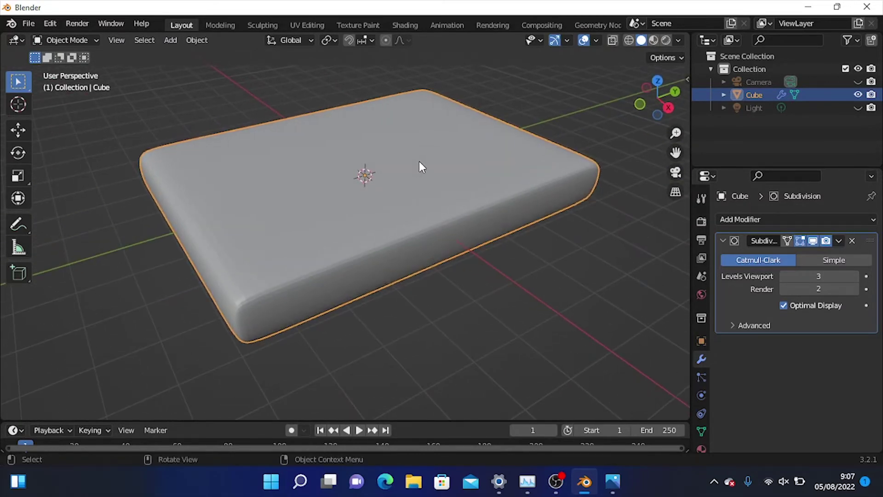
{"action": "middle_click_drag", "start_coordinate": [384, 193], "coordinate": [373, 277]}
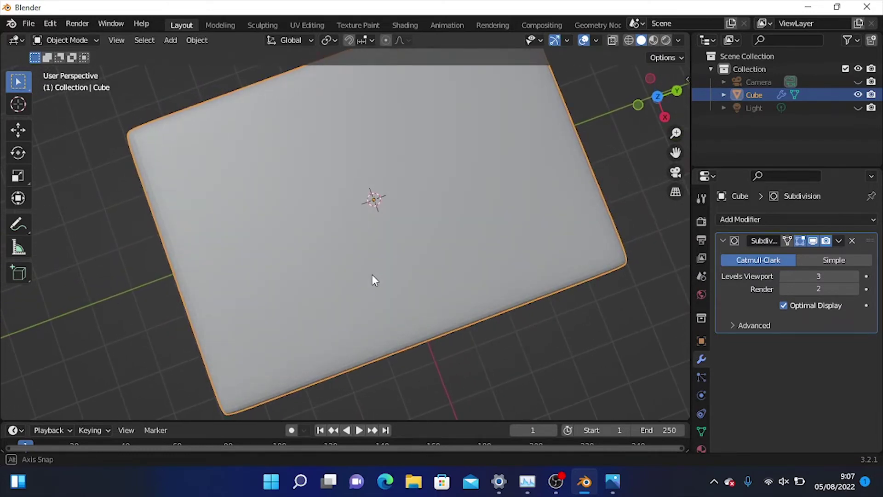
{"action": "middle_click_drag", "start_coordinate": [384, 235], "coordinate": [245, 176]}
{"action": "scroll", "coordinate": [459, 145], "scroll_direction": "down", "scroll_amount": 2}
{"action": "scroll", "coordinate": [459, 145], "scroll_direction": "up", "scroll_amount": 2}
{"action": "key", "text": "Tab"}
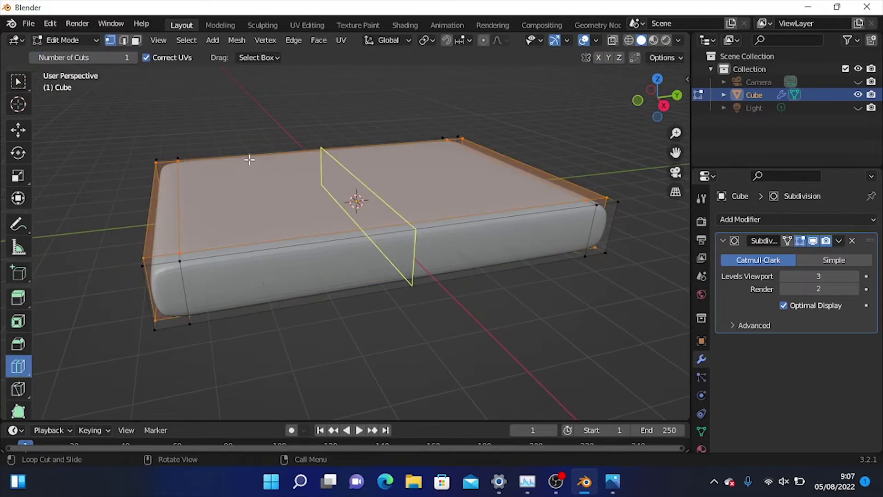
Switch to edge selection and select the supporting edge loop near the slab's negative Y end
{"action": "middle_click_drag", "start_coordinate": [196, 247], "coordinate": [187, 215]}
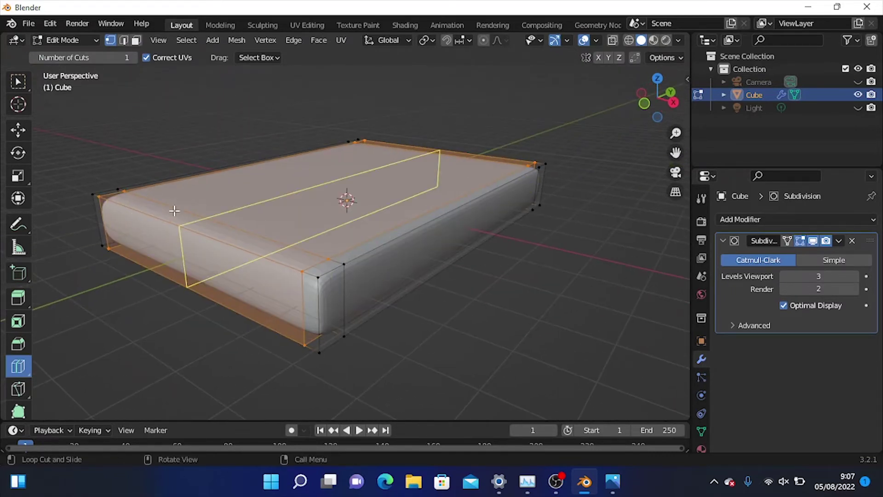
{"action": "middle_click_drag", "start_coordinate": [322, 262], "coordinate": [134, 178]}
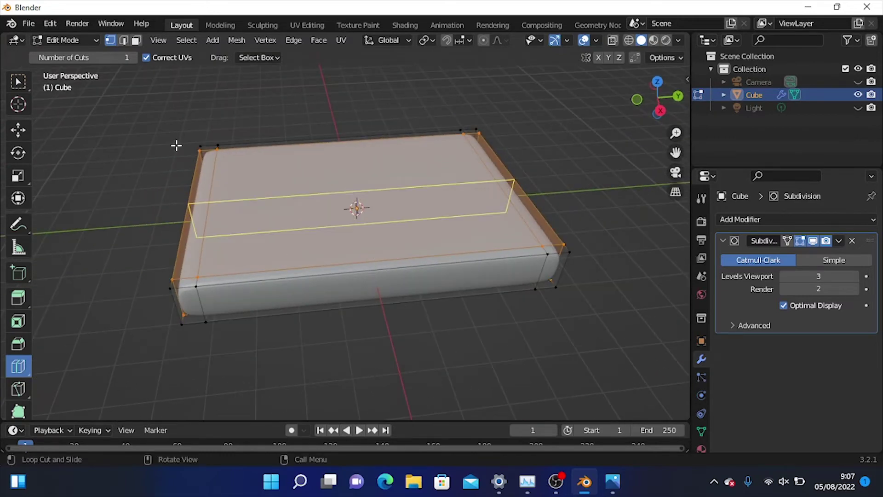
{"action": "key", "text": "w"}
{"action": "left_click", "coordinate": [203, 126]}
{"action": "left_click", "coordinate": [123, 40]}
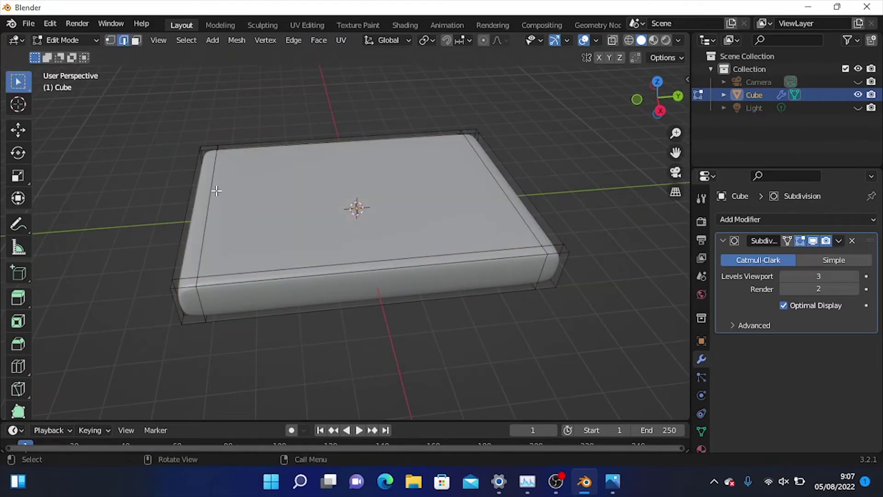
{"action": "left_click", "coordinate": [214, 170], "text": "alt"}
{"action": "scroll", "coordinate": [149, 152], "scroll_direction": "up", "scroll_amount": 5}
{"action": "middle_click_drag", "start_coordinate": [107, 167], "coordinate": [152, 145], "text": "shift"}
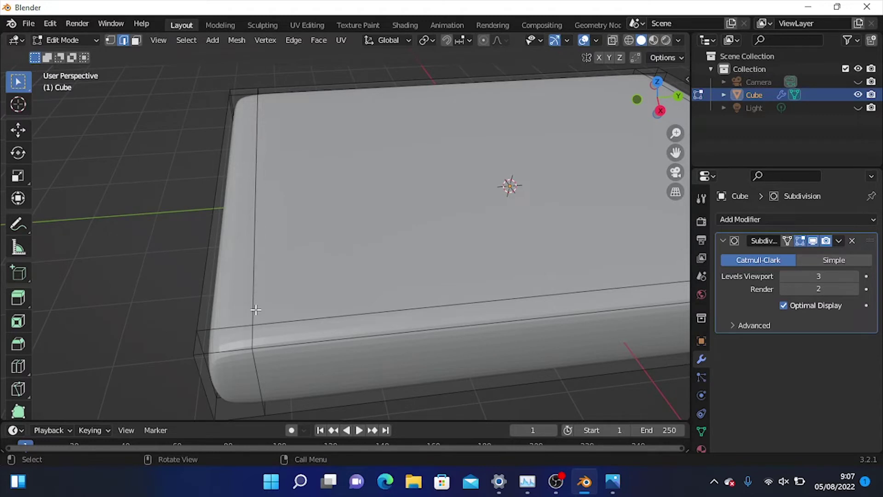
{"action": "left_click", "coordinate": [256, 144], "text": "alt"}
{"action": "middle_click_drag", "start_coordinate": [349, 181], "coordinate": [255, 202]}
{"action": "left_click", "coordinate": [523, 146], "text": "alt+shift"}
Select the supporting edge loops near both Y ends of the slab together
{"action": "middle_click_drag", "start_coordinate": [333, 323], "coordinate": [283, 236]}
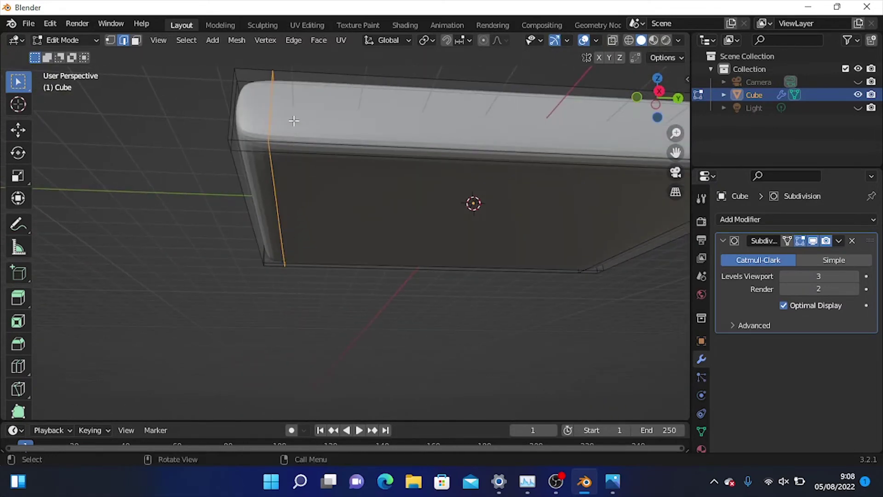
{"action": "middle_click_drag", "start_coordinate": [294, 76], "coordinate": [301, 130]}
{"action": "middle_click_drag", "start_coordinate": [331, 232], "coordinate": [287, 191]}
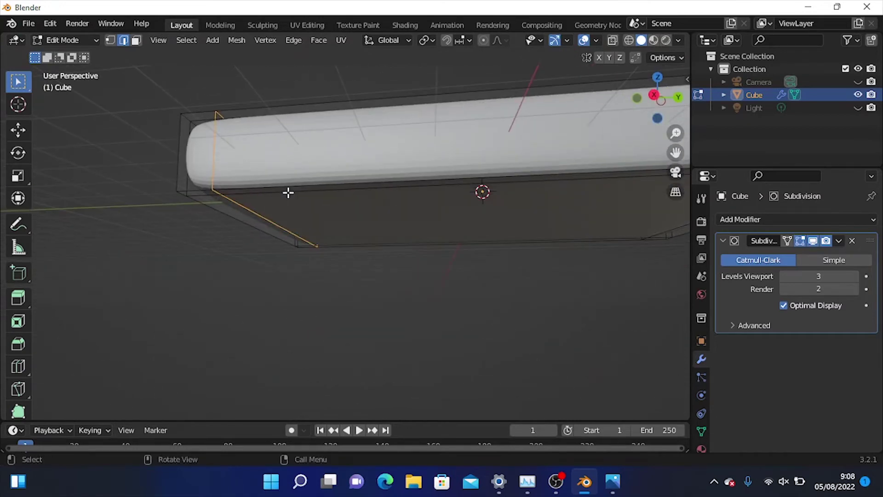
{"action": "middle_click_drag", "start_coordinate": [242, 146], "coordinate": [420, 184]}
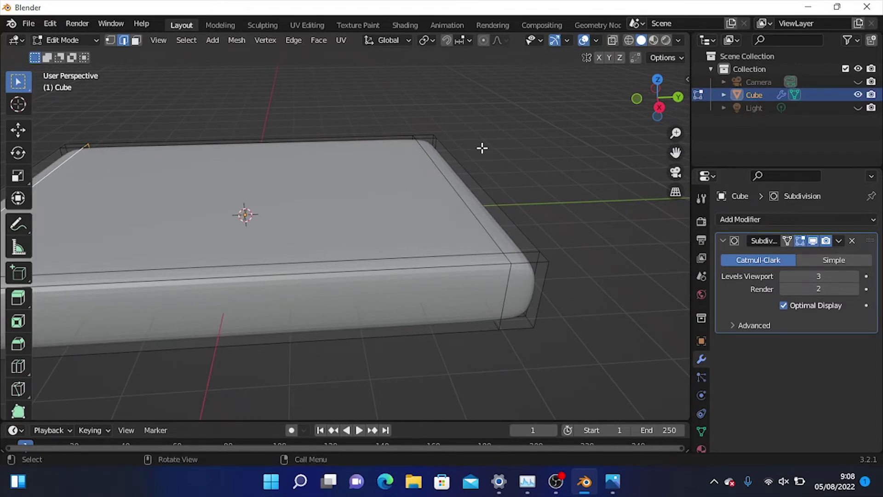
{"action": "scroll", "coordinate": [424, 177], "scroll_direction": "down", "scroll_amount": 1}
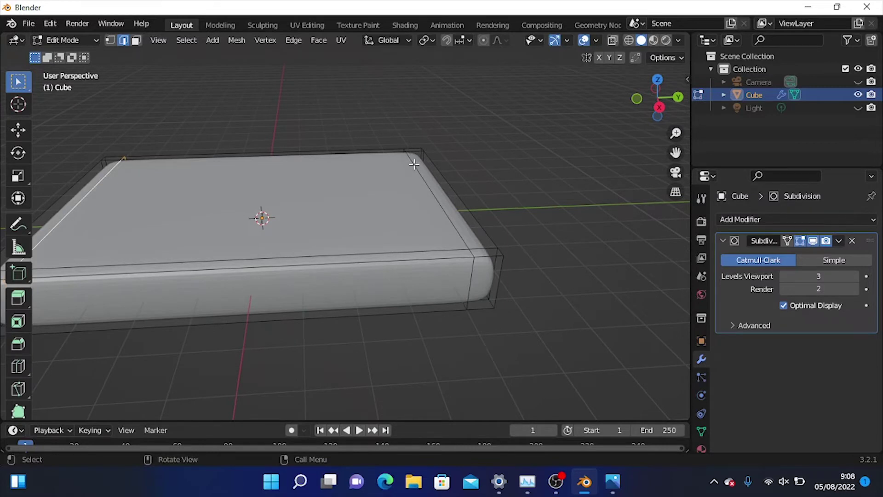
{"action": "left_click", "coordinate": [413, 164], "text": "alt"}
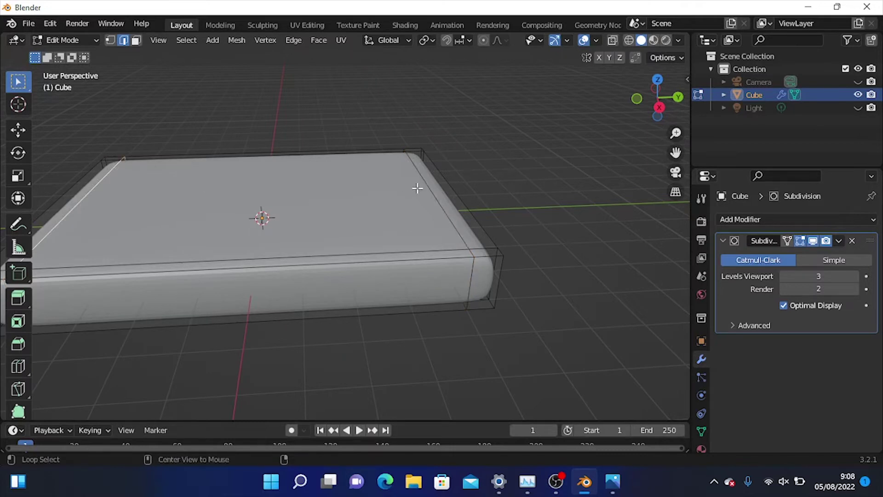
{"action": "left_click", "coordinate": [95, 185], "text": "alt"}
{"action": "left_click", "coordinate": [422, 180], "text": "alt"}
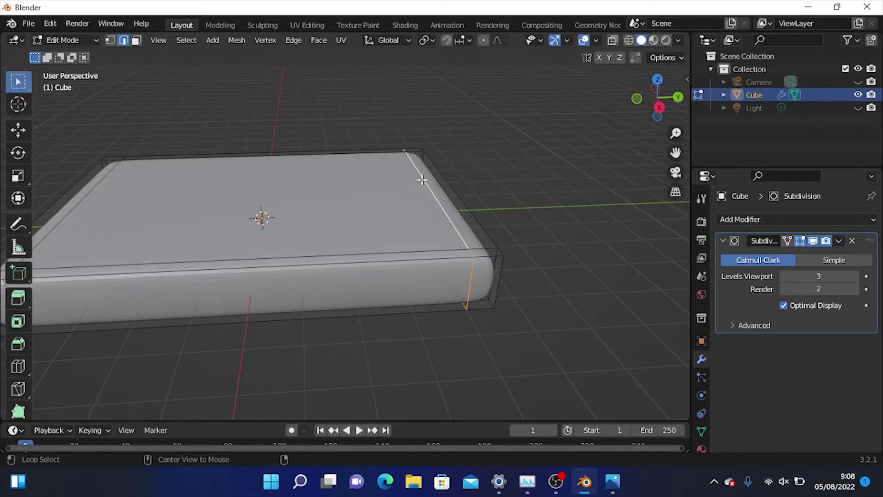
{"action": "left_click", "coordinate": [96, 183], "text": "alt"}
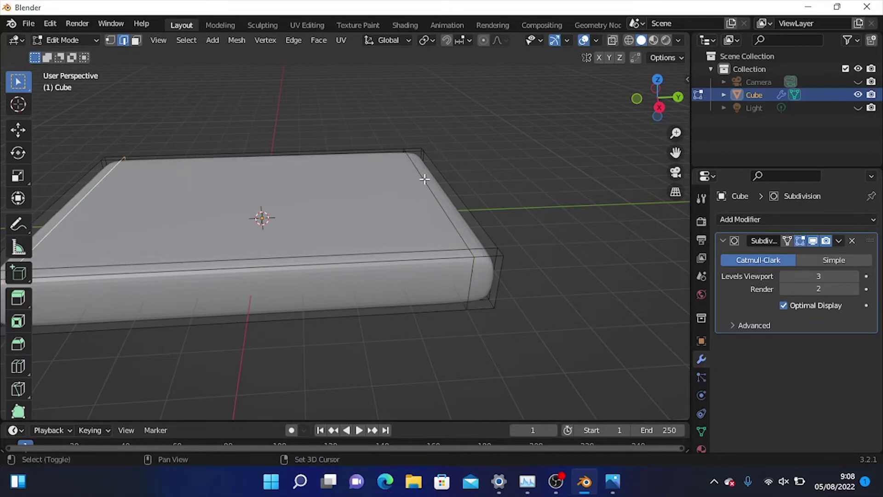
{"action": "left_click", "coordinate": [413, 158], "text": "alt"}
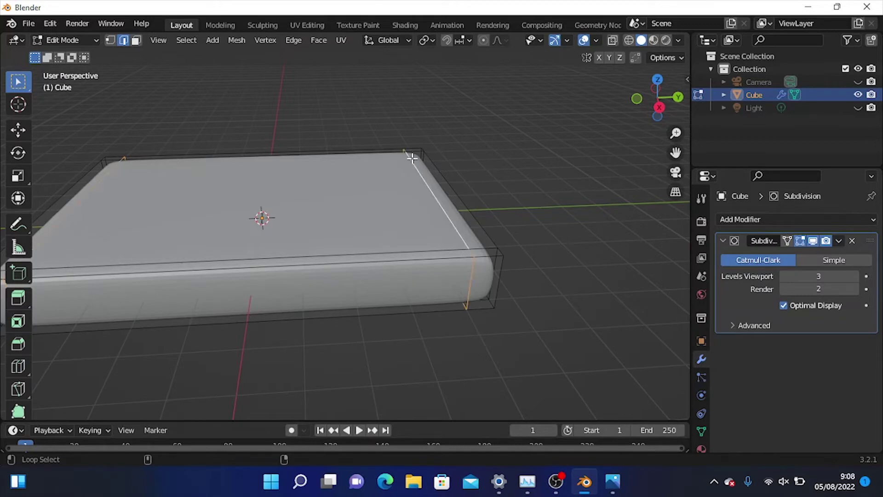
Scale the two selected end loops outward along the Y axis until they sit almost at the slab's ends
{"action": "mouse_move", "coordinate": [440, 146]}
{"action": "middle_mouse_down"}
{"action": "mouse_move", "coordinate": [345, 54]}
{"action": "mouse_move", "coordinate": [436, 136]}
{"action": "middle_mouse_up"}
{"action": "key", "text": "s"}
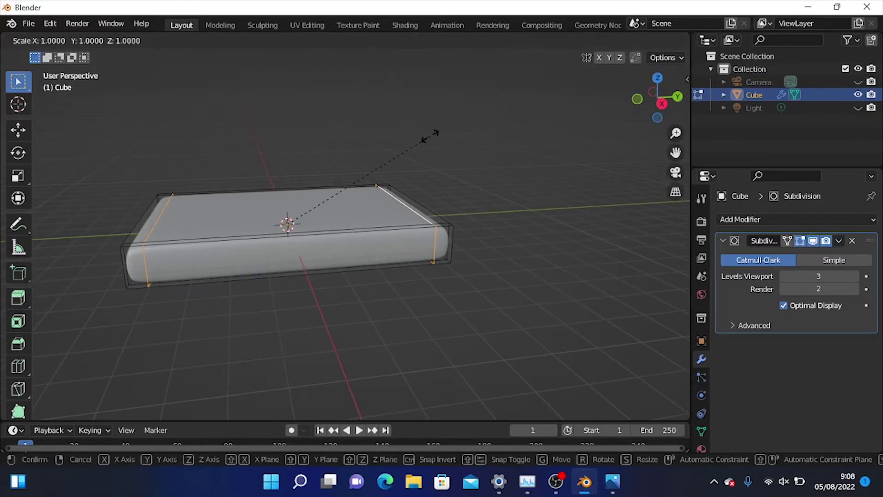
{"action": "key", "text": "y"}
{"action": "left_click", "coordinate": [448, 133]}
{"action": "middle_click_drag", "start_coordinate": [449, 134], "coordinate": [233, 270]}
Examine the slab's ends in Object Mode and Edit Mode, including a close top orthographic view
{"action": "key", "text": "Tab"}
{"action": "key", "text": "Tab"}
{"action": "key", "text": "Tab"}
{"action": "key", "text": "Tab"}
{"action": "left_click", "coordinate": [159, 286], "text": "alt"}
{"action": "middle_click_drag", "start_coordinate": [339, 236], "coordinate": [423, 256]}
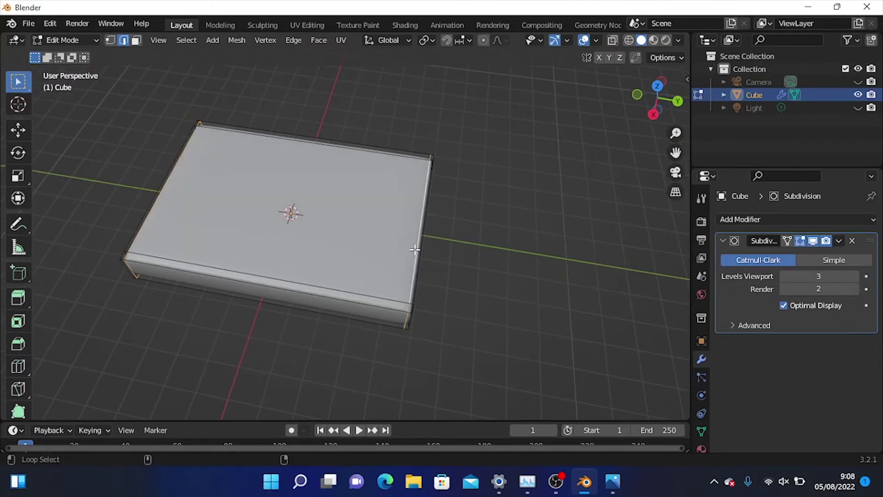
{"action": "key", "text": "grave"}
{"action": "left_click", "coordinate": [414, 177]}
{"action": "scroll", "coordinate": [312, 231], "scroll_direction": "up", "scroll_amount": 6}
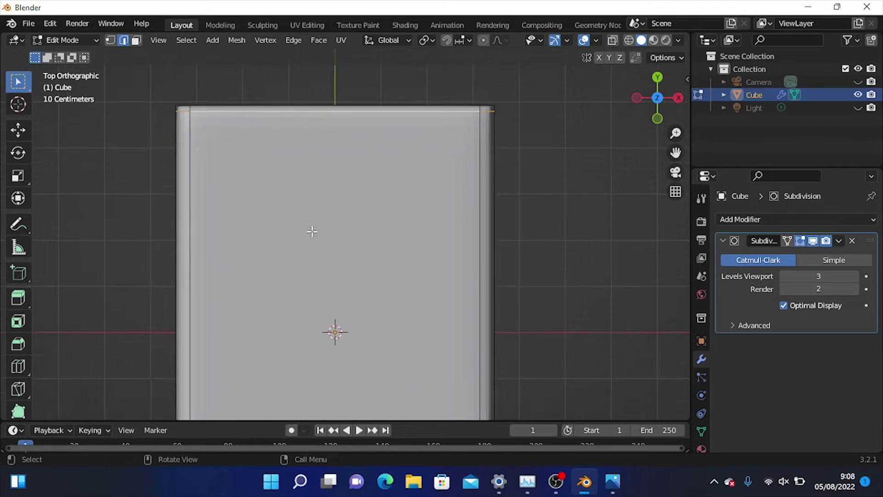
Scale the two selected end loops inward along the Y axis by a factor of about 0.959
{"action": "middle_click_drag", "start_coordinate": [310, 294], "coordinate": [367, 282], "text": "shift"}
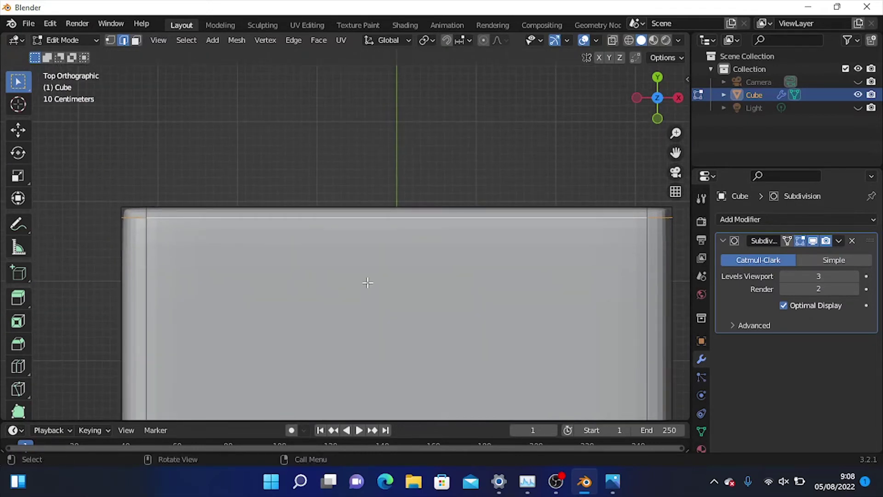
{"action": "key", "text": "s"}
{"action": "key", "text": "y"}
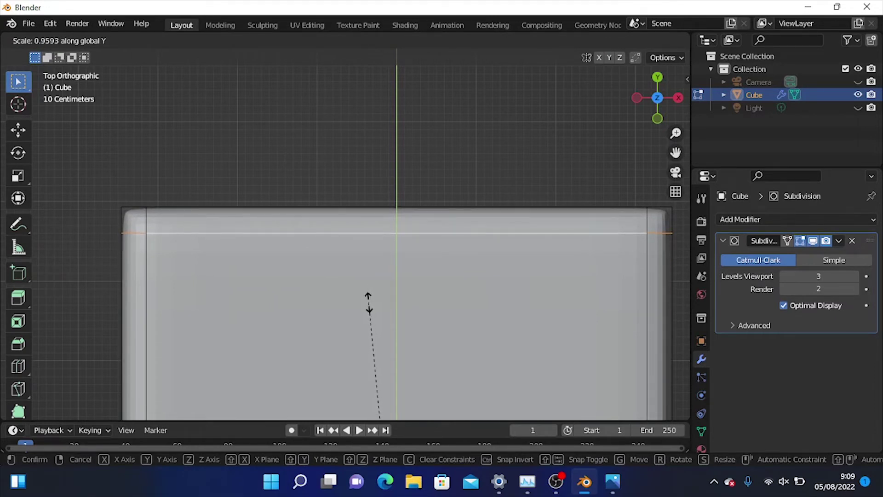
{"action": "left_click", "coordinate": [368, 302]}
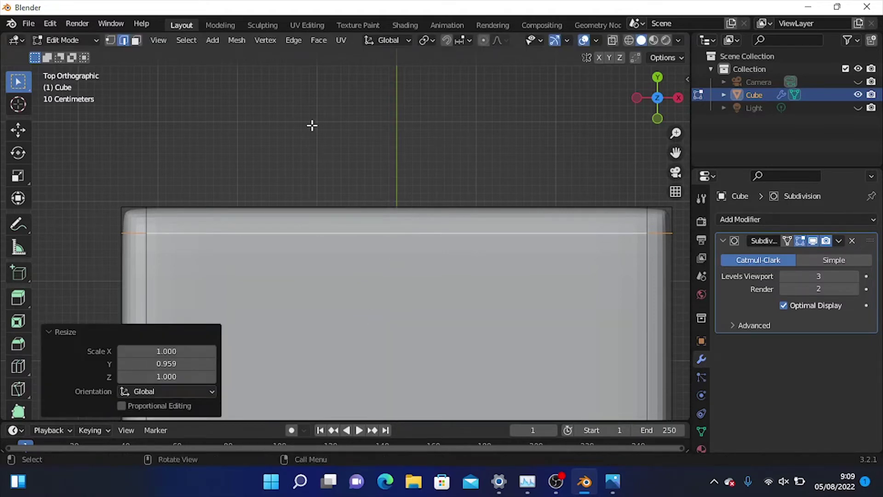
Try beveling the slab's vertical corner edge with a width of about 0.118 m and extra segments
{"action": "middle_click_drag", "start_coordinate": [312, 125], "coordinate": [84, 299]}
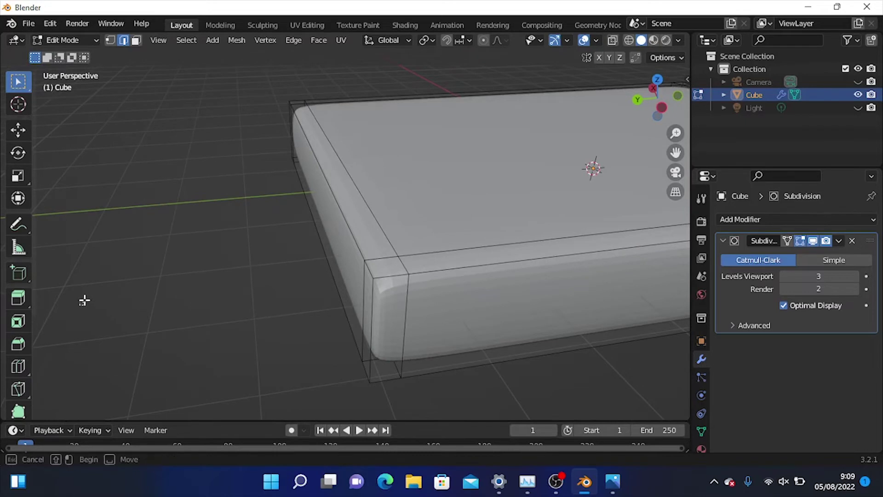
{"action": "left_click", "coordinate": [20, 343]}
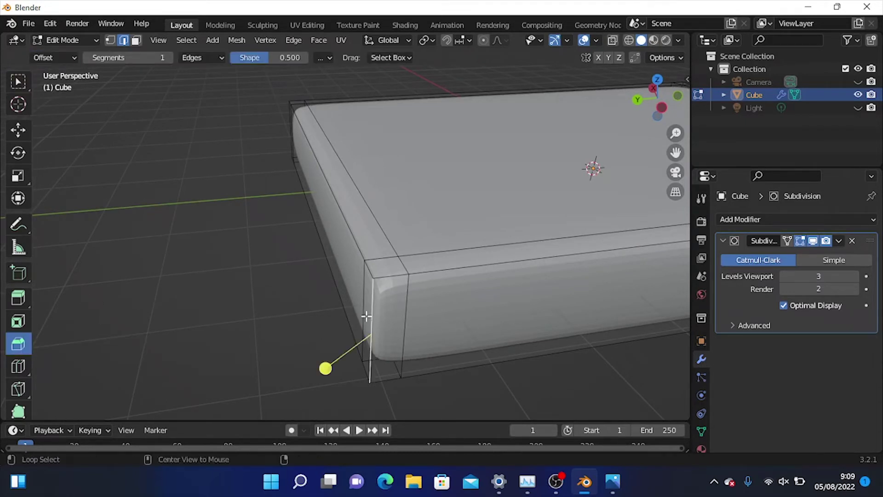
{"action": "left_click_drag", "start_coordinate": [317, 374], "coordinate": [274, 400]}
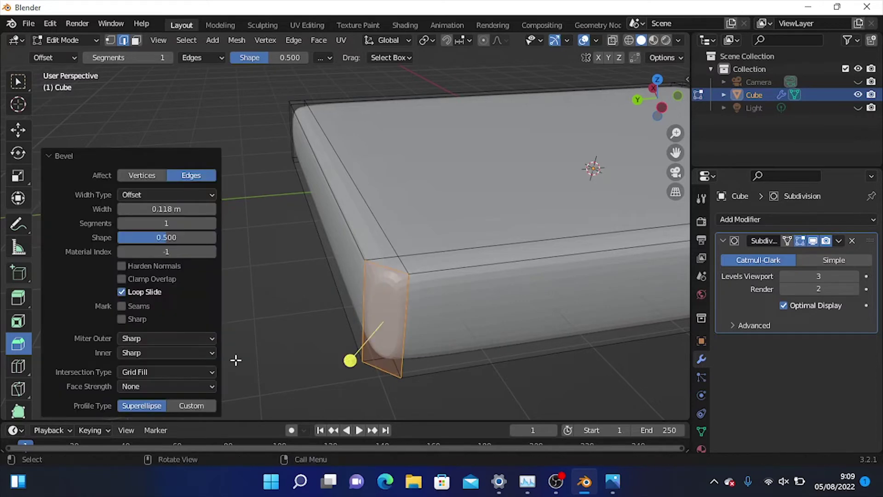
{"action": "left_click", "coordinate": [212, 223]}
{"action": "left_click", "coordinate": [212, 223]}
Check the beveled corner in Object Mode and Edit Mode, and undo the bevel
{"action": "middle_click_drag", "start_coordinate": [306, 245], "coordinate": [253, 304]}
{"action": "scroll", "coordinate": [247, 281], "scroll_direction": "down", "scroll_amount": 5}
{"action": "scroll", "coordinate": [315, 291], "scroll_direction": "up", "scroll_amount": 5}
{"action": "middle_click_drag", "start_coordinate": [315, 290], "coordinate": [415, 187]}
{"action": "key", "text": "Tab"}
{"action": "key", "text": "Tab"}
{"action": "key", "text": "Tab"}
{"action": "key", "text": "Tab"}
{"action": "key", "text": "Tab"}
{"action": "key", "text": "Tab"}
{"action": "left_click", "coordinate": [362, 271]}
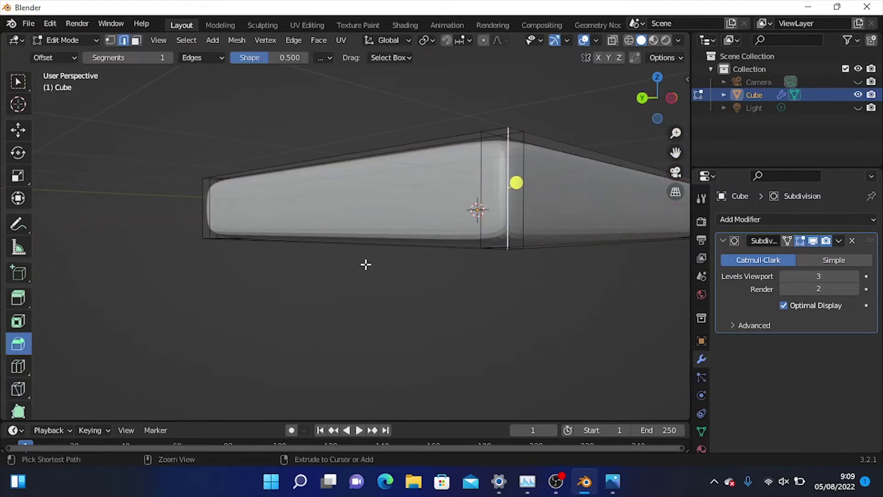
{"action": "left_click", "coordinate": [365, 258]}
Return to Object Mode and examine the slab's overall shape and the faceting at its corner
{"action": "middle_click_drag", "start_coordinate": [365, 257], "coordinate": [297, 323]}
{"action": "key", "text": "Tab"}
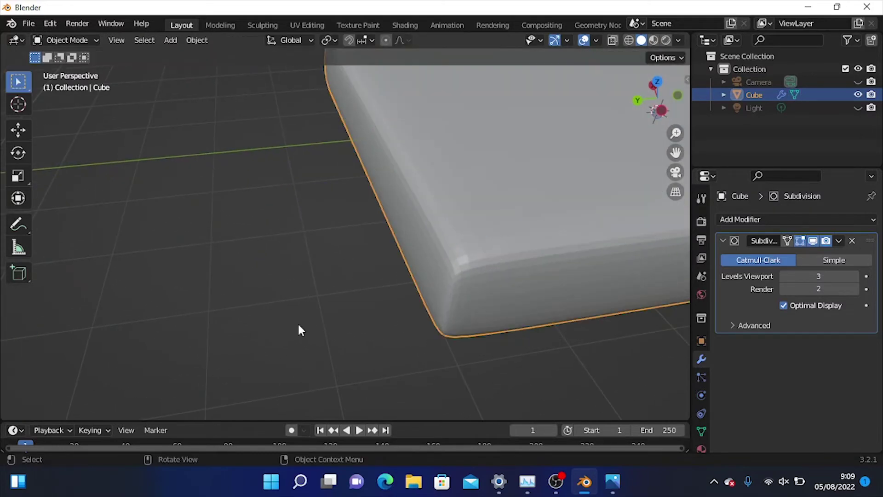
{"action": "scroll", "coordinate": [297, 323], "scroll_direction": "down", "scroll_amount": 3}
{"action": "scroll", "coordinate": [527, 299], "scroll_direction": "down", "scroll_amount": 2}
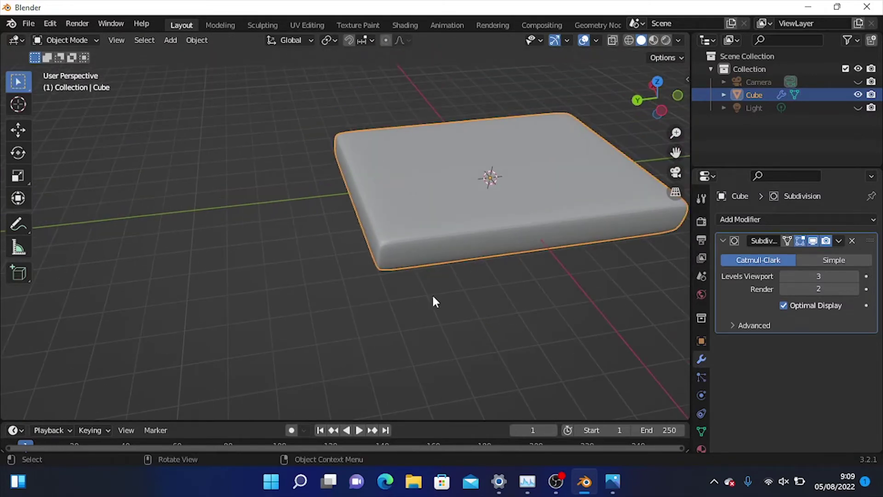
{"action": "key", "text": "shift"}
{"action": "middle_click_drag", "start_coordinate": [402, 205], "coordinate": [344, 225], "text": "shift"}
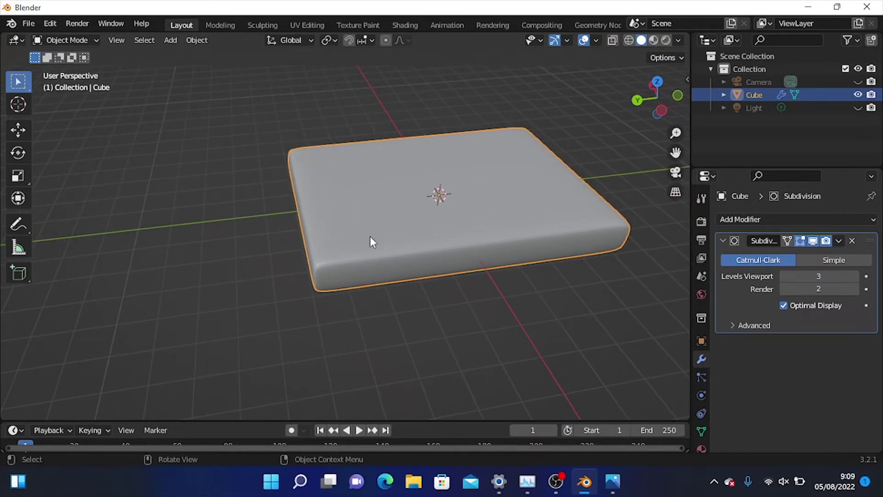
{"action": "scroll", "coordinate": [371, 240], "scroll_direction": "up", "scroll_amount": 6}
{"action": "key", "text": "shift"}
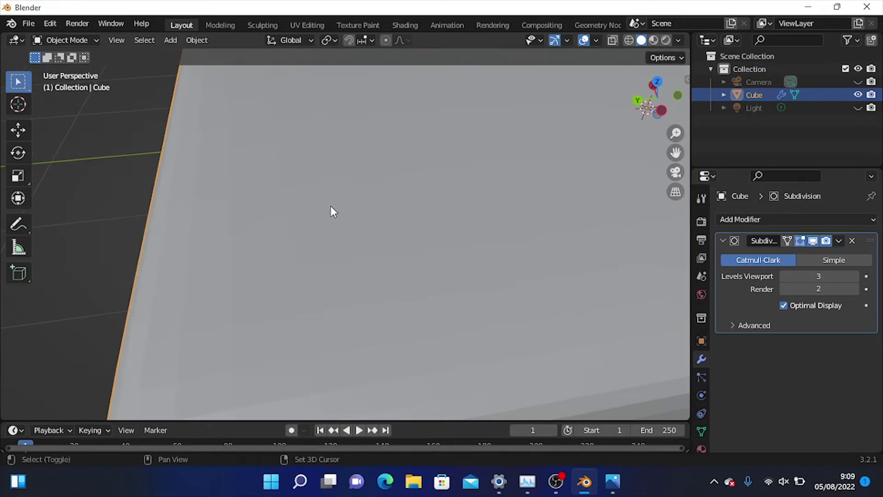
{"action": "middle_click_drag", "start_coordinate": [333, 212], "coordinate": [366, 98], "text": "shift"}
{"action": "mouse_move", "coordinate": [351, 231]}
{"action": "middle_mouse_down"}
{"action": "mouse_move", "coordinate": [460, 193]}
{"action": "mouse_move", "coordinate": [396, 198]}
{"action": "mouse_move", "coordinate": [342, 225]}
{"action": "middle_mouse_up"}
{"action": "scroll", "coordinate": [491, 177], "scroll_direction": "down", "scroll_amount": 1}
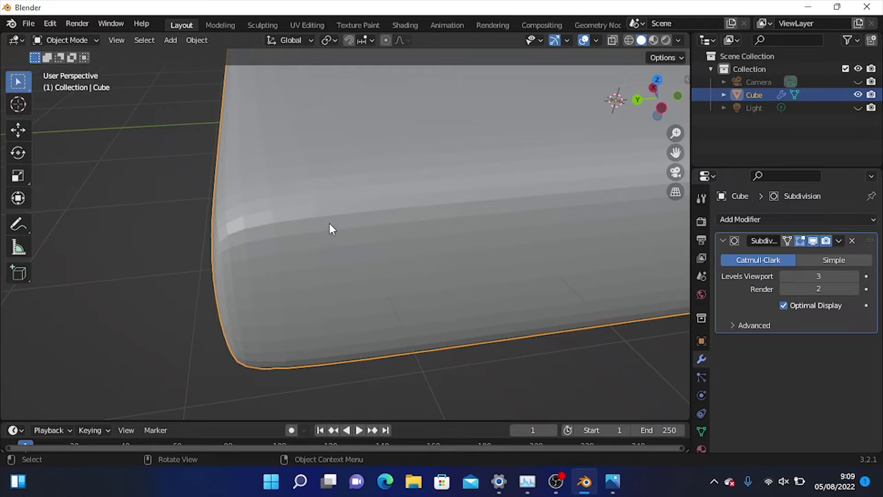
Apply Shade Smooth to the slab and inspect its rounded corner up close
{"action": "right_click", "coordinate": [330, 228]}
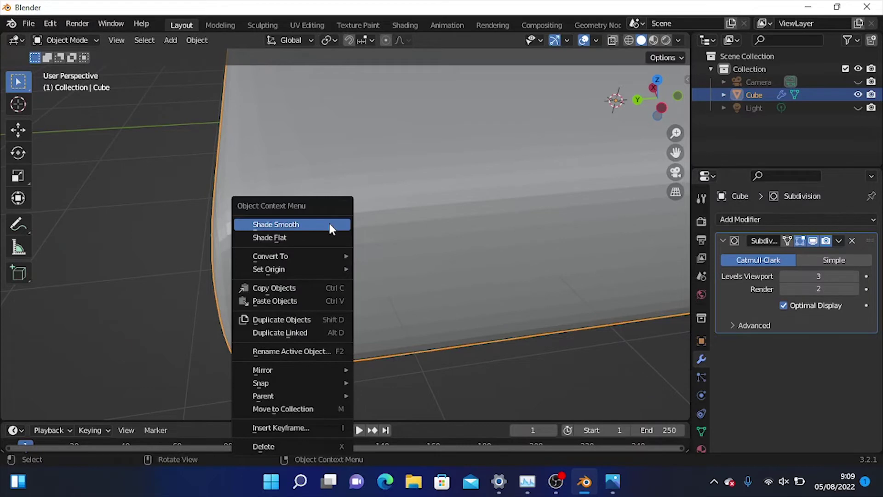
{"action": "left_click", "coordinate": [329, 225]}
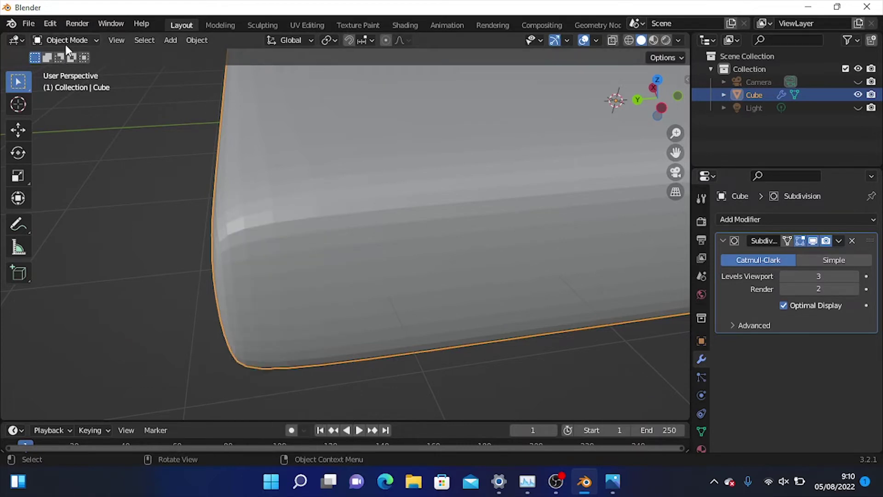
{"action": "scroll", "coordinate": [322, 205], "scroll_direction": "down", "scroll_amount": 3}
{"action": "right_click", "coordinate": [316, 197]}
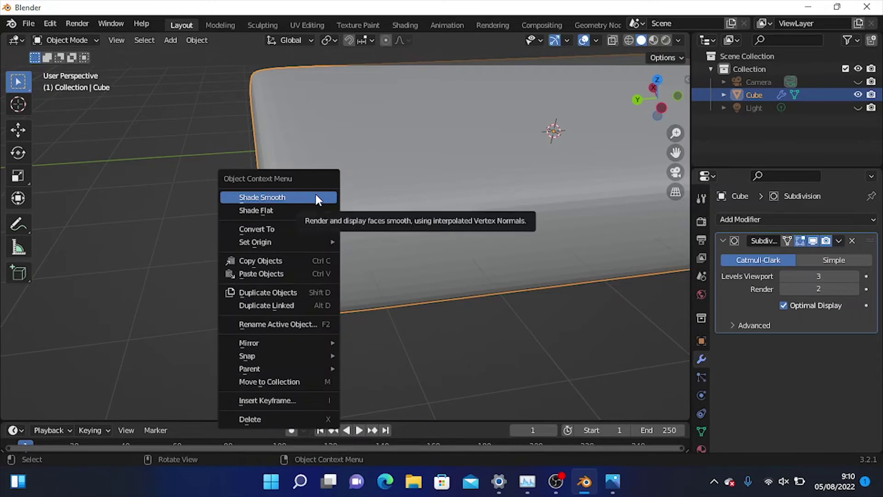
{"action": "left_click", "coordinate": [316, 196]}
{"action": "scroll", "coordinate": [335, 235], "scroll_direction": "up", "scroll_amount": 3}
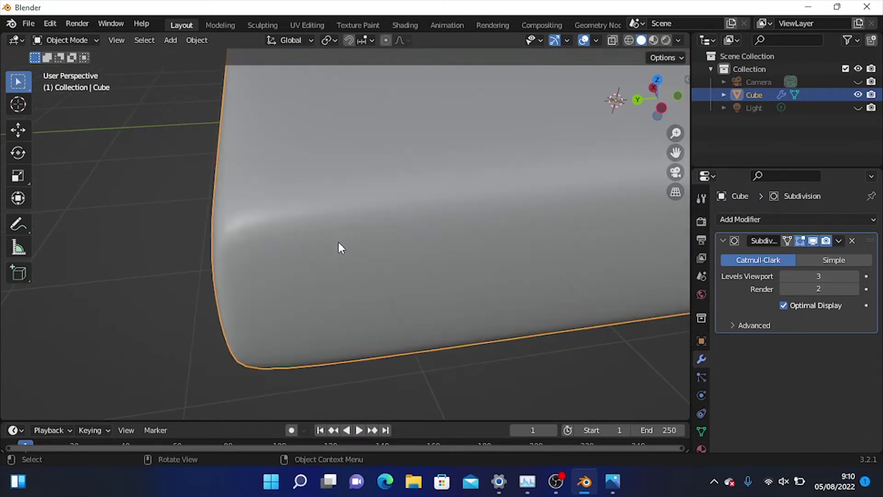
{"action": "scroll", "coordinate": [338, 242], "scroll_direction": "up", "scroll_amount": 1}
{"action": "middle_click_drag", "start_coordinate": [339, 246], "coordinate": [378, 243]}
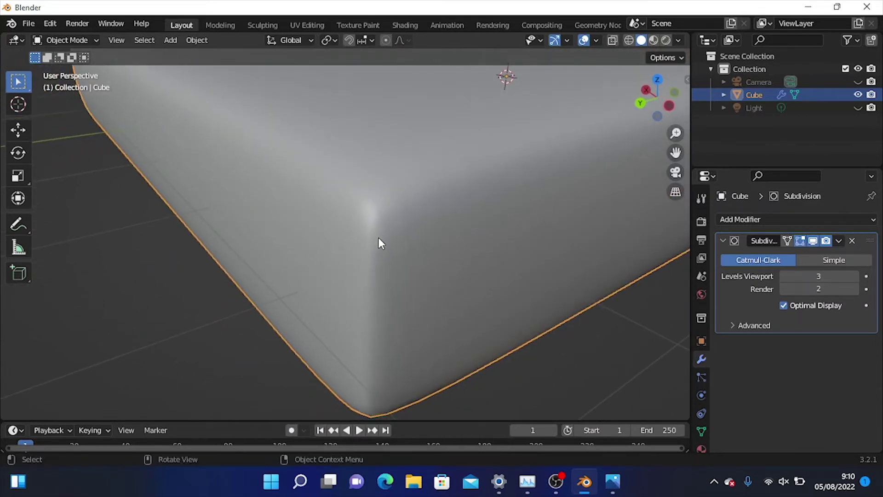
{"action": "scroll", "coordinate": [374, 238], "scroll_direction": "down", "scroll_amount": 5}
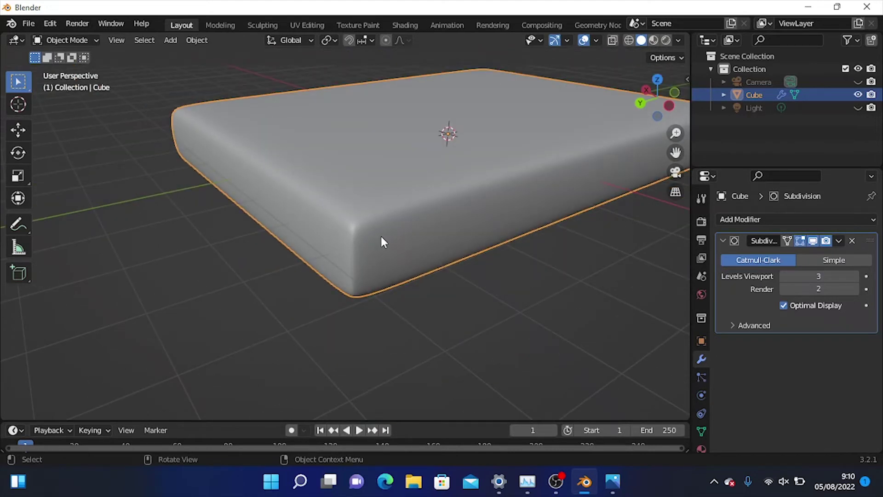
Switch the slab to Shade Flat for comparison and restore Shade Smooth
{"action": "right_click", "coordinate": [347, 150]}
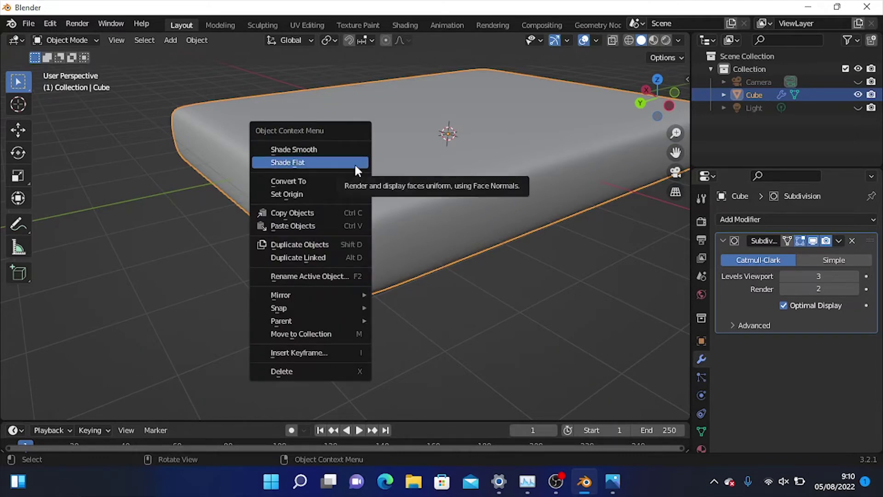
{"action": "left_click", "coordinate": [355, 167]}
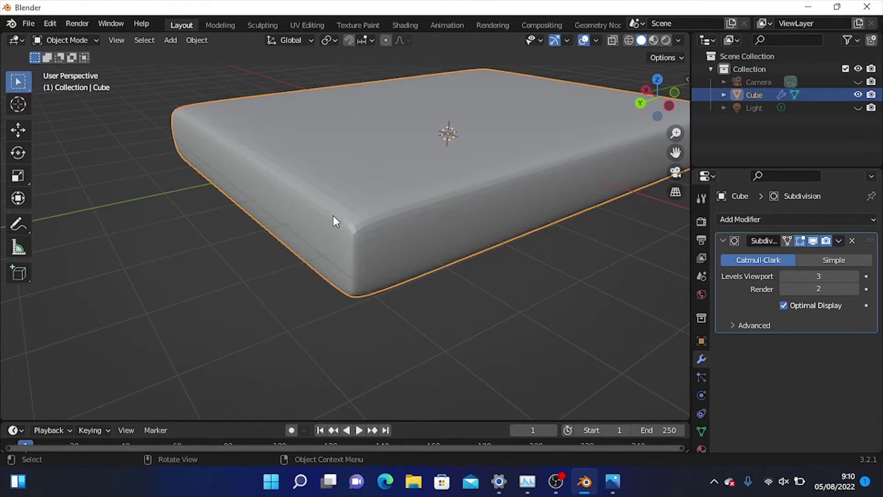
{"action": "scroll", "coordinate": [329, 215], "scroll_direction": "up", "scroll_amount": 1}
{"action": "right_click", "coordinate": [329, 215]}
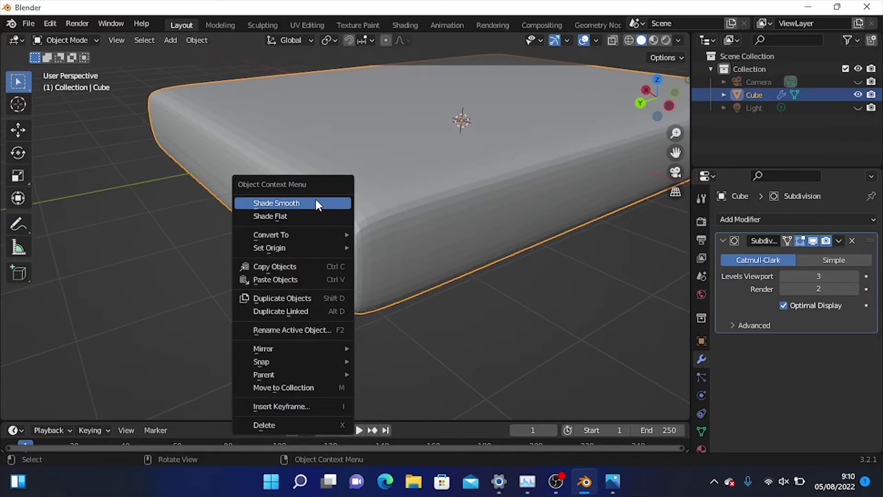
{"action": "left_click", "coordinate": [315, 200]}
In the right orthographic view, move the slab up about 0.679 m along Z so its underside rests on the ground line
{"action": "middle_click_drag", "start_coordinate": [500, 373], "coordinate": [427, 376]}
{"action": "scroll", "coordinate": [453, 329], "scroll_direction": "down", "scroll_amount": 7}
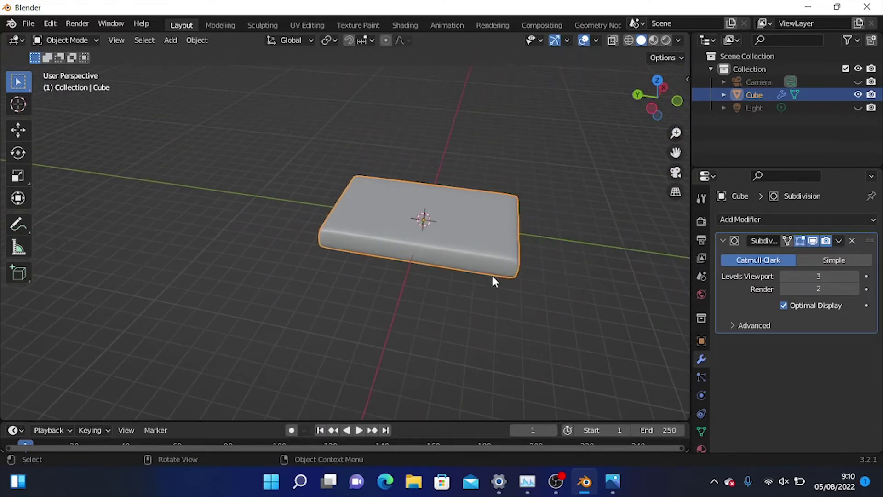
{"action": "middle_click_drag", "start_coordinate": [472, 249], "coordinate": [534, 241]}
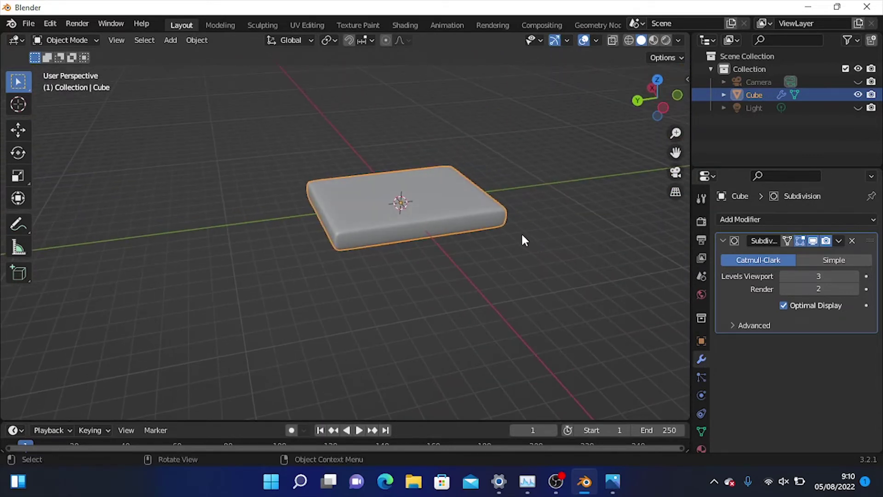
{"action": "scroll", "coordinate": [463, 258], "scroll_direction": "up", "scroll_amount": 2}
{"action": "middle_click_drag", "start_coordinate": [419, 218], "coordinate": [410, 189]}
{"action": "key", "text": "grave"}
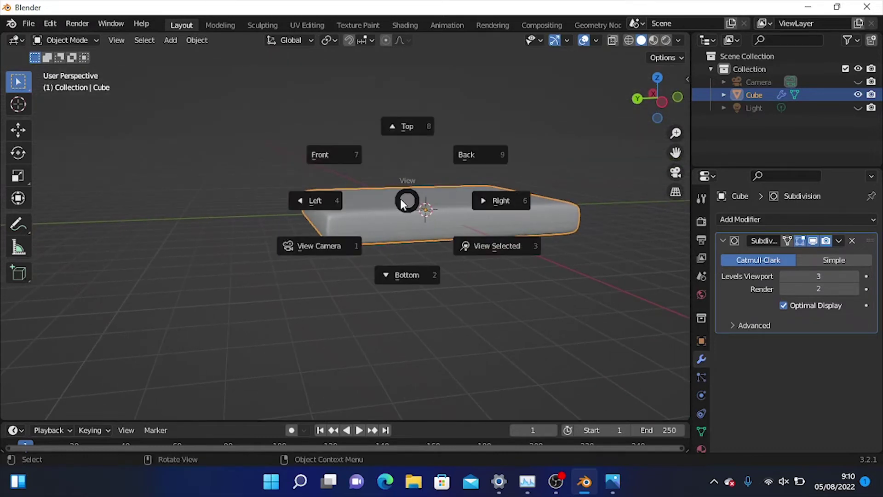
{"action": "left_click", "coordinate": [495, 189]}
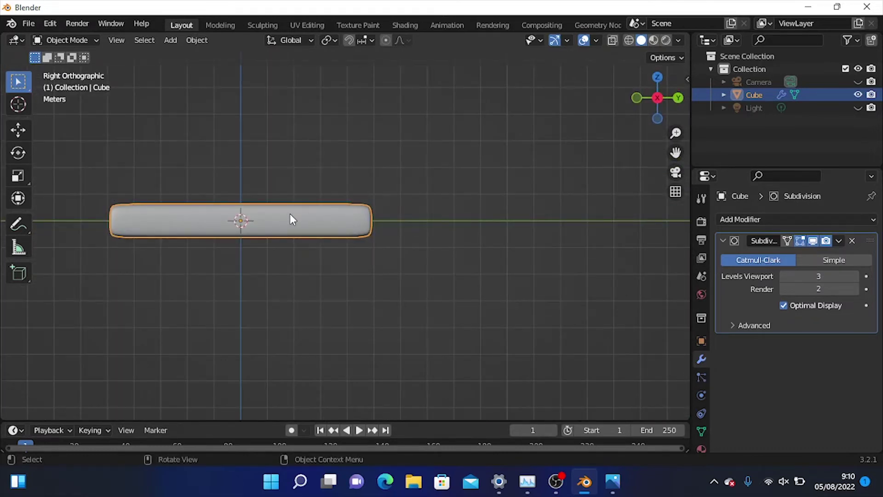
{"action": "key", "text": "g"}
{"action": "key", "text": "z"}
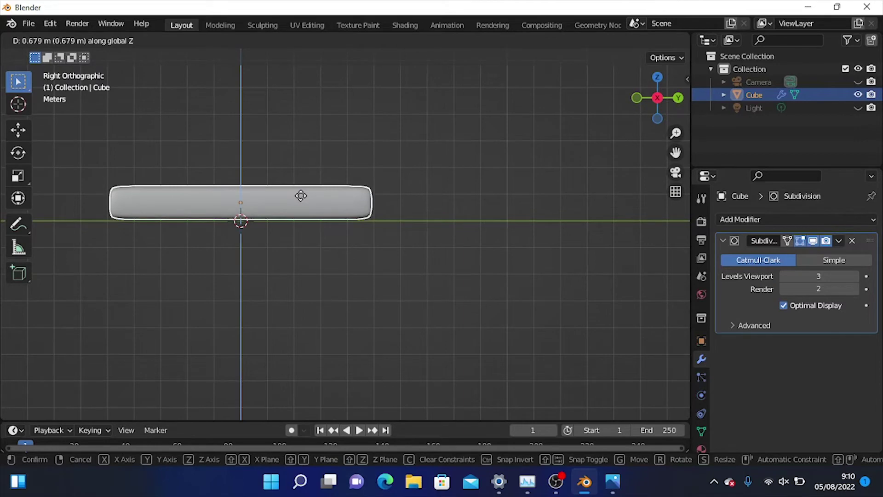
{"action": "left_click", "coordinate": [300, 195]}
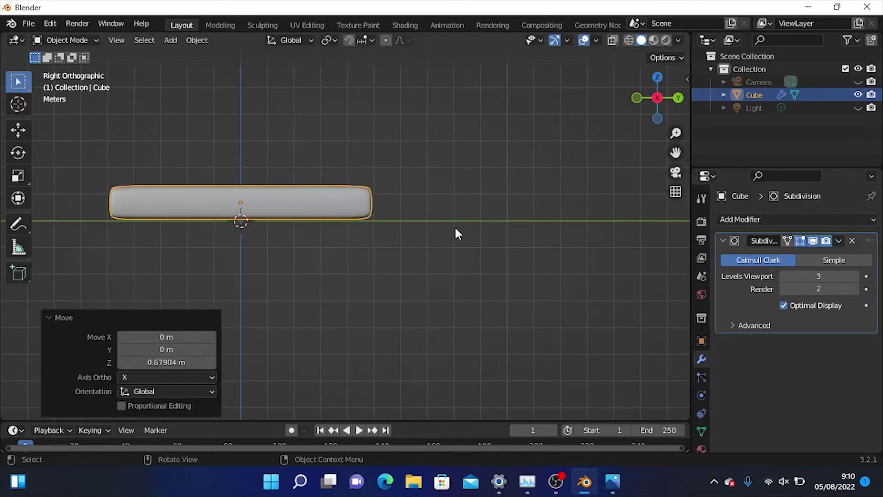
Activate the Move tool and deselect the slab, finishing in the right orthographic view
{"action": "middle_click_drag", "start_coordinate": [445, 226], "coordinate": [203, 257]}
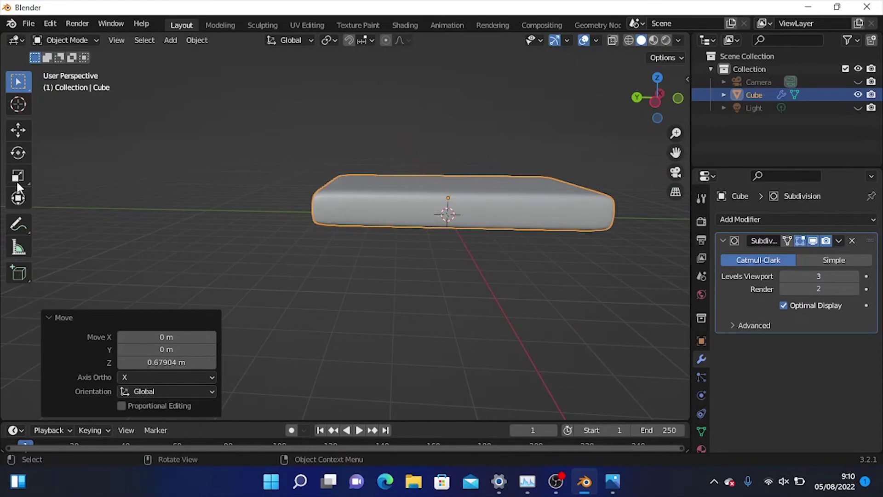
{"action": "left_click", "coordinate": [18, 129]}
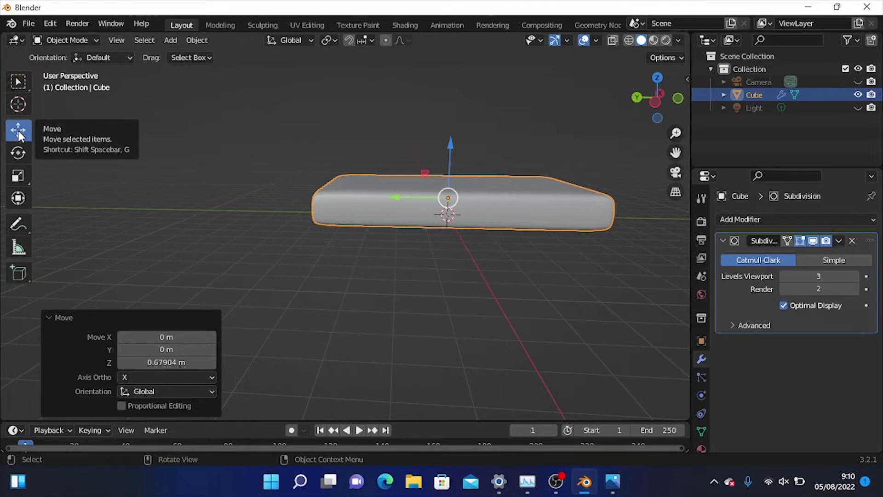
{"action": "left_click", "coordinate": [201, 175]}
{"action": "middle_click_drag", "start_coordinate": [343, 222], "coordinate": [390, 218]}
{"action": "key", "text": "grave"}
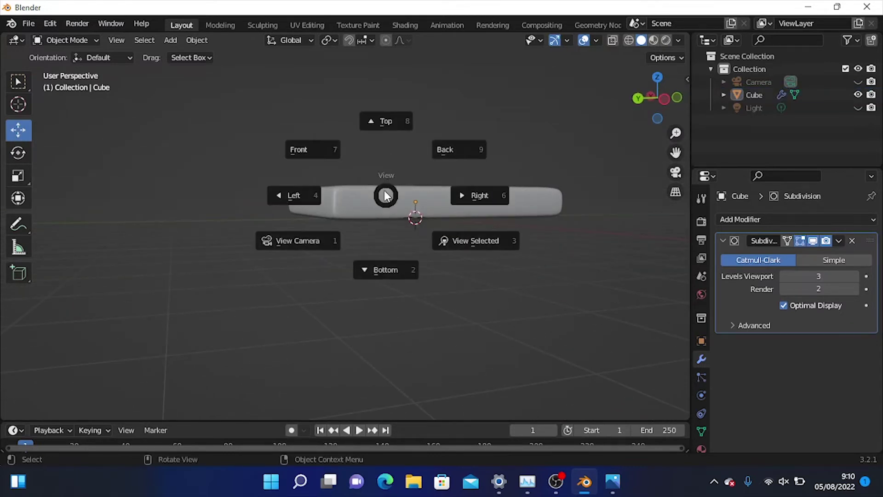
{"action": "left_click", "coordinate": [476, 198]}
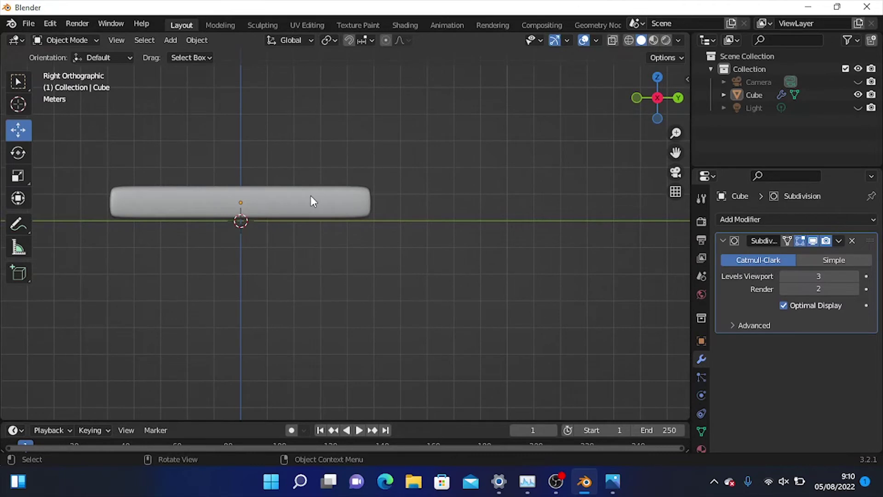
{"action": "scroll", "coordinate": [346, 203], "scroll_direction": "up", "scroll_amount": 1}
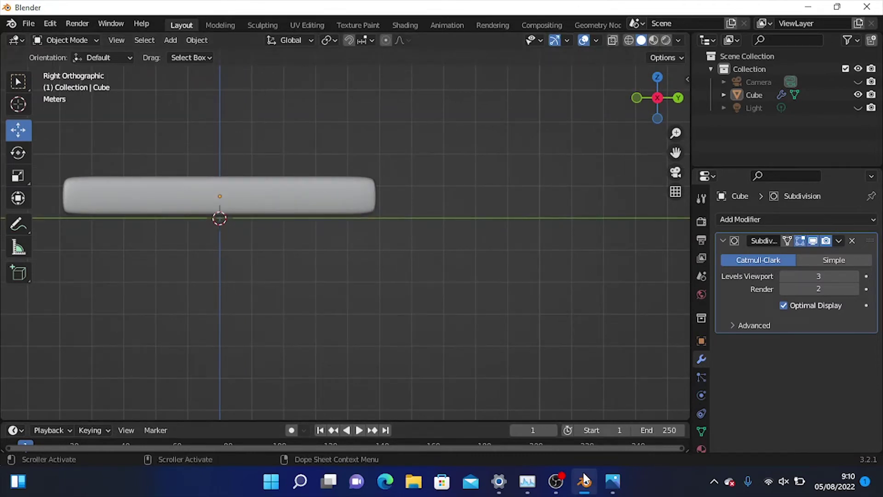
Switch to the image viewer with reference 01.png and examine the bed's lower edge and the lit gap beneath it
{"action": "mouse_move", "coordinate": [584, 481]}
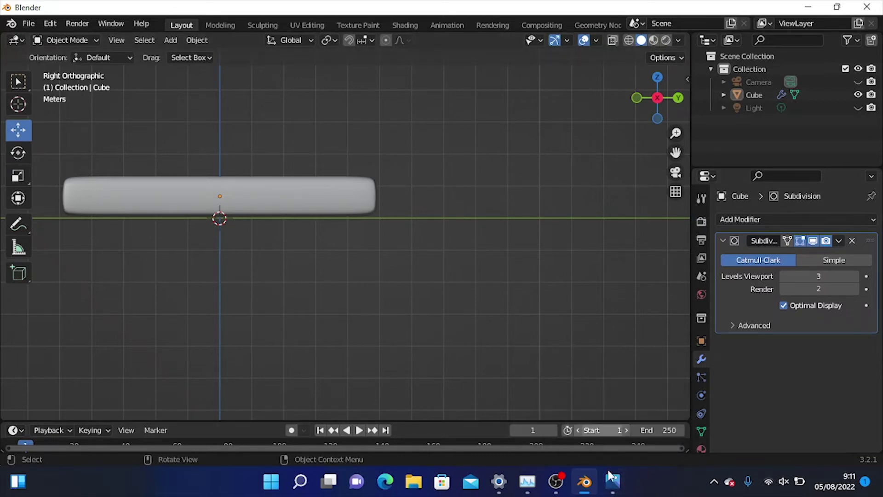
{"action": "left_click", "coordinate": [612, 481]}
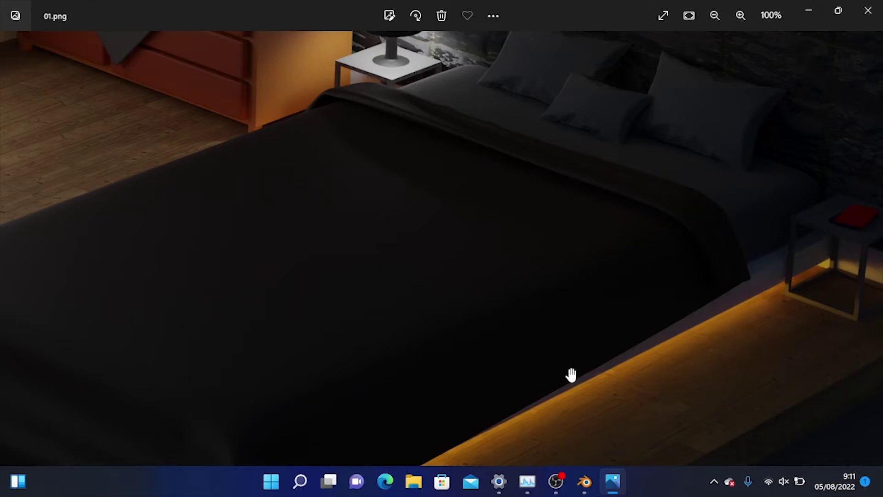
{"action": "left_click_drag", "start_coordinate": [556, 356], "coordinate": [566, 164]}
{"action": "scroll", "coordinate": [517, 272], "scroll_direction": "down", "scroll_amount": 1}
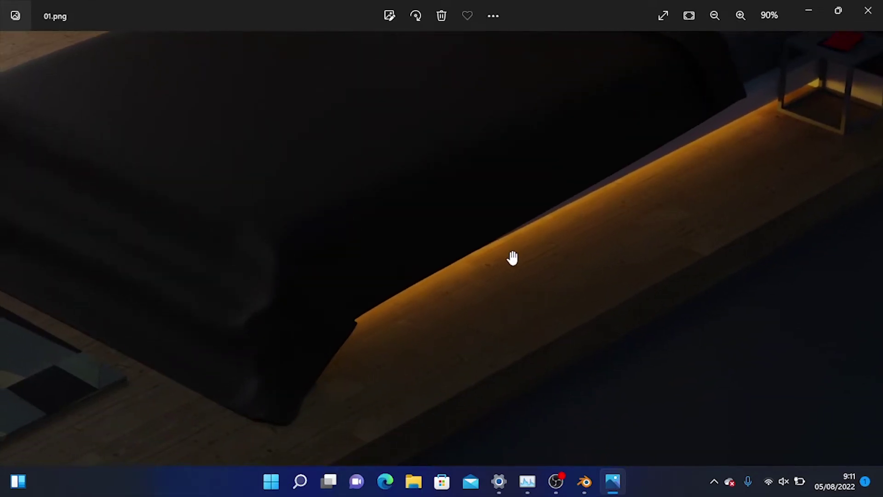
Return from the reference image to Blender and duplicate the mattress slab, moving the copy down 1.1492 m along Z
{"action": "left_click_drag", "start_coordinate": [813, 173], "coordinate": [708, 274]}
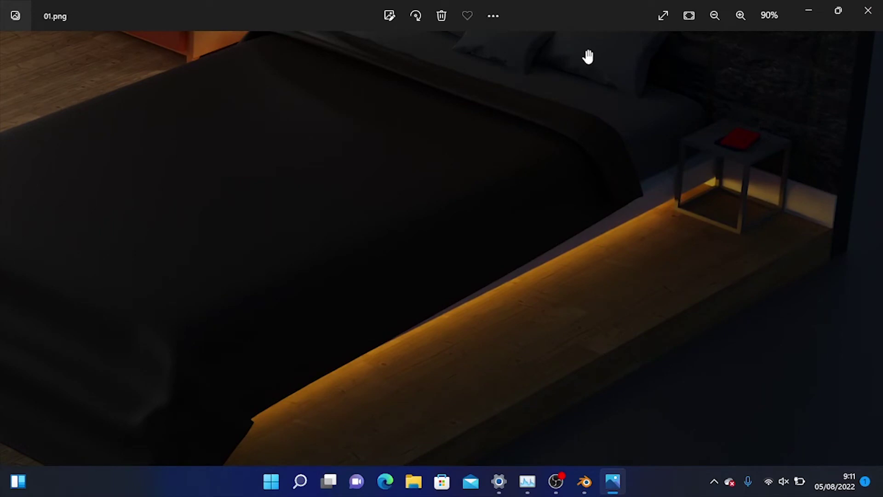
{"action": "left_click", "coordinate": [823, 6]}
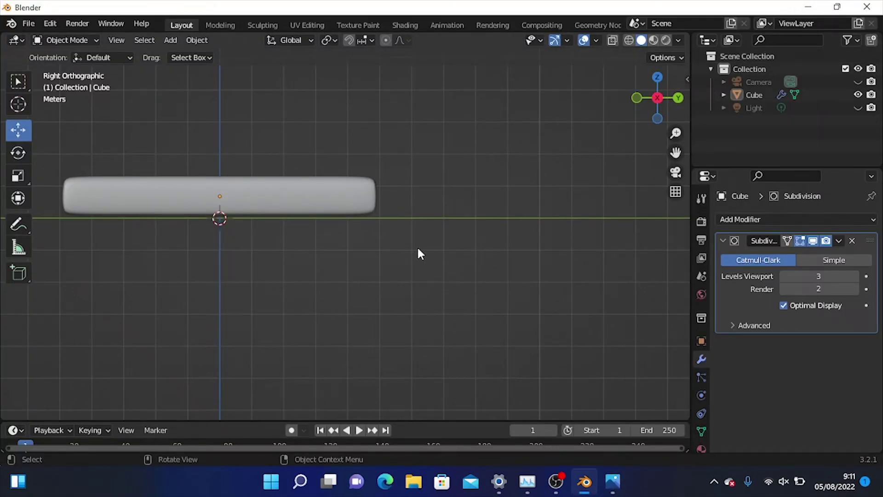
{"action": "middle_click_drag", "start_coordinate": [391, 276], "coordinate": [320, 254]}
{"action": "left_click", "coordinate": [338, 221]}
{"action": "middle_click_drag", "start_coordinate": [368, 205], "coordinate": [317, 213]}
{"action": "right_click", "coordinate": [318, 213]}
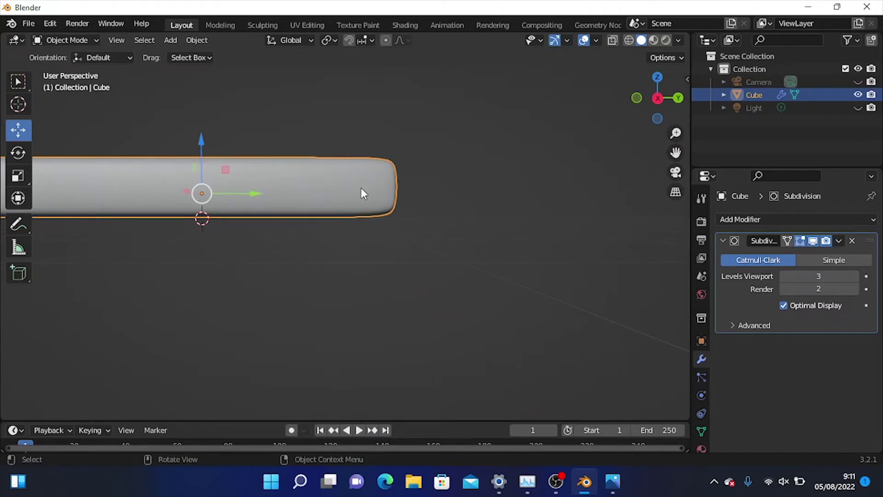
{"action": "right_click", "coordinate": [348, 188]}
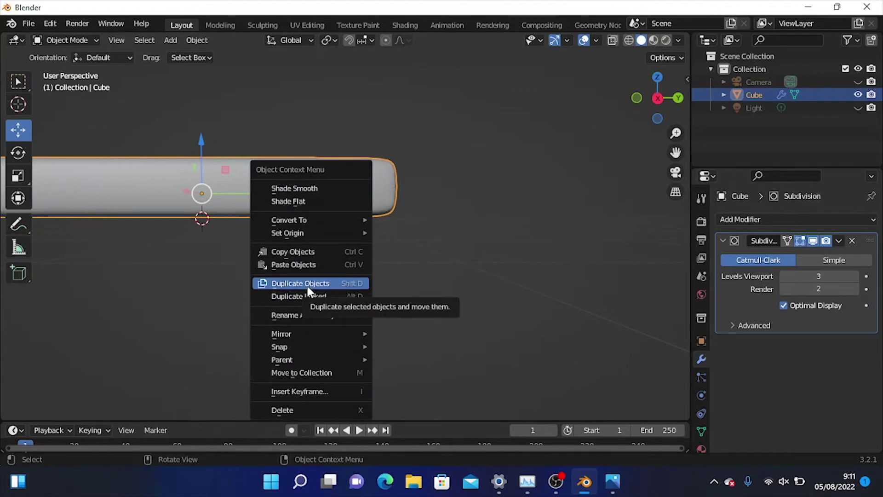
{"action": "left_click", "coordinate": [275, 283]}
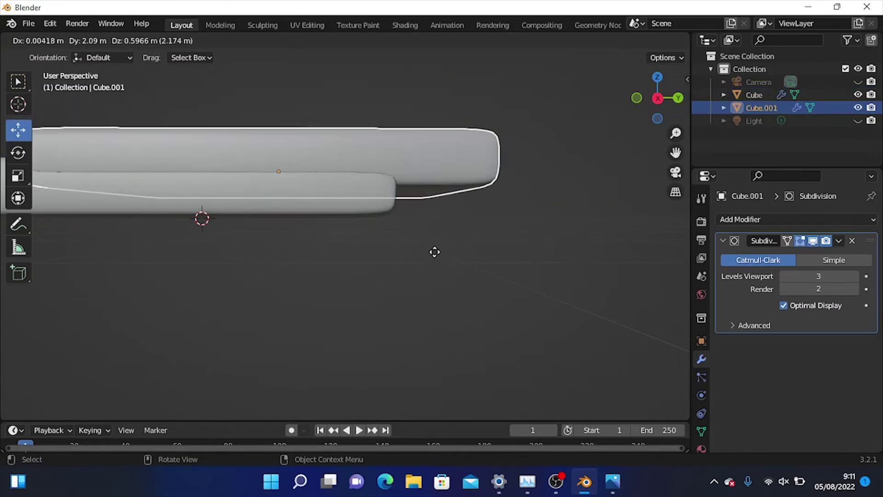
{"action": "key", "text": "z"}
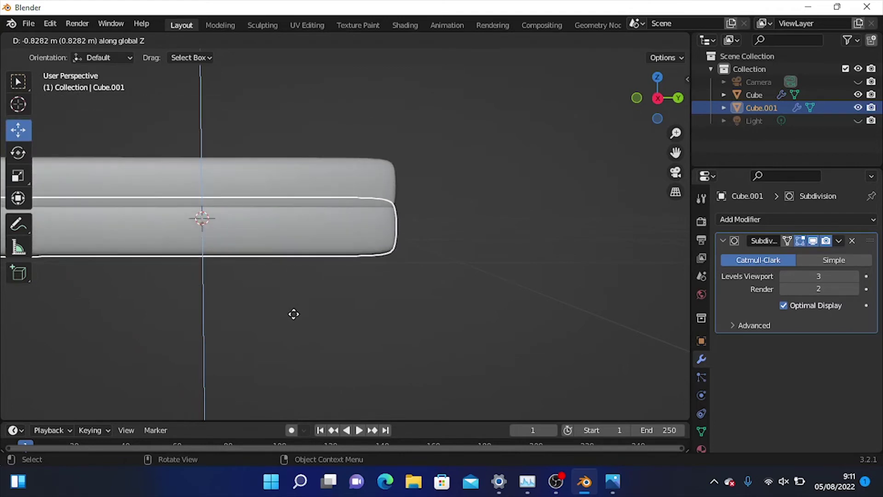
{"action": "left_click", "coordinate": [294, 324]}
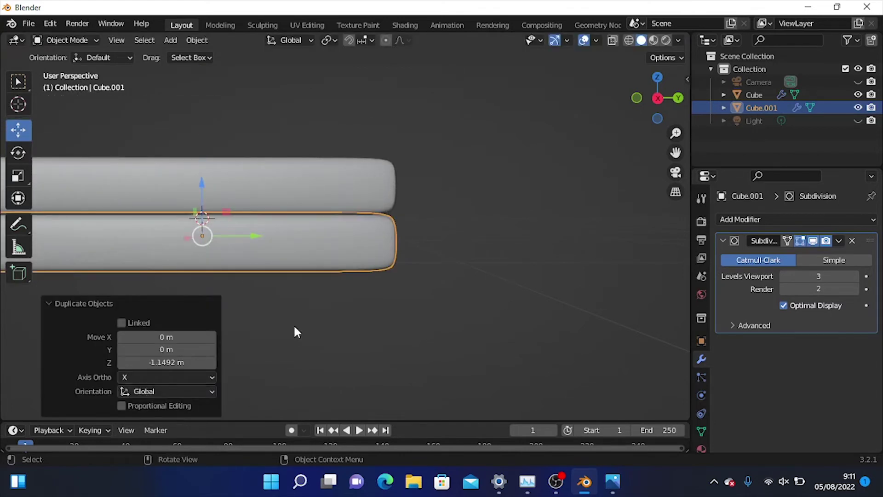
Remove the Subdivision modifier from the lower slab copy and try to shade it flat
{"action": "middle_click_drag", "start_coordinate": [304, 321], "coordinate": [305, 343]}
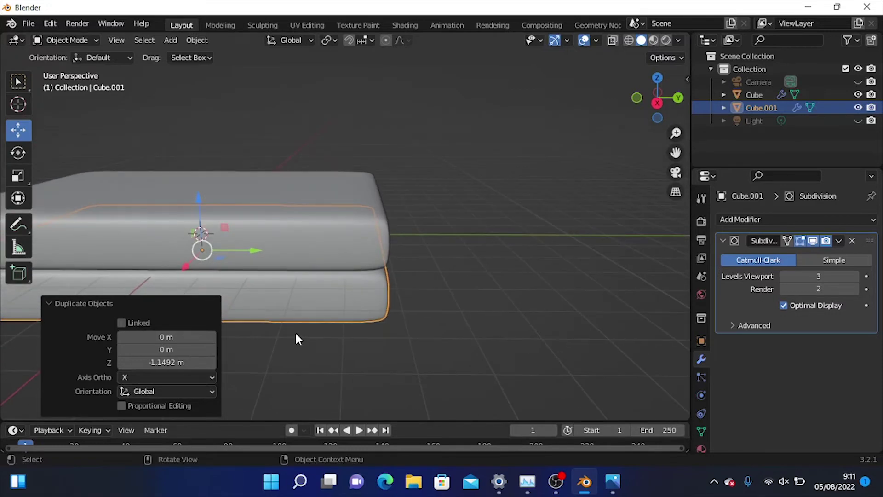
{"action": "middle_click_drag", "start_coordinate": [316, 298], "coordinate": [200, 292]}
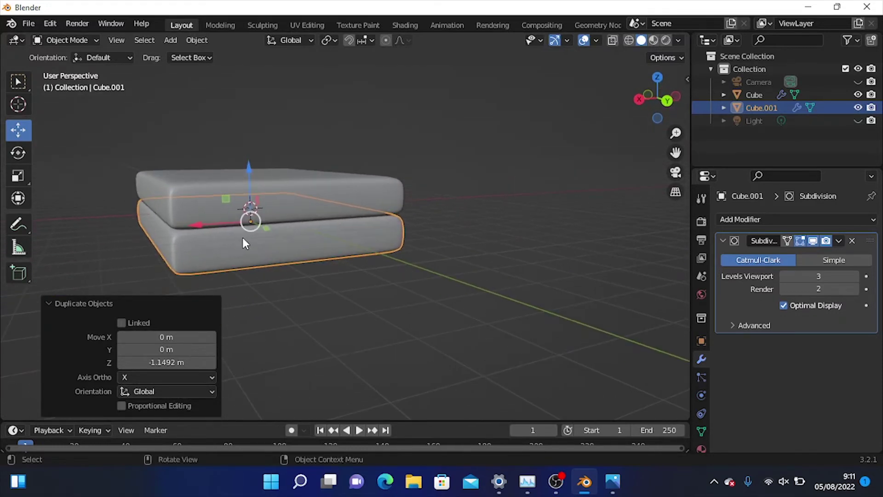
{"action": "middle_click_drag", "start_coordinate": [252, 241], "coordinate": [354, 238]}
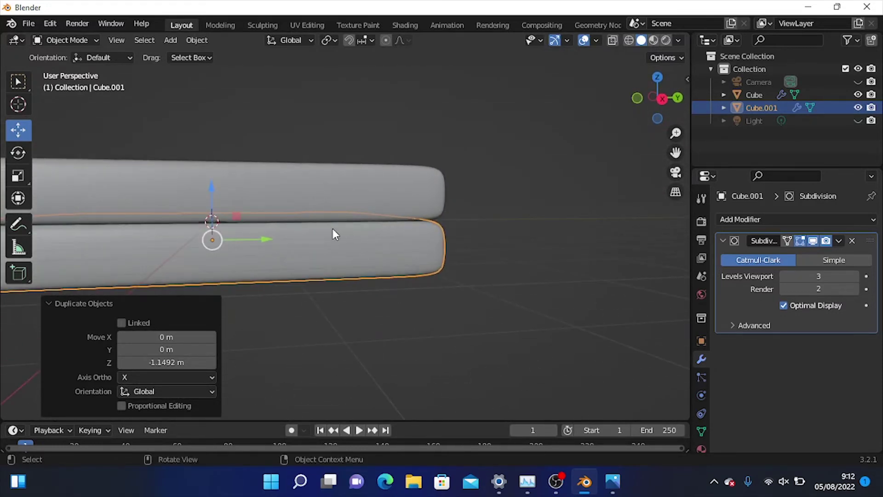
{"action": "left_click", "coordinate": [322, 202]}
{"action": "left_click", "coordinate": [420, 259]}
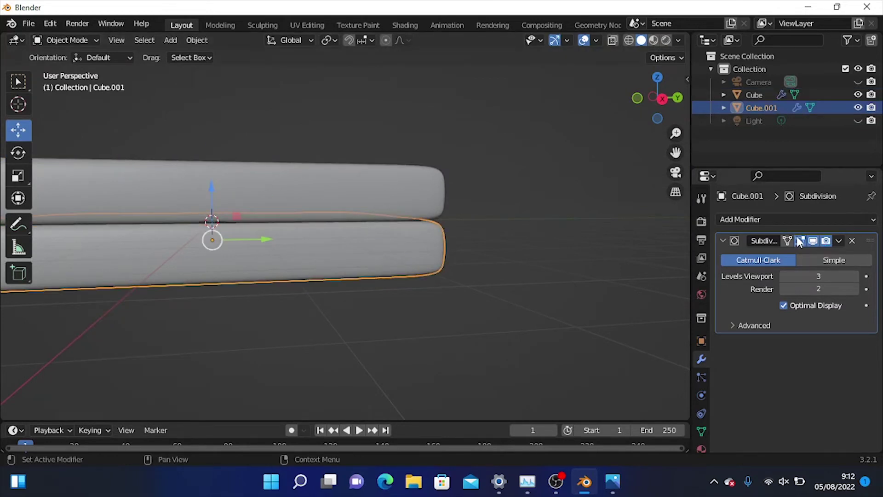
{"action": "left_click", "coordinate": [851, 240]}
{"action": "middle_click_drag", "start_coordinate": [653, 244], "coordinate": [316, 261]}
{"action": "right_click", "coordinate": [311, 261]}
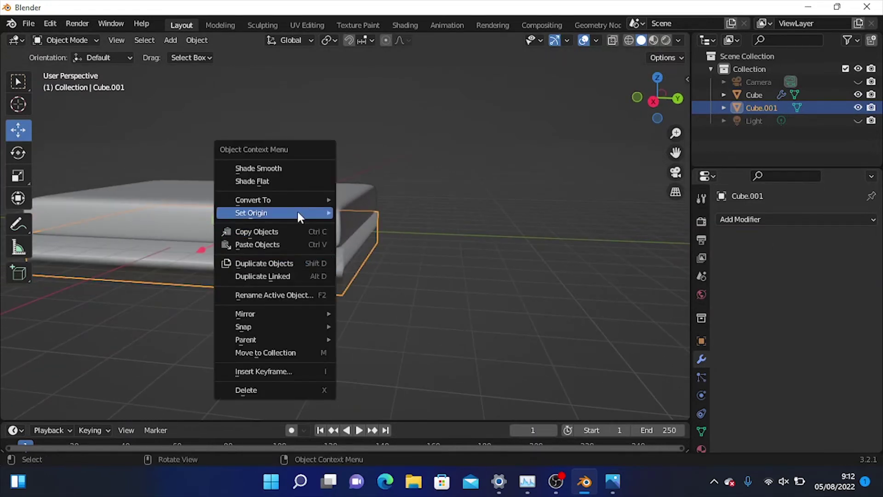
{"action": "mouse_move", "coordinate": [328, 205]}
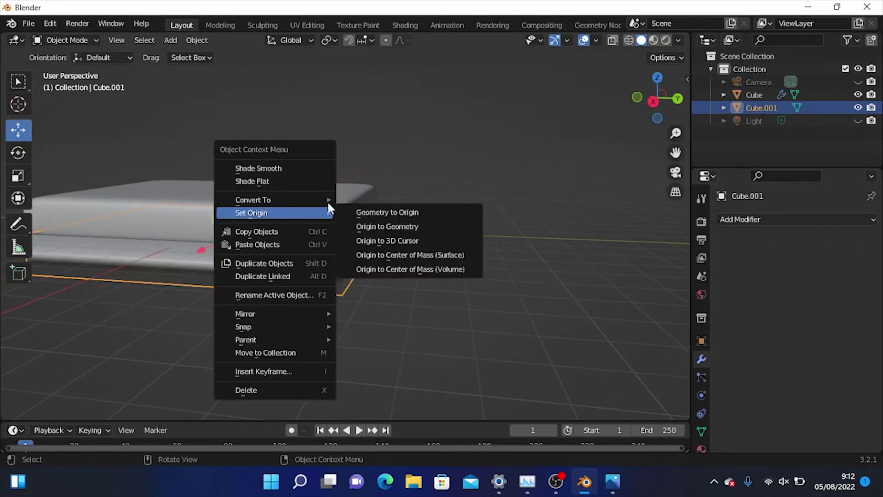
{"action": "left_click", "coordinate": [296, 181]}
Try adding one loop cut around the lower slab near its bottom edge, with a slide factor of 0.873
{"action": "middle_click_drag", "start_coordinate": [467, 189], "coordinate": [517, 162]}
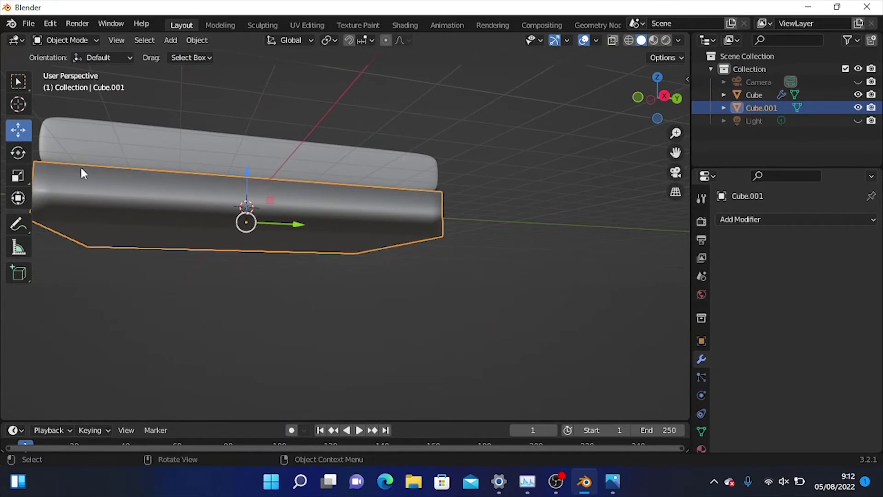
{"action": "scroll", "coordinate": [82, 169], "scroll_direction": "up", "scroll_amount": 1}
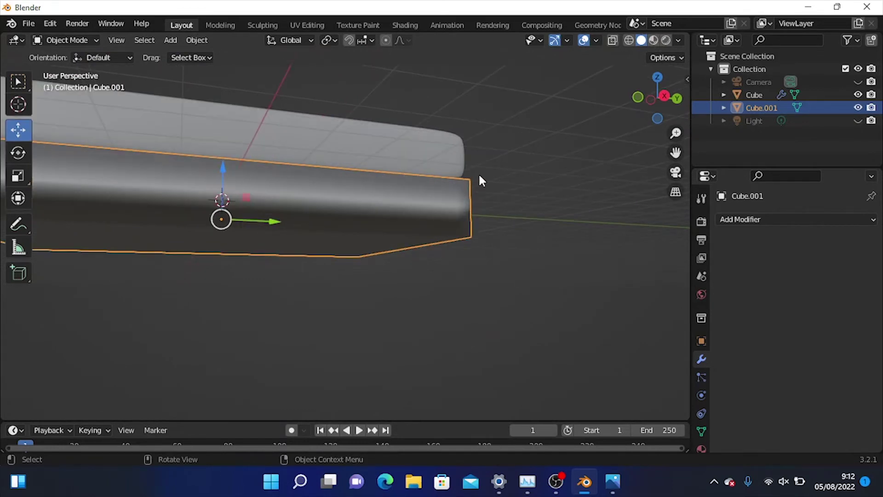
{"action": "scroll", "coordinate": [481, 181], "scroll_direction": "up", "scroll_amount": 1}
{"action": "scroll", "coordinate": [546, 141], "scroll_direction": "up", "scroll_amount": 1}
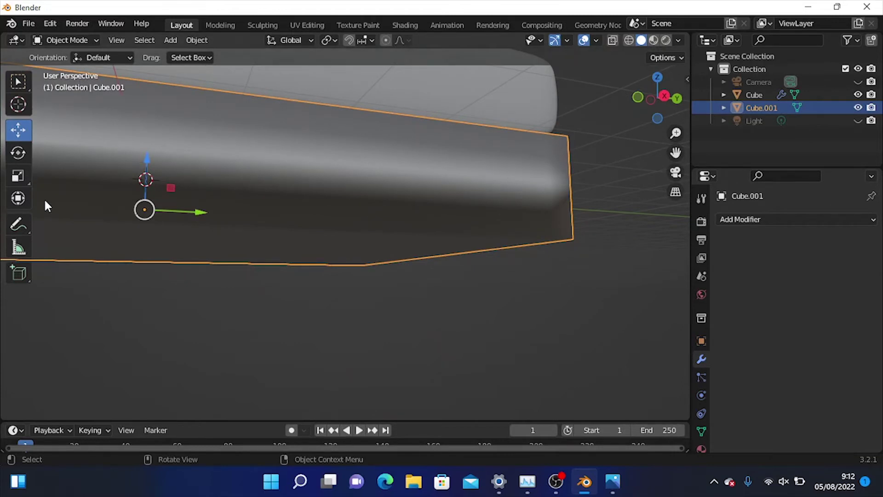
{"action": "key", "text": "Tab"}
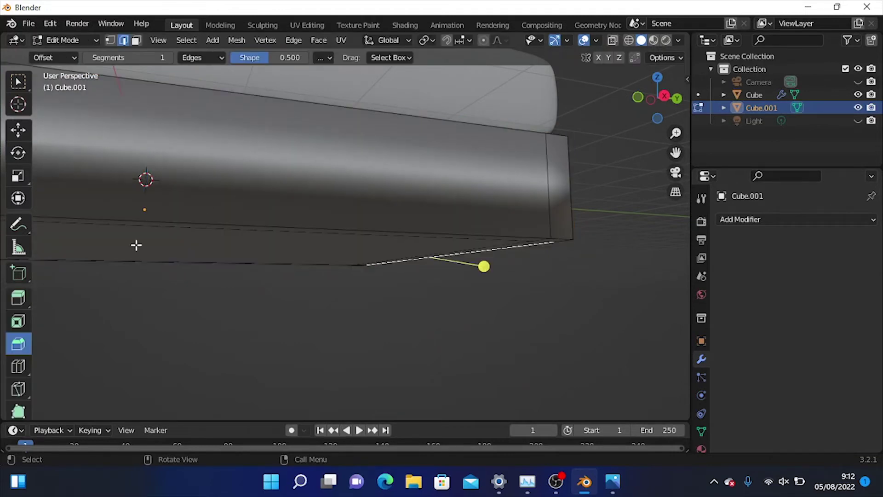
{"action": "left_click", "coordinate": [17, 364]}
{"action": "left_click_drag", "start_coordinate": [563, 181], "coordinate": [571, 211]}
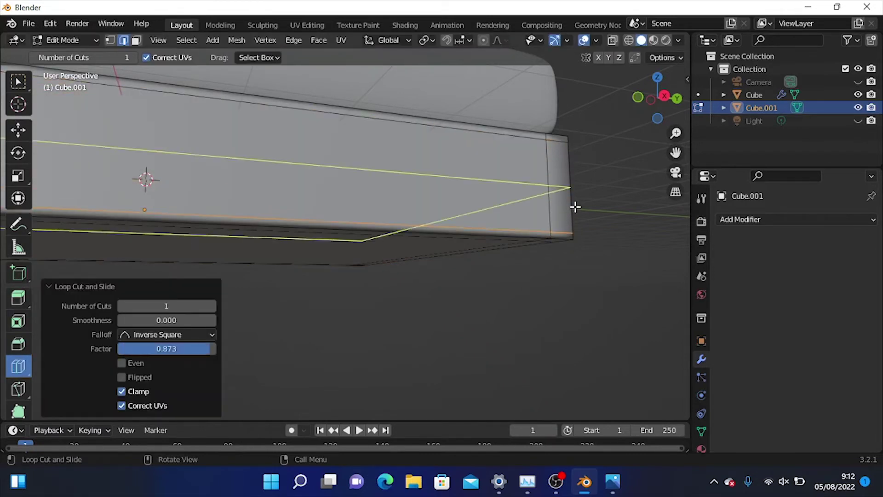
{"action": "key", "text": "Tab"}
{"action": "middle_click_drag", "start_coordinate": [616, 208], "coordinate": [518, 229]}
{"action": "key", "text": "Tab"}
{"action": "key", "text": "Tab"}
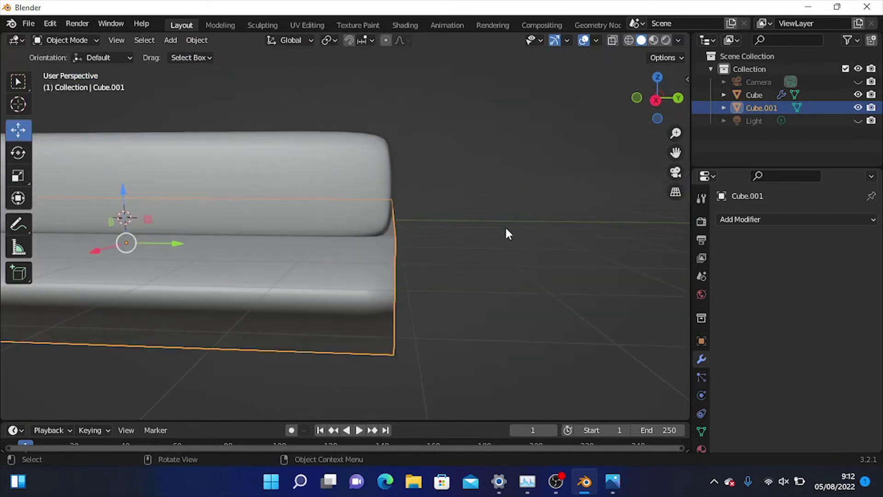
Shade the lower slab flat and thin it by scaling to 0.292 along Z
{"action": "right_click", "coordinate": [350, 290]}
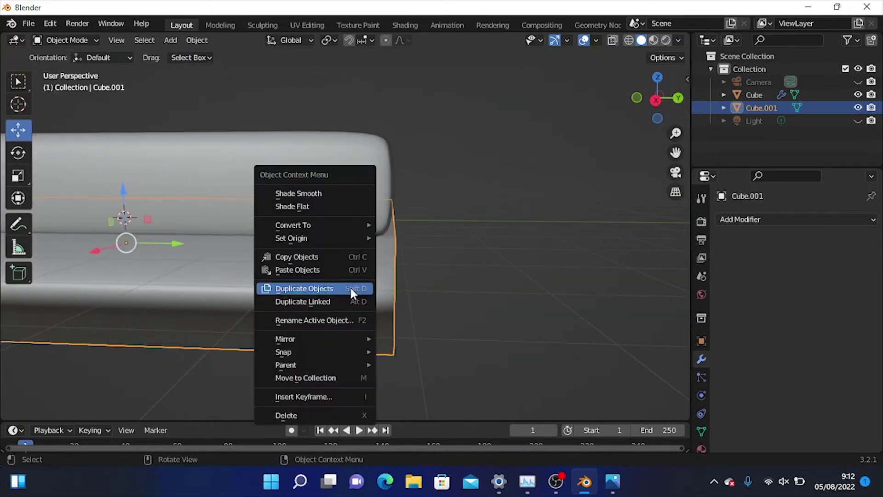
{"action": "left_click", "coordinate": [324, 205]}
{"action": "middle_click_drag", "start_coordinate": [441, 226], "coordinate": [313, 260]}
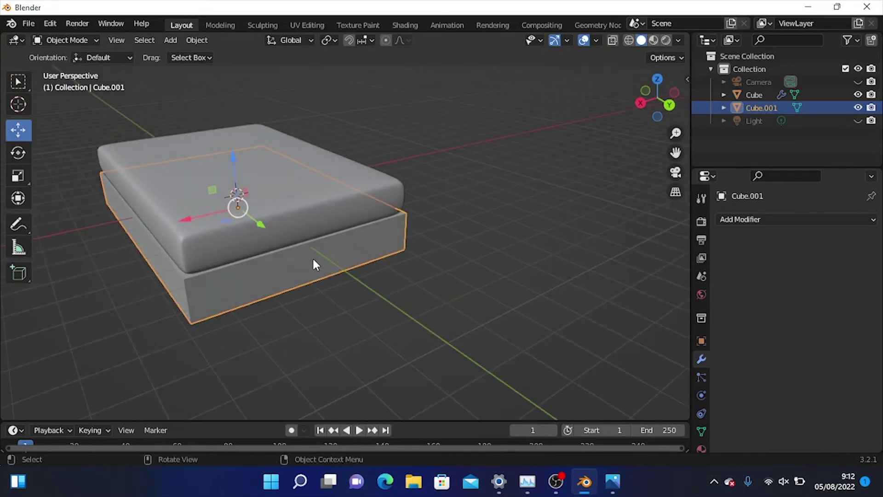
{"action": "key", "text": "s"}
{"action": "key", "text": "z"}
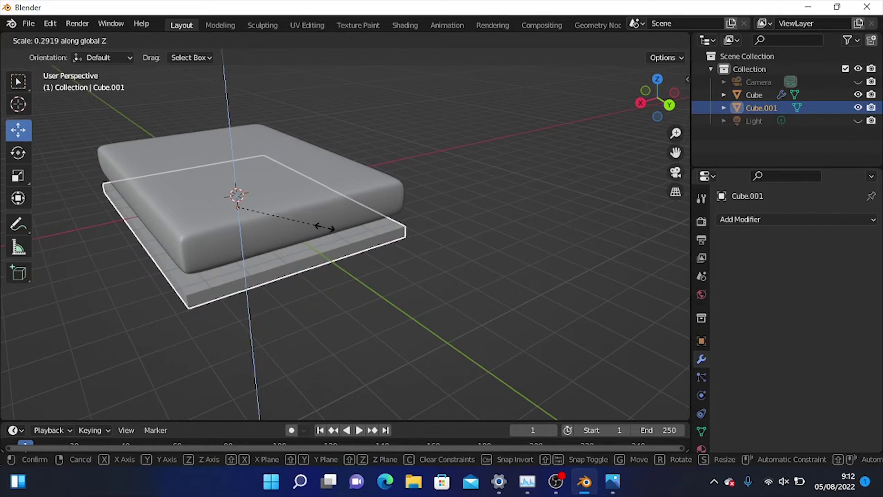
{"action": "left_click", "coordinate": [326, 231]}
Check the bed base in reference 01.png, and in top view scale Blender's thin lower slab uniformly by about 1.1
{"action": "left_click", "coordinate": [612, 481]}
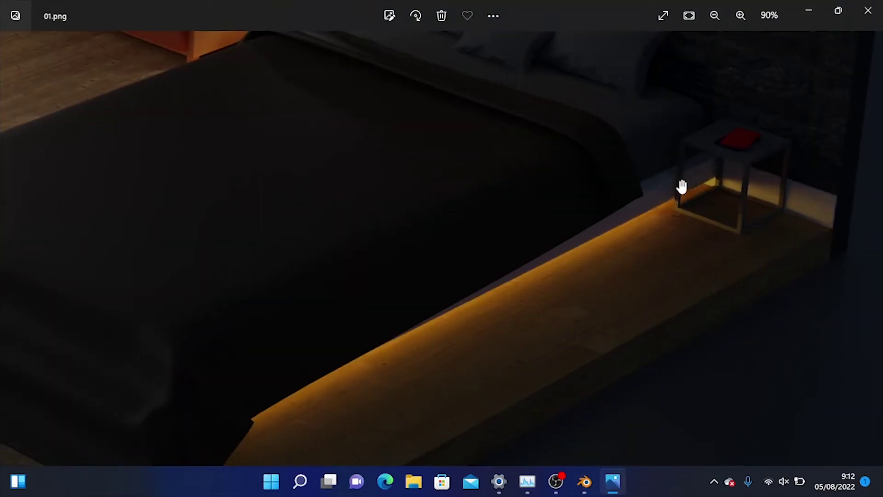
{"action": "left_click", "coordinate": [807, 11]}
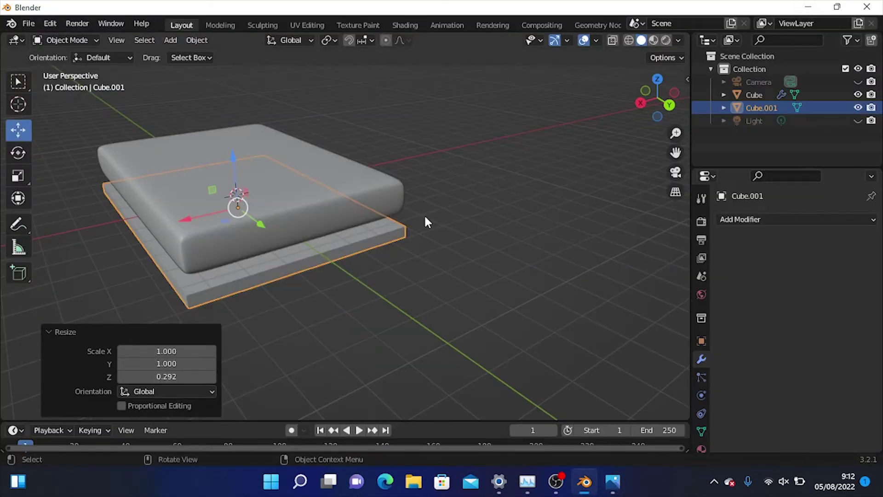
{"action": "left_click", "coordinate": [423, 214]}
{"action": "key", "text": "grave"}
{"action": "left_click", "coordinate": [430, 193]}
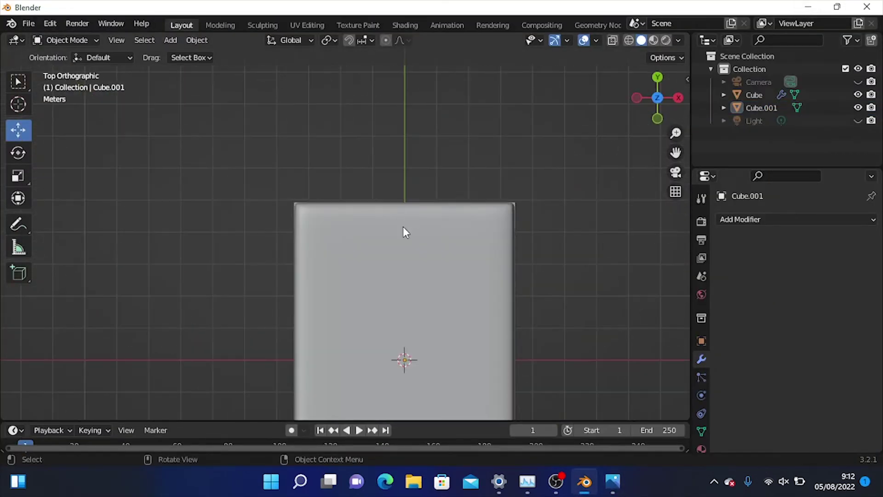
{"action": "left_click", "coordinate": [518, 203]}
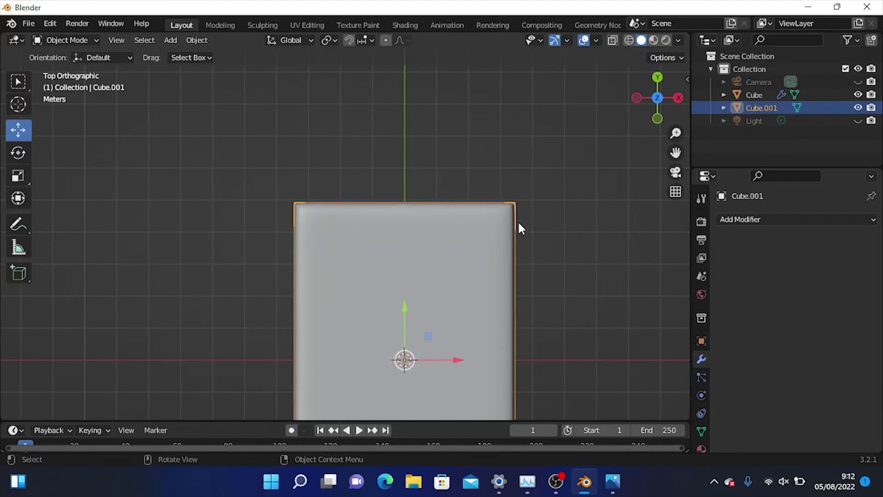
{"action": "key", "text": "s"}
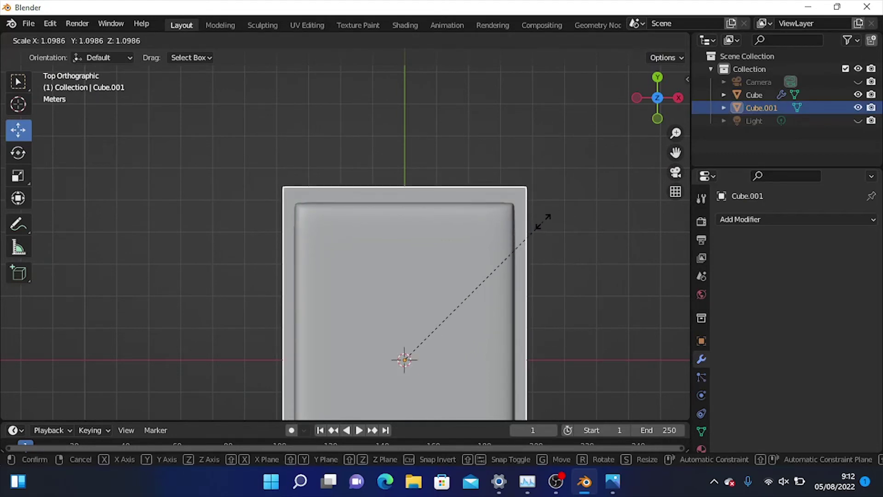
{"action": "left_click", "coordinate": [542, 219]}
In the right orthographic view, move the base slab up 0.33952 m along Z to sit directly beneath the mattress
{"action": "scroll", "coordinate": [542, 219], "scroll_direction": "down", "scroll_amount": 3}
{"action": "middle_click_drag", "start_coordinate": [542, 219], "coordinate": [505, 212]}
{"action": "left_click", "coordinate": [506, 211]}
{"action": "scroll", "coordinate": [470, 238], "scroll_direction": "up", "scroll_amount": 2}
{"action": "key", "text": "grave"}
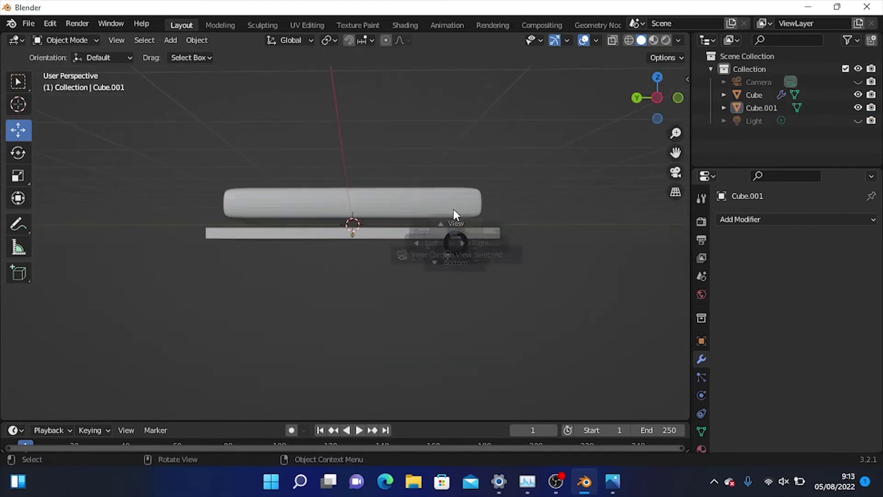
{"action": "left_click", "coordinate": [563, 204]}
{"action": "left_click", "coordinate": [439, 234]}
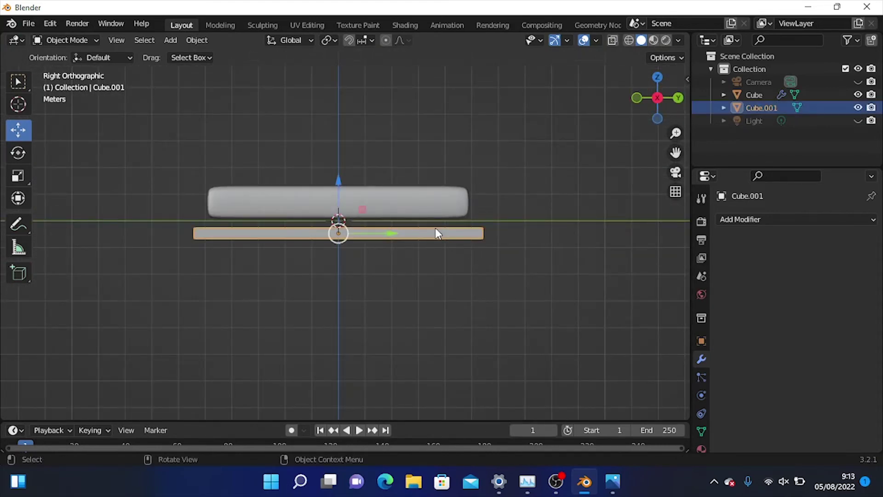
{"action": "key", "text": "g"}
{"action": "key", "text": "z"}
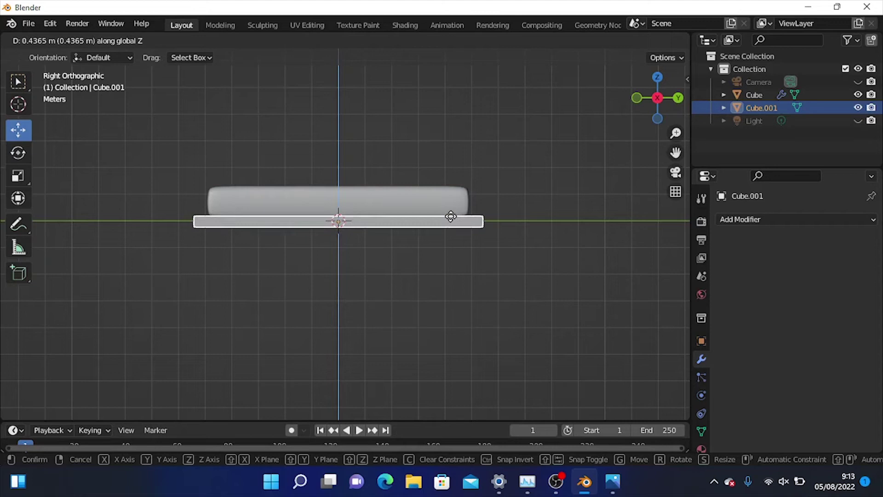
{"action": "left_click", "coordinate": [450, 219]}
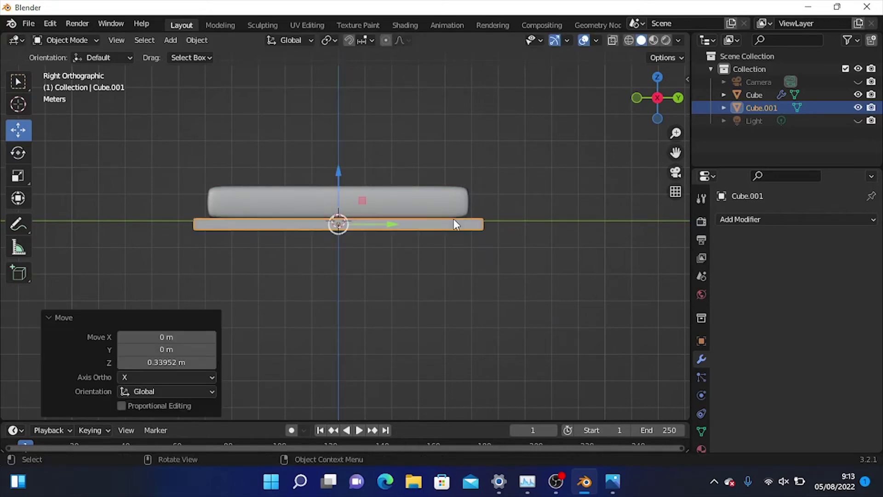
Thin the mattress by scaling it to 0.753 along Z, and lower it about 0.14 m onto the base slab
{"action": "left_click", "coordinate": [441, 206]}
{"action": "scroll", "coordinate": [522, 216], "scroll_direction": "up", "scroll_amount": 4}
{"action": "key", "text": "s"}
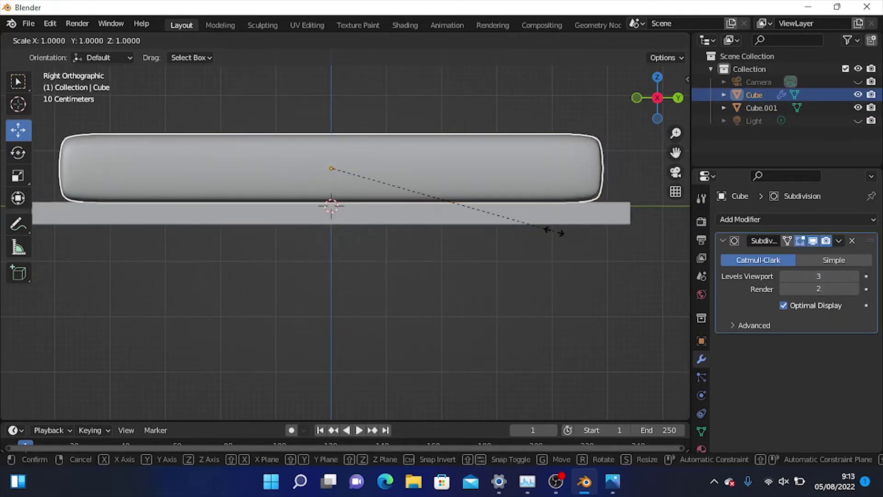
{"action": "key", "text": "z"}
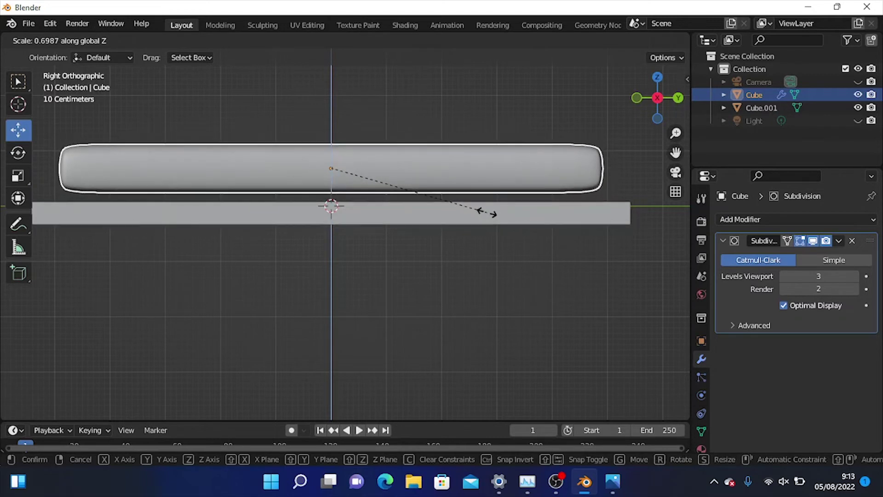
{"action": "left_click", "coordinate": [499, 215]}
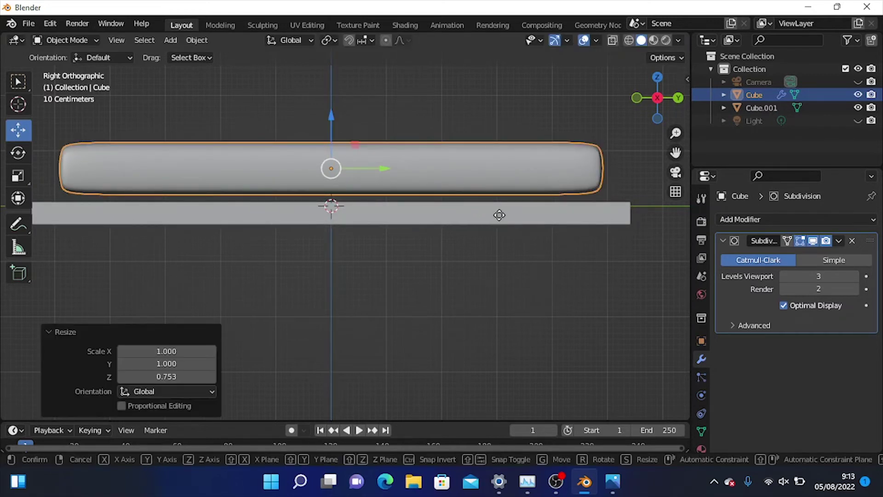
{"action": "key", "text": "g"}
{"action": "key", "text": "z"}
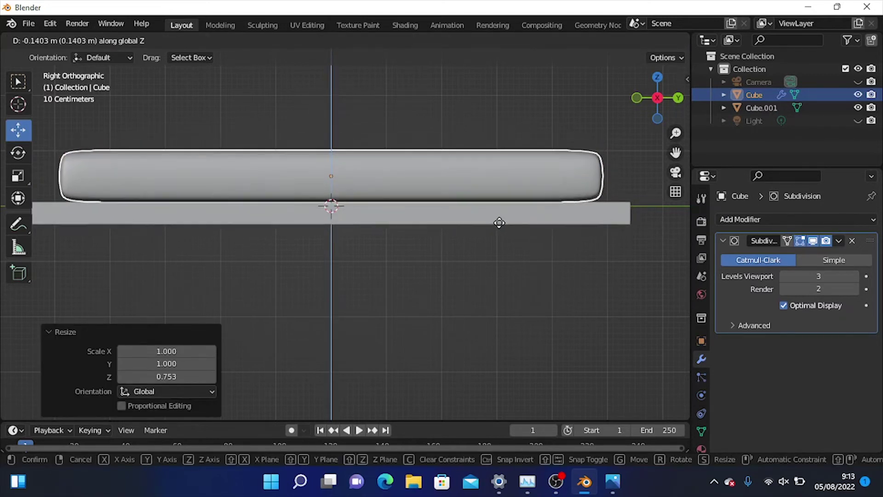
{"action": "left_click", "coordinate": [499, 225]}
{"action": "left_click", "coordinate": [499, 223]}
Check the lower edge and underside of the bed in reference image 01.png, and return to Blender
{"action": "middle_click_drag", "start_coordinate": [499, 223], "coordinate": [389, 325]}
{"action": "middle_click_drag", "start_coordinate": [514, 275], "coordinate": [567, 209]}
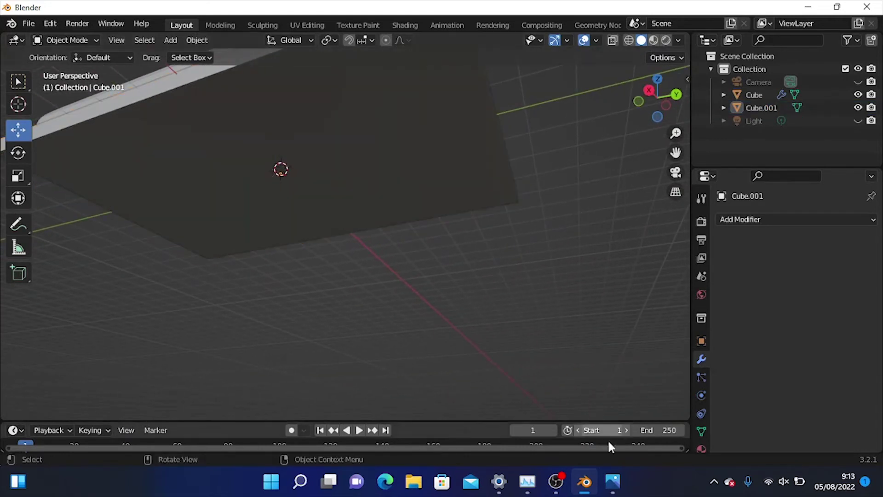
{"action": "left_click", "coordinate": [612, 481]}
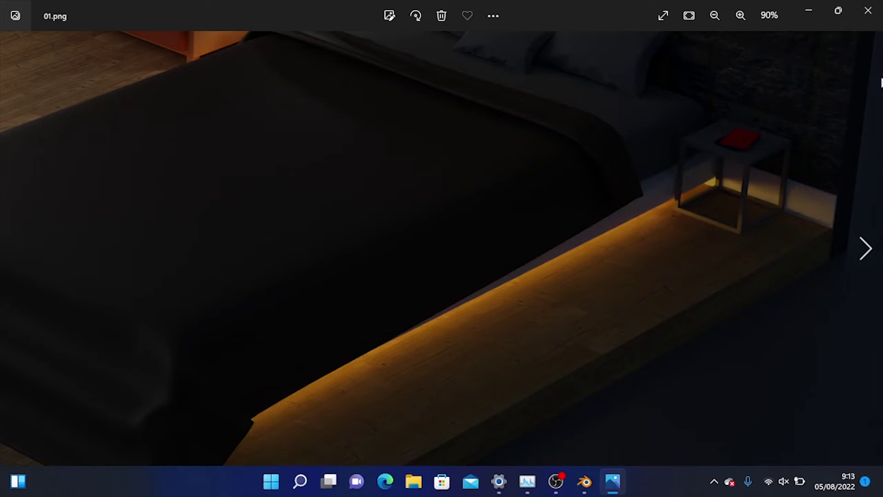
{"action": "left_click", "coordinate": [803, 4]}
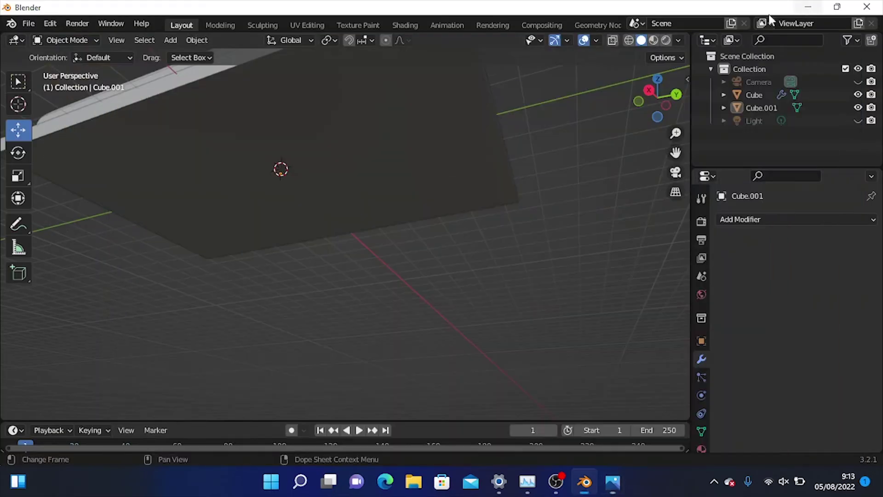
Select the base slab beneath the mattress and enter Edit Mode on it
{"action": "left_click", "coordinate": [358, 146]}
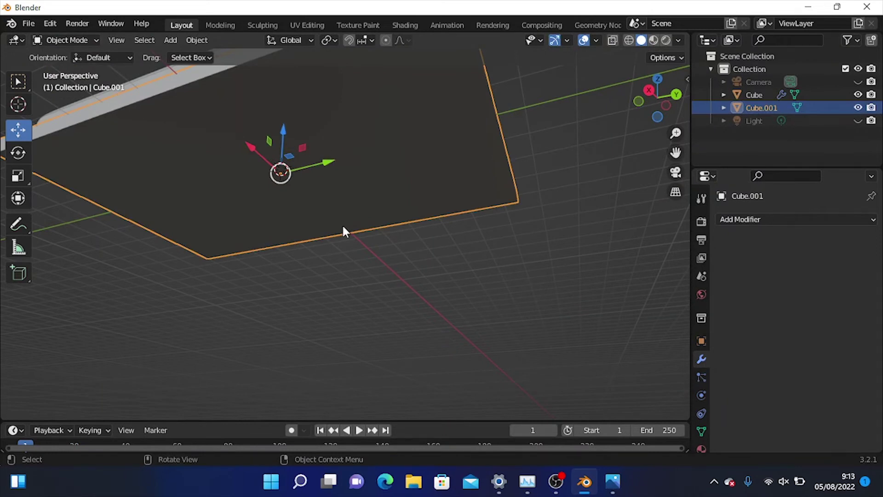
{"action": "middle_click_drag", "start_coordinate": [342, 221], "coordinate": [351, 274]}
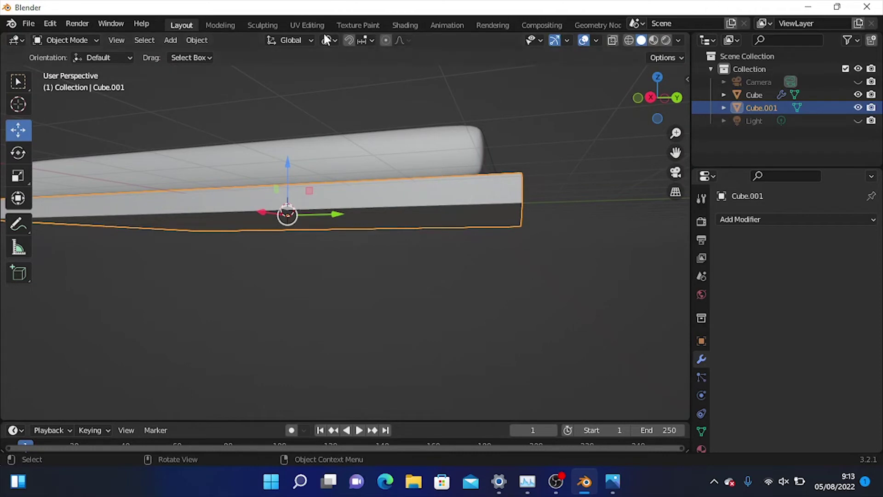
{"action": "left_click", "coordinate": [79, 41]}
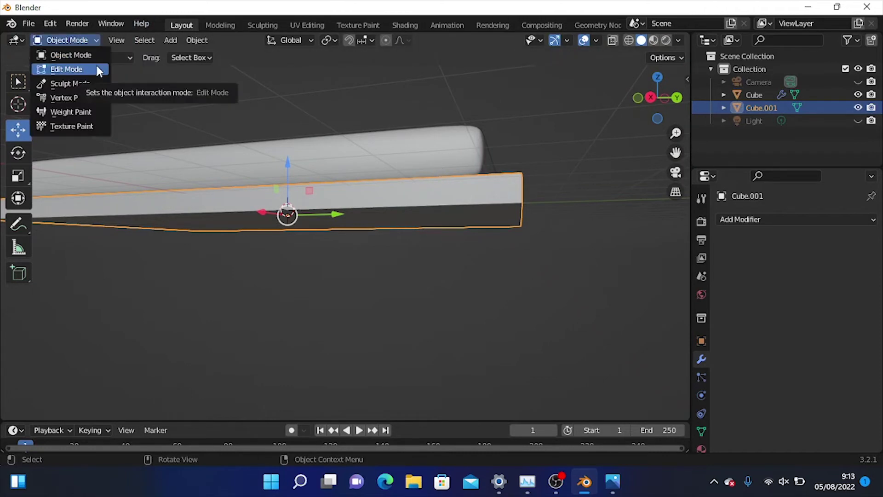
{"action": "left_click", "coordinate": [480, 105]}
{"action": "left_click", "coordinate": [437, 207]}
{"action": "key", "text": "Tab"}
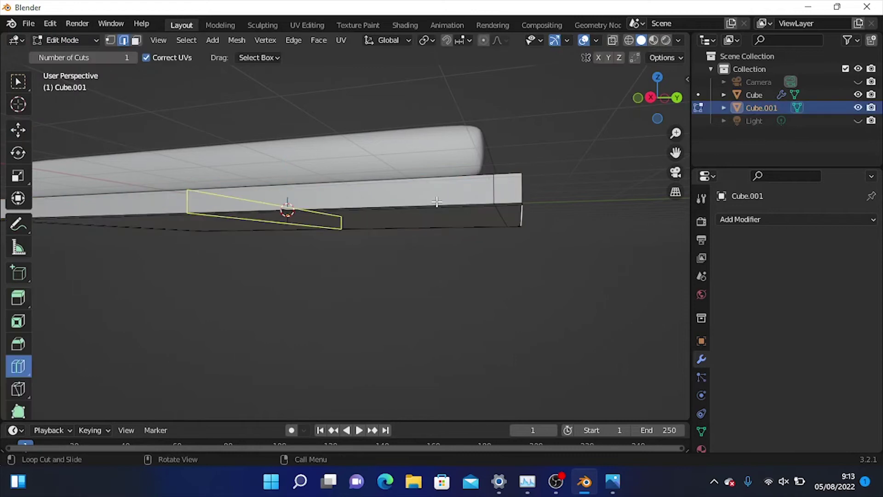
In face select mode with the Select Box tool, select the large central face on the base slab's underside
{"action": "middle_click_drag", "start_coordinate": [268, 339], "coordinate": [368, 199]}
{"action": "middle_click_drag", "start_coordinate": [374, 295], "coordinate": [411, 187]}
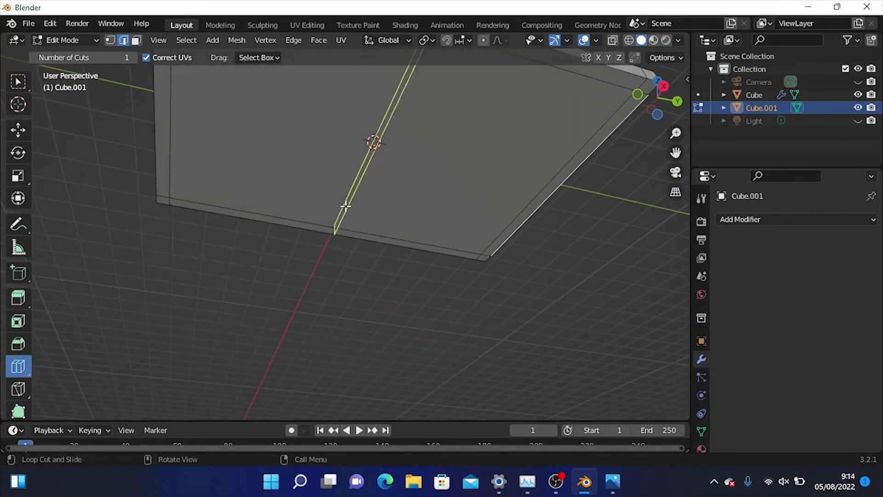
{"action": "middle_click_drag", "start_coordinate": [331, 214], "coordinate": [233, 197]}
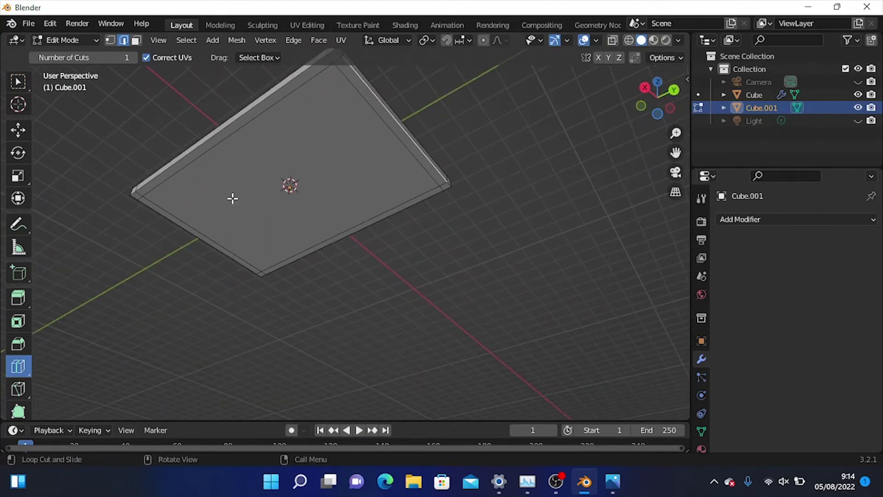
{"action": "left_click", "coordinate": [136, 40]}
{"action": "left_click", "coordinate": [17, 82]}
{"action": "left_click", "coordinate": [396, 163]}
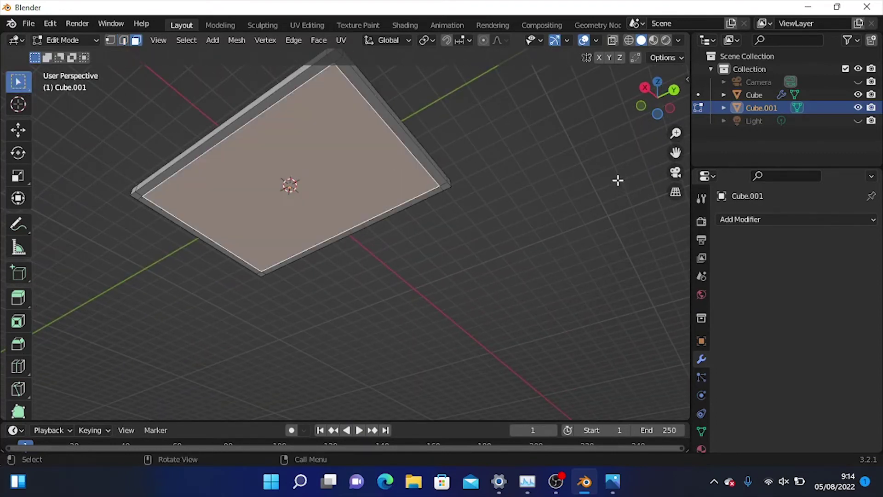
{"action": "key", "text": "shift+space"}
{"action": "left_click", "coordinate": [126, 342]}
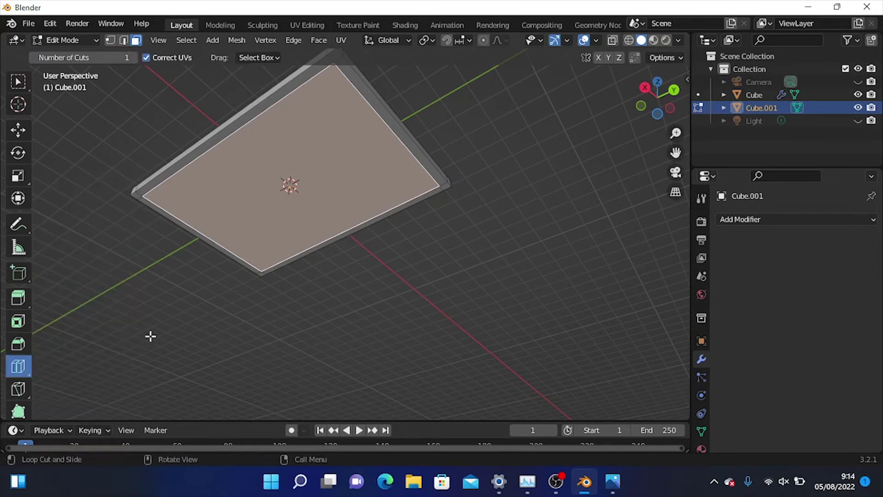
{"action": "key", "text": "shift+space"}
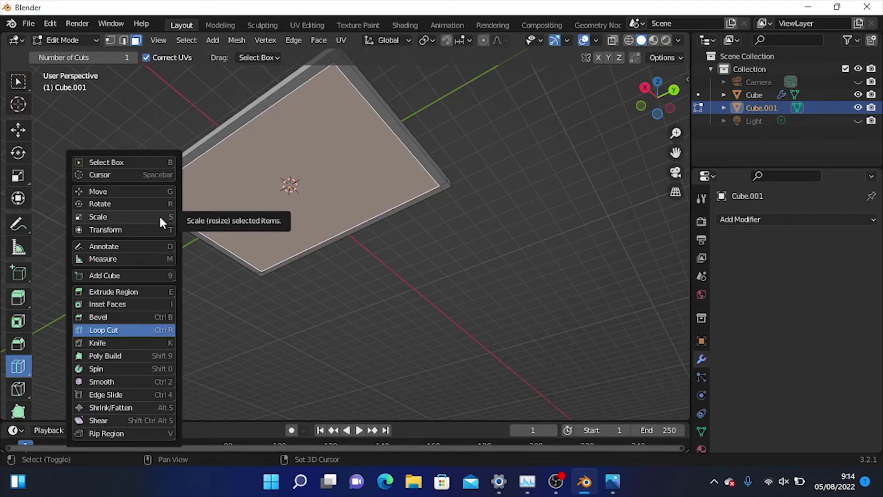
{"action": "key", "text": "Escape"}
{"action": "key", "text": "shift+space"}
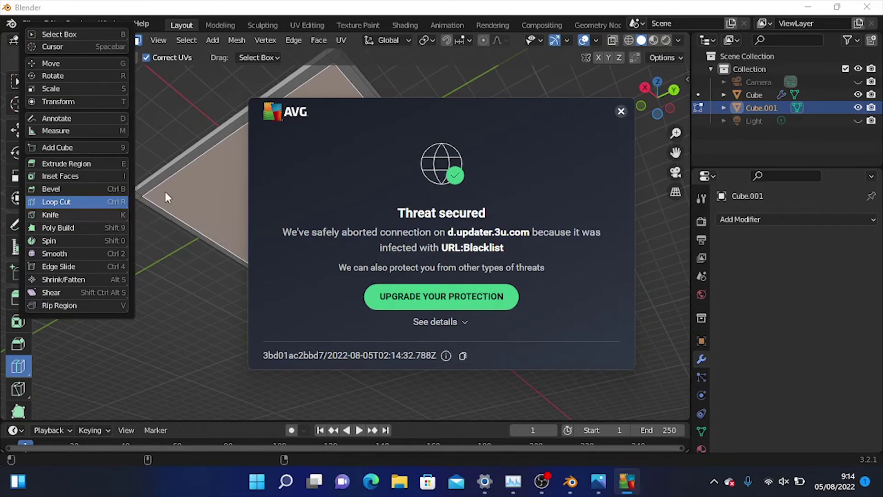
Close the AVG threat notification and return to the Select Box tool with the slab's underside in view
{"action": "left_click", "coordinate": [620, 112]}
{"action": "scroll", "coordinate": [419, 150], "scroll_direction": "up", "scroll_amount": 3}
{"action": "middle_click_drag", "start_coordinate": [385, 135], "coordinate": [405, 132]}
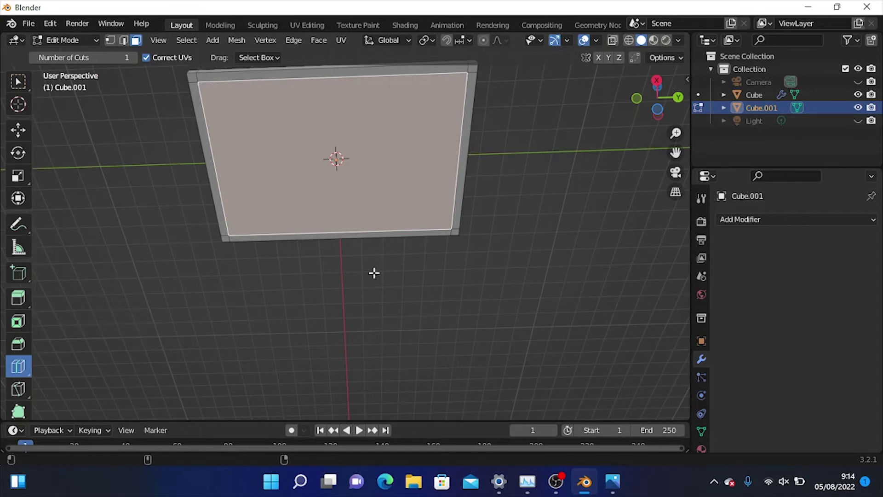
{"action": "left_click", "coordinate": [20, 84]}
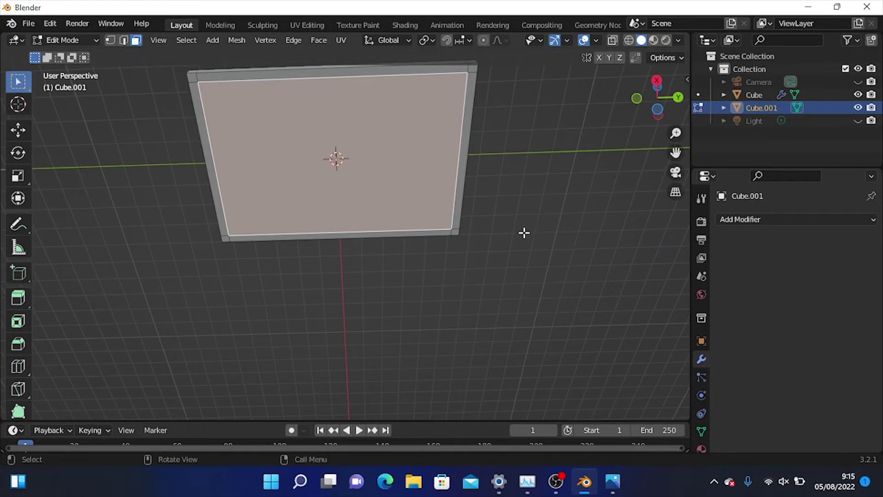
Try insetting the slab's underside face, with a thickness of 0.1656 m on the second attempt, and undo both insets
{"action": "key", "text": "i"}
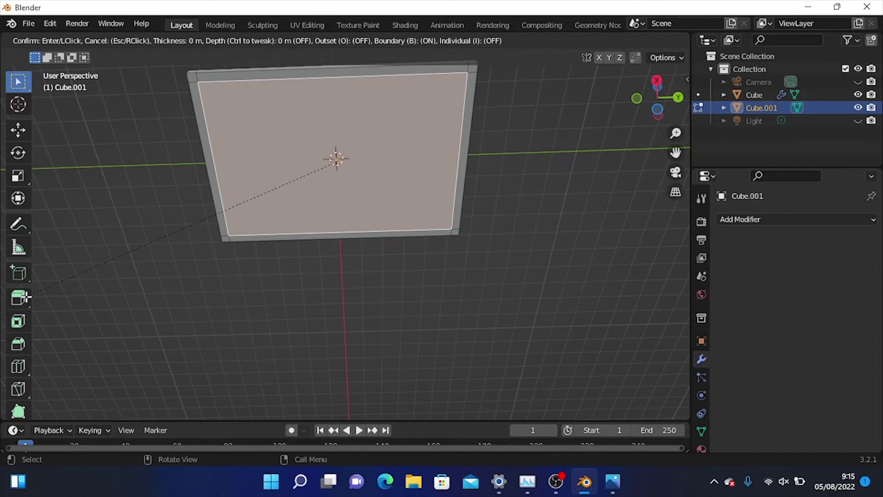
{"action": "left_click", "coordinate": [489, 366]}
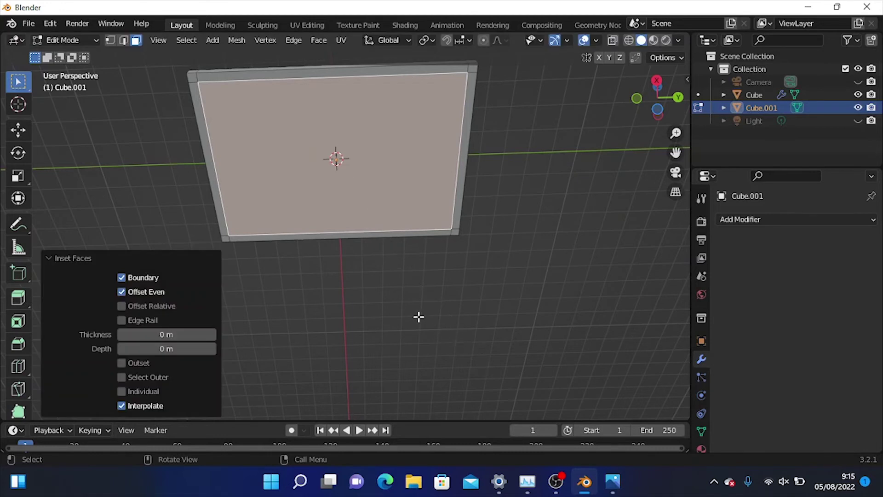
{"action": "key", "text": "ctrl+z"}
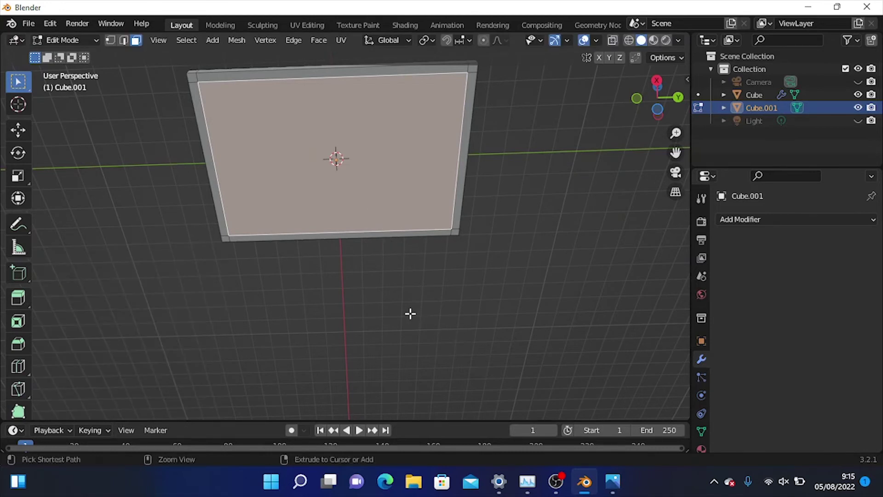
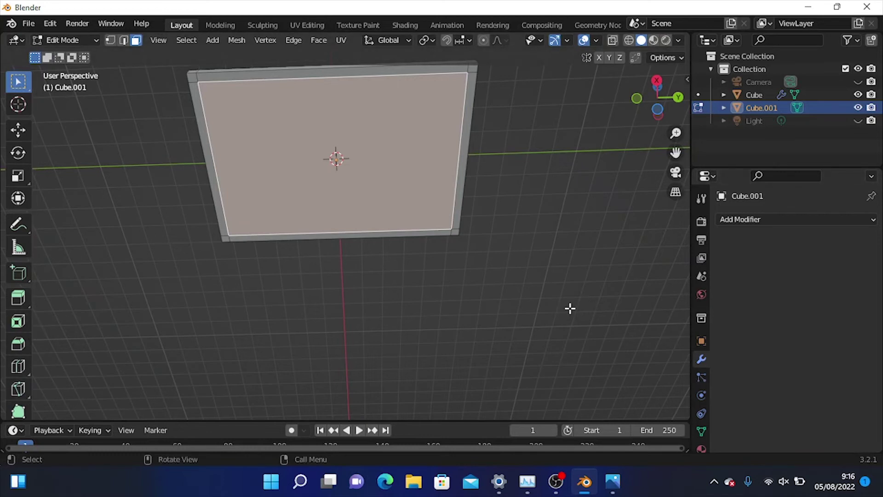
{"action": "key", "text": "i"}
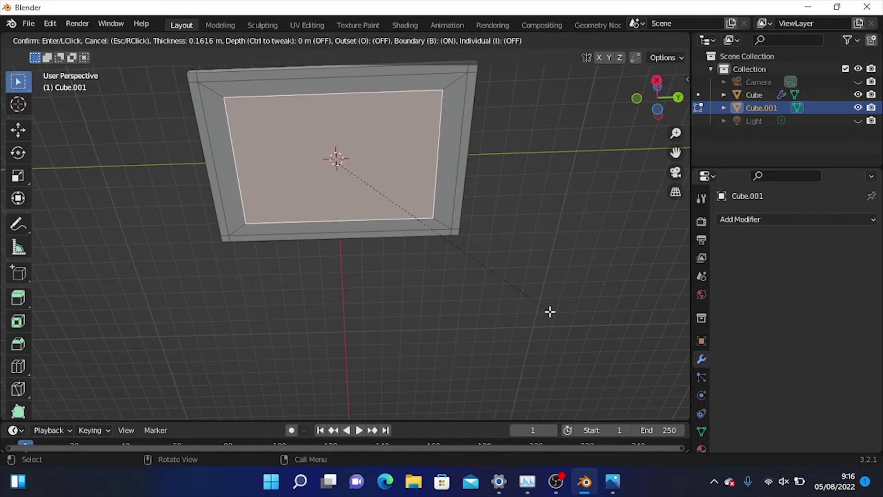
{"action": "left_click", "coordinate": [550, 311]}
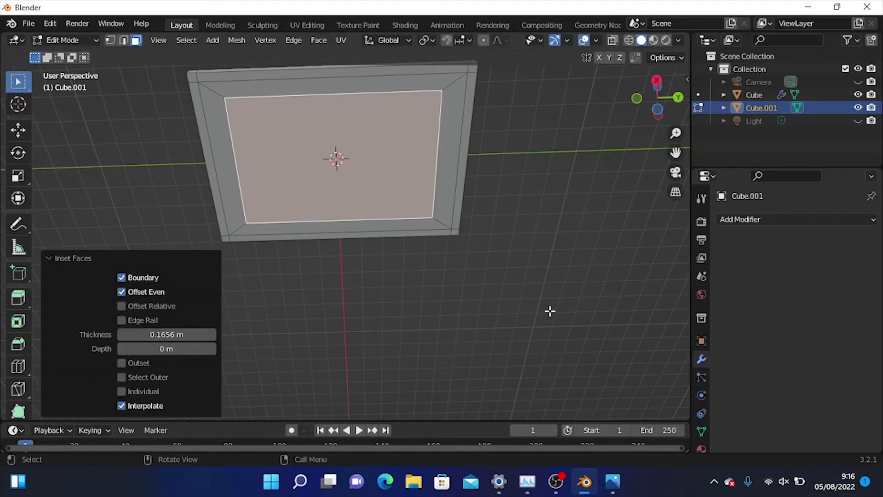
{"action": "key", "text": "ctrl+z"}
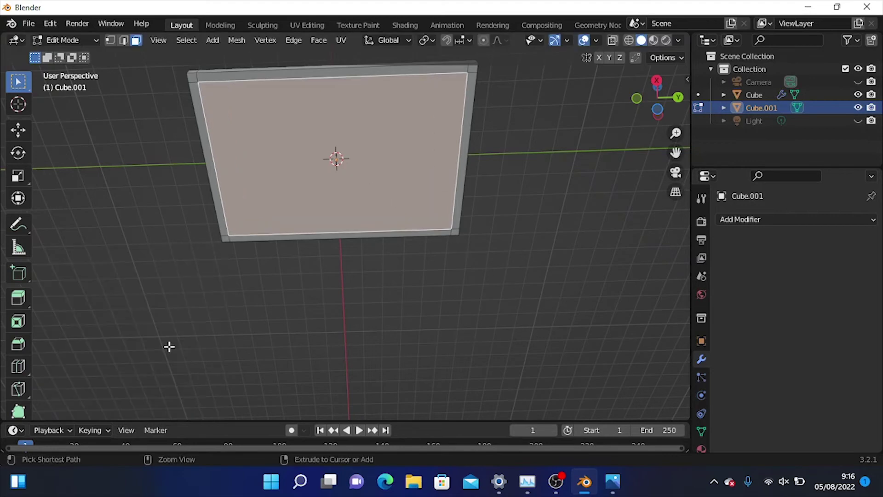
Try insetting the base slab's underside face using the Inset Faces tool
{"action": "left_click", "coordinate": [13, 326]}
{"action": "middle_click_drag", "start_coordinate": [398, 195], "coordinate": [370, 181]}
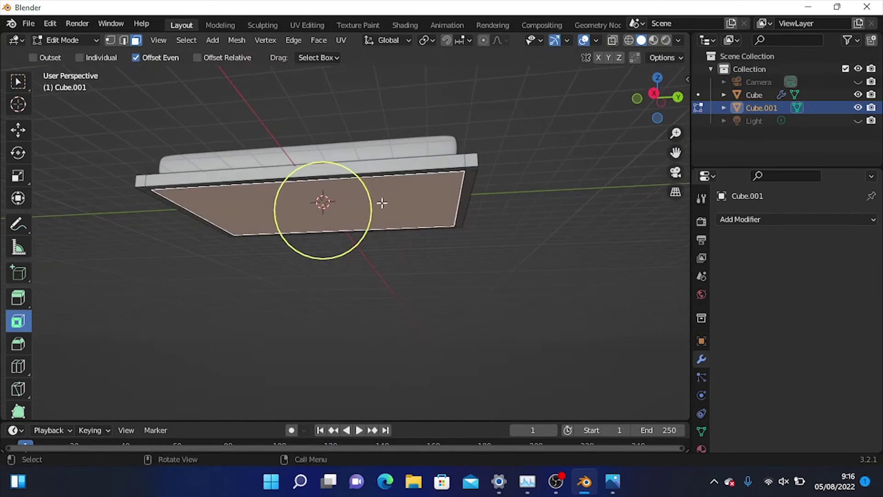
{"action": "mouse_move", "coordinate": [331, 263]}
{"action": "left_mouse_down"}
{"action": "mouse_move", "coordinate": [337, 292]}
{"action": "mouse_move", "coordinate": [341, 277]}
{"action": "left_mouse_up"}
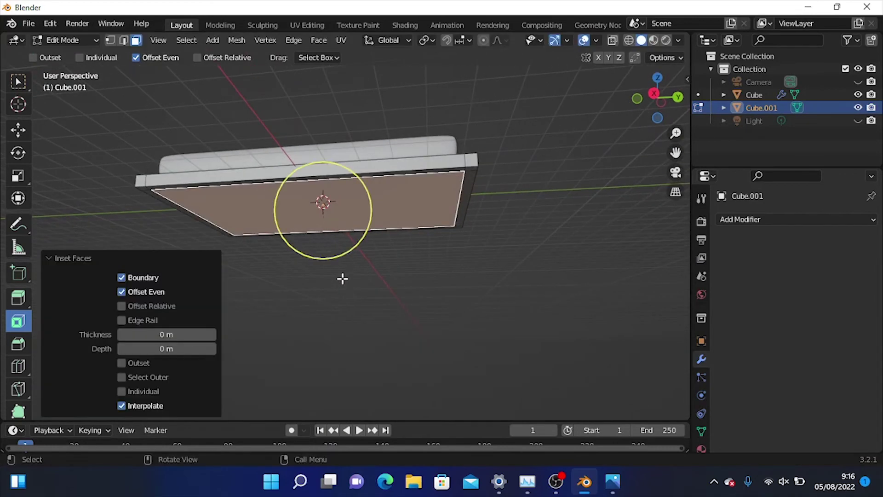
{"action": "scroll", "coordinate": [351, 233], "scroll_direction": "up", "scroll_amount": 4}
{"action": "left_click", "coordinate": [334, 354]}
{"action": "middle_click_drag", "start_coordinate": [369, 275], "coordinate": [311, 312]}
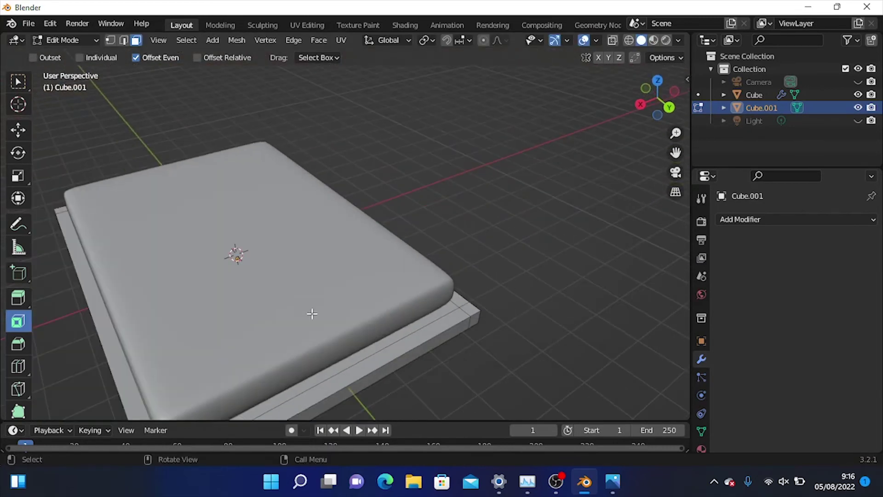
{"action": "middle_click_drag", "start_coordinate": [324, 350], "coordinate": [416, 185]}
{"action": "left_click", "coordinate": [363, 158]}
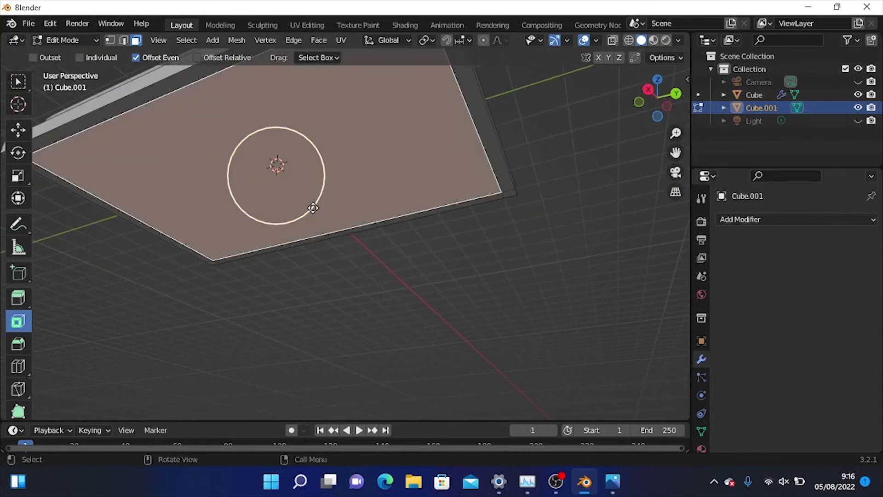
{"action": "middle_click_drag", "start_coordinate": [310, 211], "coordinate": [321, 272]}
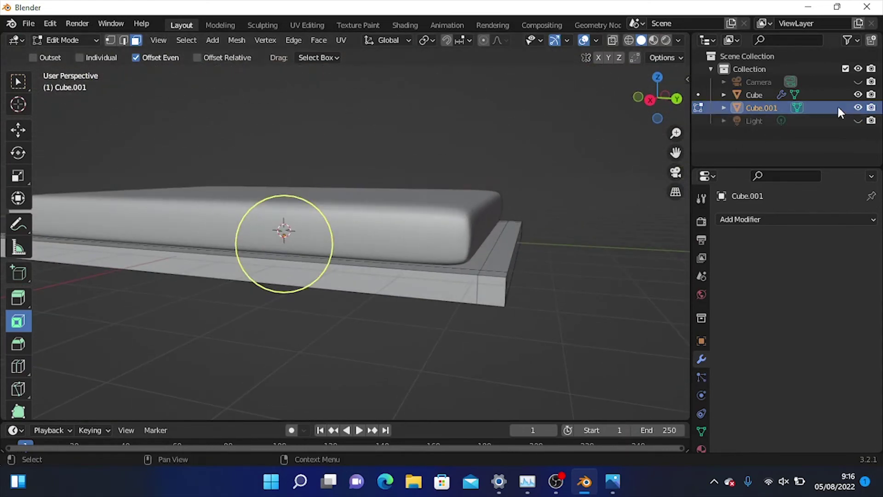
Hide the mattress in the viewport, keeping the base slab visible
{"action": "left_click", "coordinate": [858, 108]}
{"action": "left_click", "coordinate": [857, 108]}
{"action": "left_click", "coordinate": [857, 94]}
Try insetting the base slab's top face, and undo the attempt
{"action": "middle_click_drag", "start_coordinate": [528, 179], "coordinate": [238, 286]}
{"action": "left_click_drag", "start_coordinate": [316, 270], "coordinate": [118, 303]}
{"action": "scroll", "coordinate": [491, 295], "scroll_direction": "down", "scroll_amount": 4}
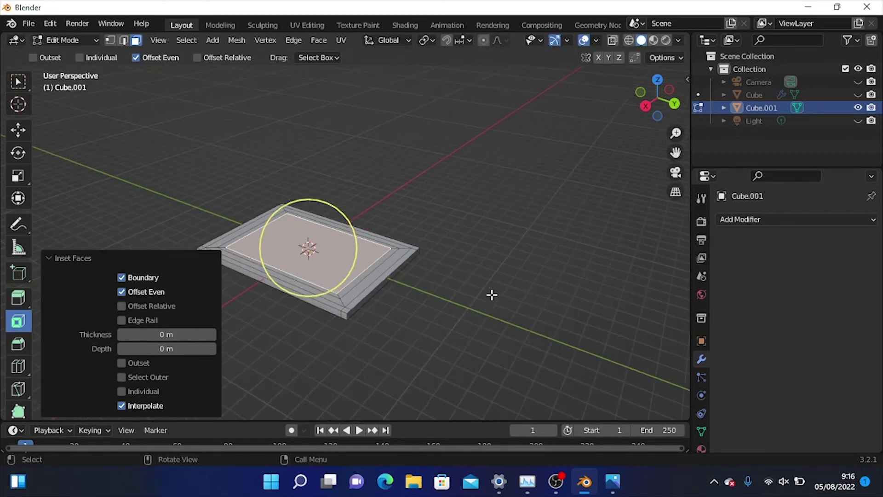
{"action": "key", "text": "ctrl+z"}
{"action": "key", "text": "ctrl+z"}
Try insetting the base slab's underside face by about 0.016 m
{"action": "middle_click_drag", "start_coordinate": [354, 359], "coordinate": [414, 270]}
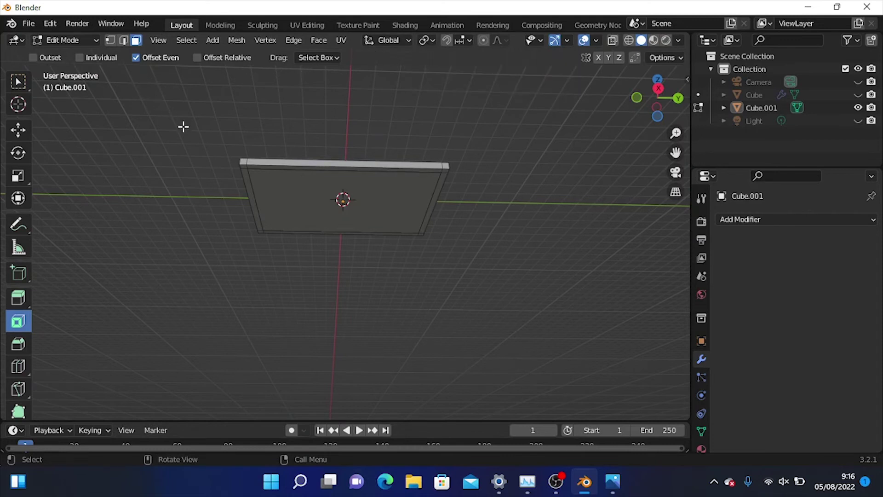
{"action": "scroll", "coordinate": [214, 131], "scroll_direction": "up", "scroll_amount": 2}
{"action": "scroll", "coordinate": [203, 126], "scroll_direction": "up", "scroll_amount": 3}
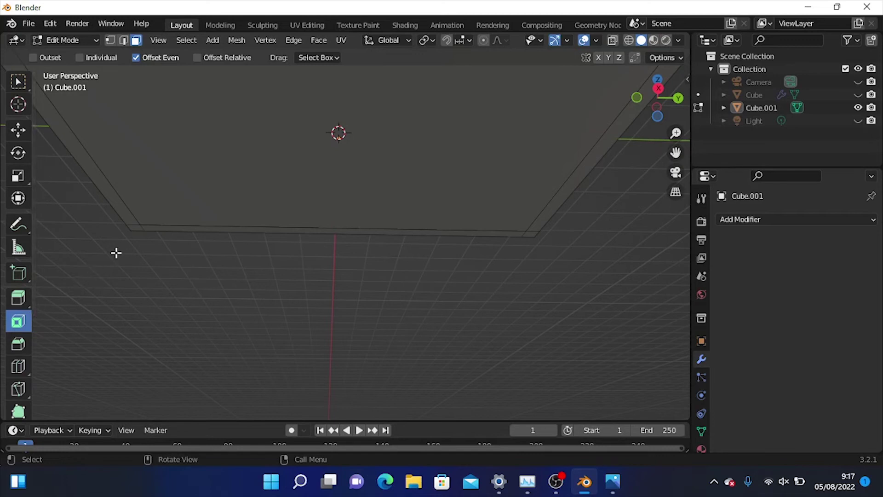
{"action": "left_click", "coordinate": [247, 192]}
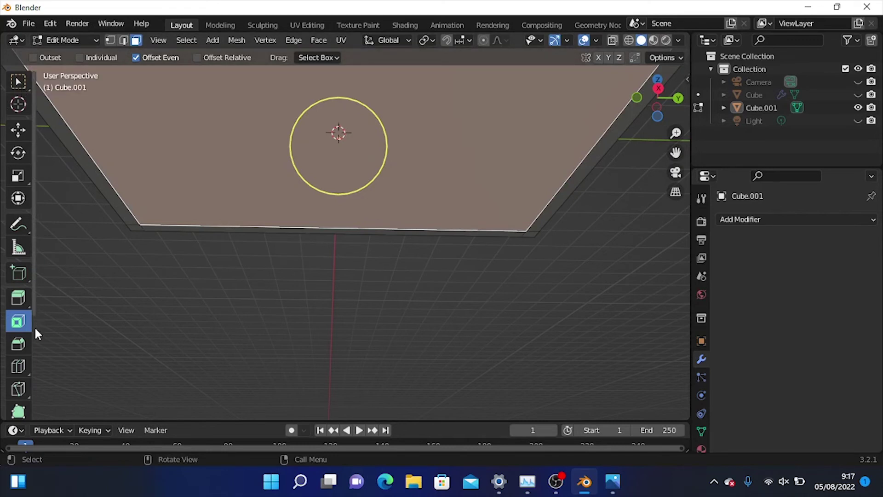
{"action": "left_click", "coordinate": [16, 88]}
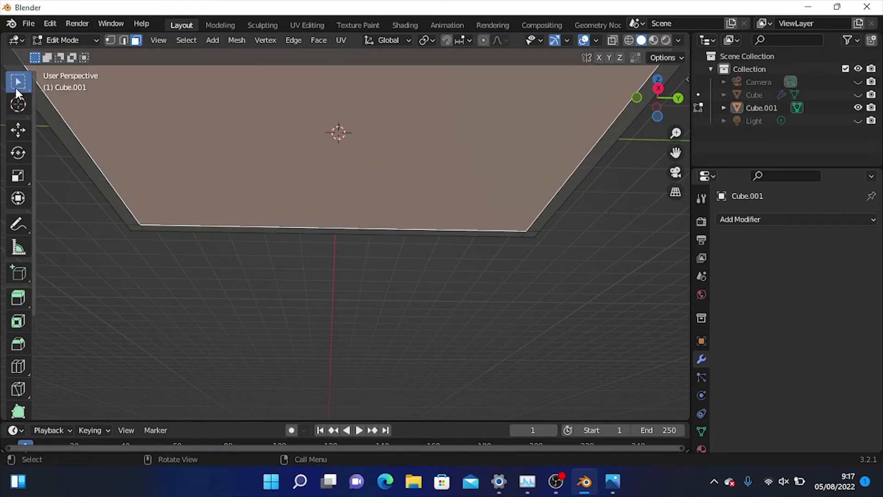
{"action": "scroll", "coordinate": [243, 205], "scroll_direction": "down", "scroll_amount": 3}
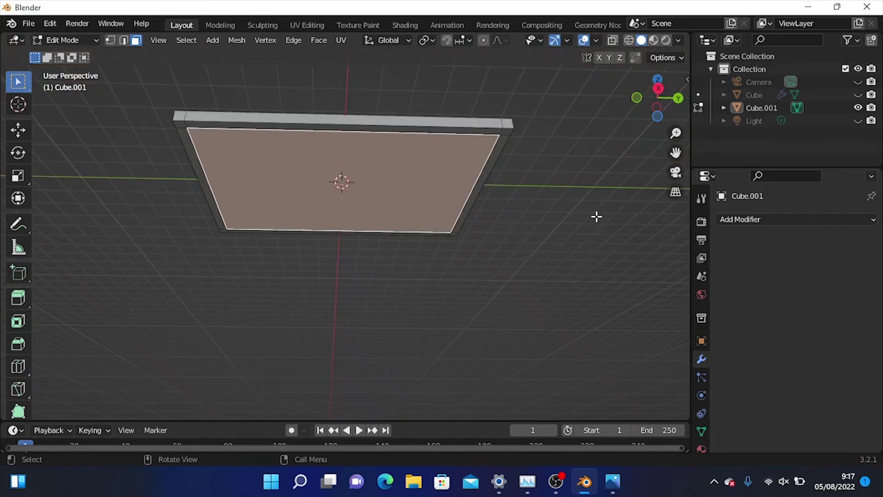
{"action": "key", "text": "i"}
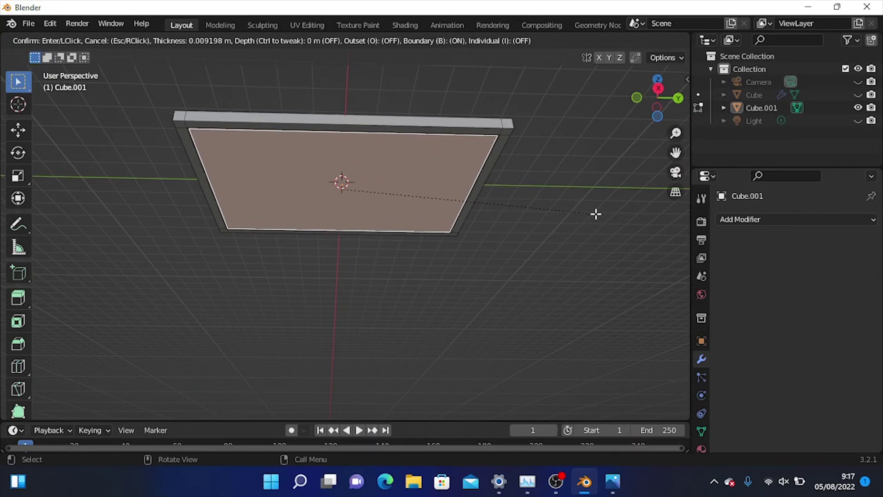
{"action": "left_click", "coordinate": [595, 214]}
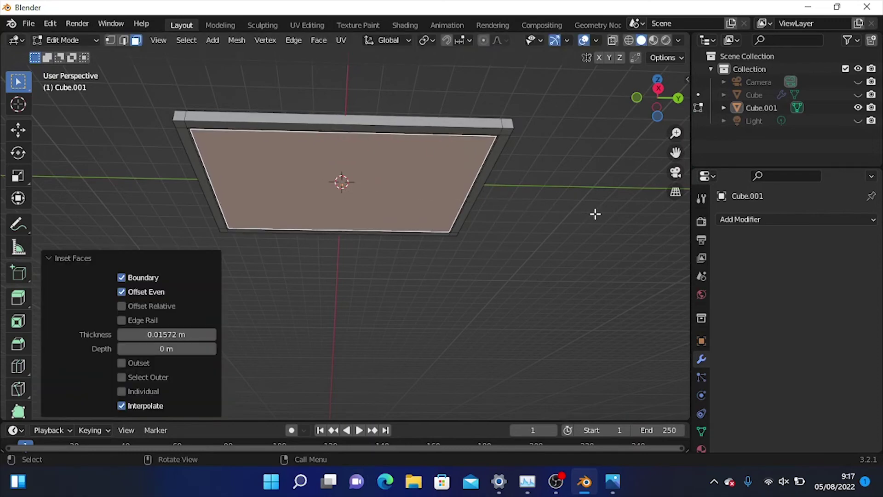
Inspect the thin inset border on the slab's underside from several angles and undo the inset
{"action": "scroll", "coordinate": [595, 213], "scroll_direction": "up", "scroll_amount": 5}
{"action": "middle_click_drag", "start_coordinate": [595, 213], "coordinate": [530, 141]}
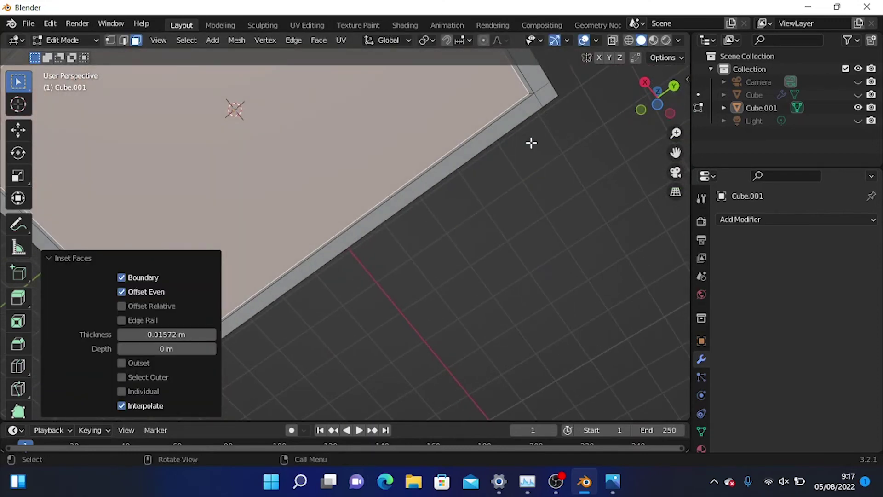
{"action": "scroll", "coordinate": [530, 142], "scroll_direction": "down", "scroll_amount": 5}
{"action": "middle_click_drag", "start_coordinate": [530, 142], "coordinate": [571, 255]}
{"action": "scroll", "coordinate": [572, 254], "scroll_direction": "up", "scroll_amount": 2}
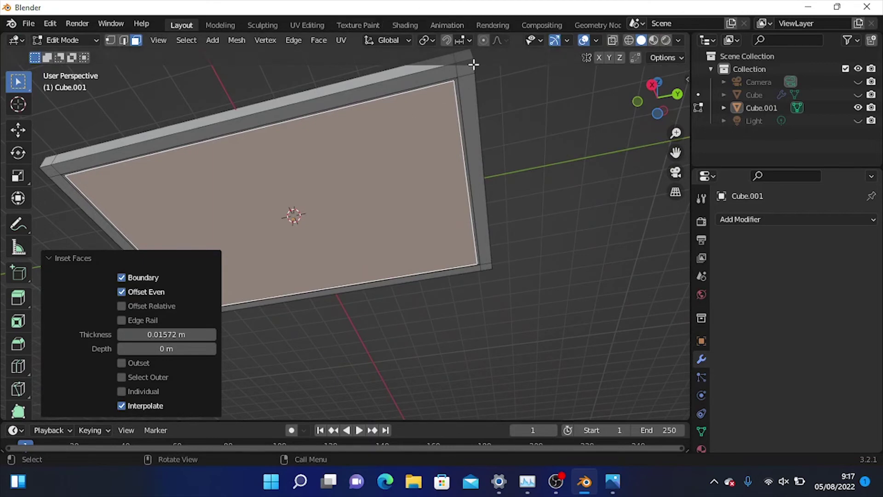
{"action": "middle_click_drag", "start_coordinate": [511, 89], "coordinate": [503, 87]}
{"action": "middle_click_drag", "start_coordinate": [543, 118], "coordinate": [494, 186]}
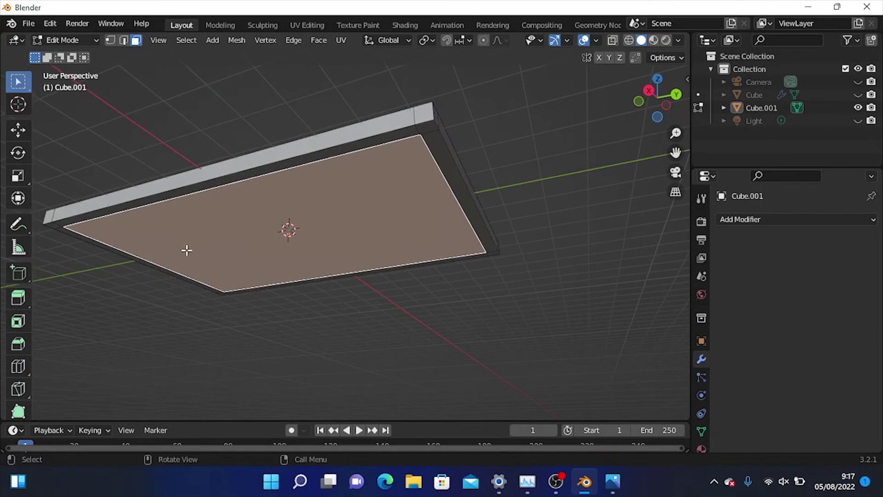
{"action": "middle_click_drag", "start_coordinate": [631, 261], "coordinate": [467, 173]}
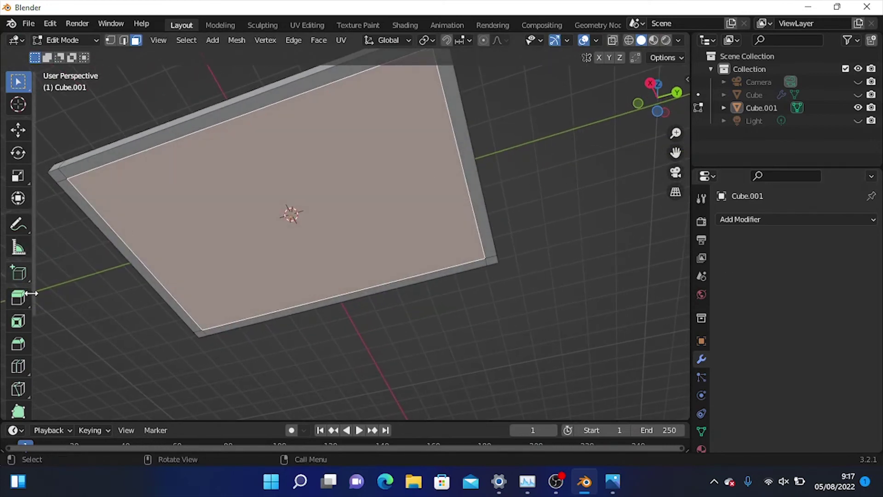
{"action": "middle_click_drag", "start_coordinate": [197, 195], "coordinate": [233, 242]}
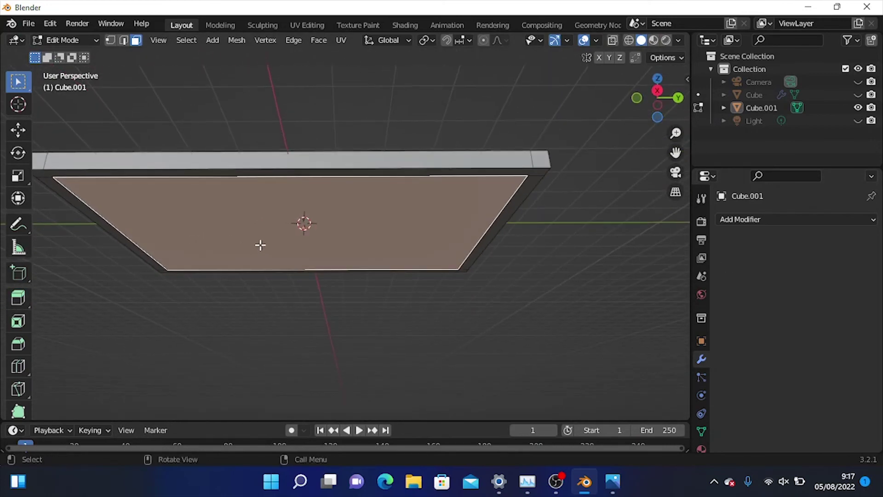
Check the bed base in the reference image, and extrude the slab's underside face downward about 0.2 m in the left view
{"action": "key", "text": "grave"}
{"action": "left_click", "coordinate": [180, 242]}
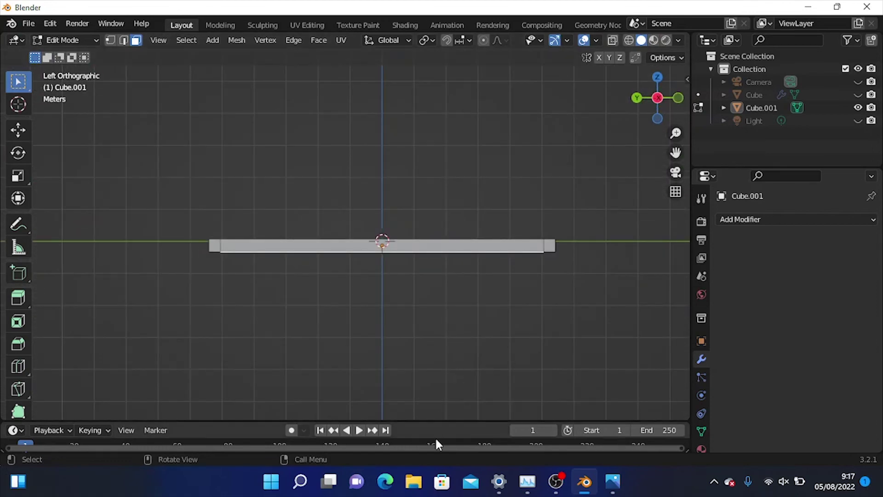
{"action": "left_click", "coordinate": [613, 481]}
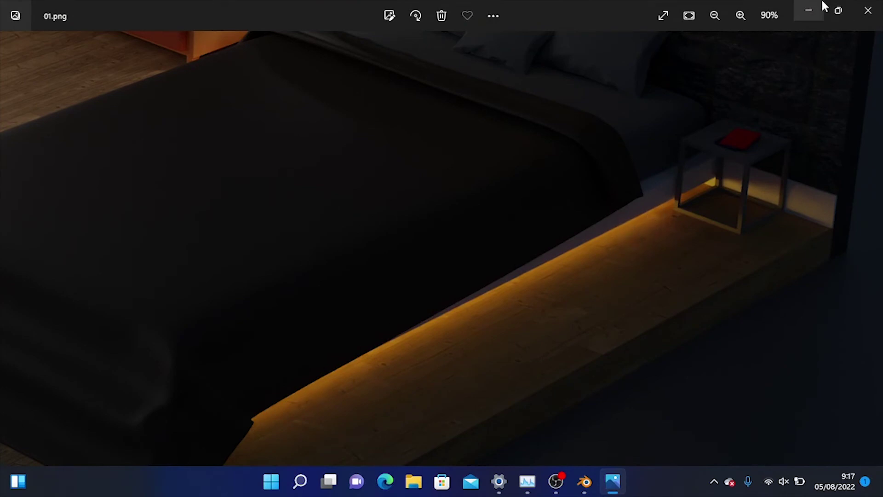
{"action": "left_click", "coordinate": [810, 9]}
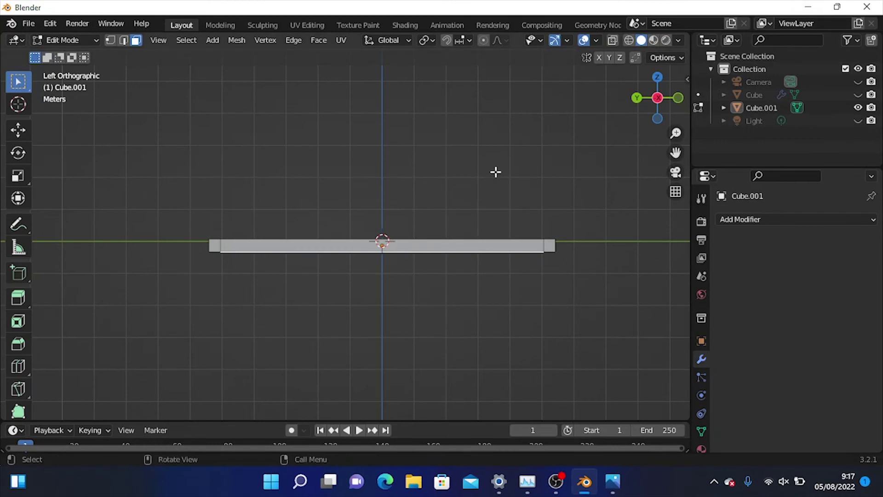
{"action": "scroll", "coordinate": [495, 160], "scroll_direction": "up", "scroll_amount": 1}
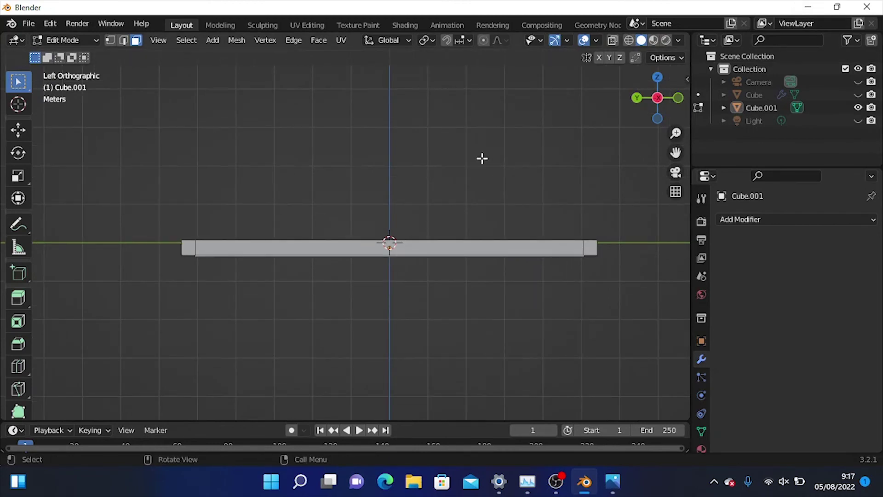
{"action": "middle_click_drag", "start_coordinate": [483, 156], "coordinate": [464, 105], "text": "shift"}
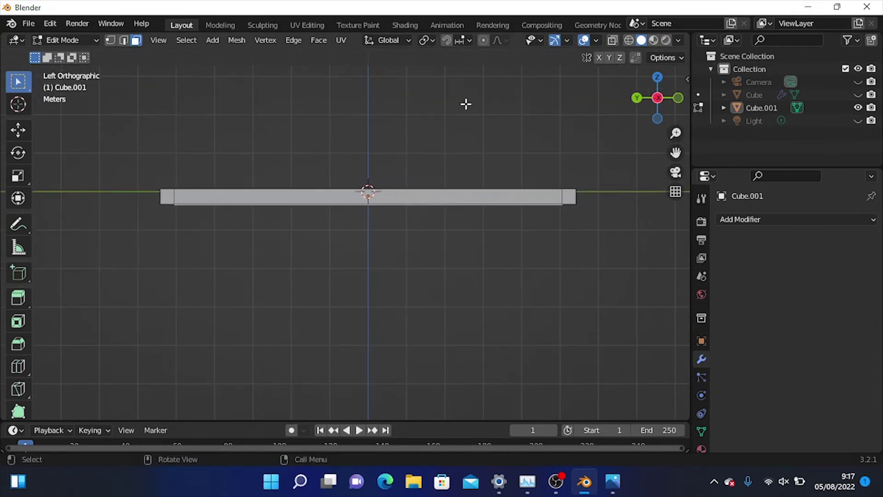
{"action": "key", "text": "e"}
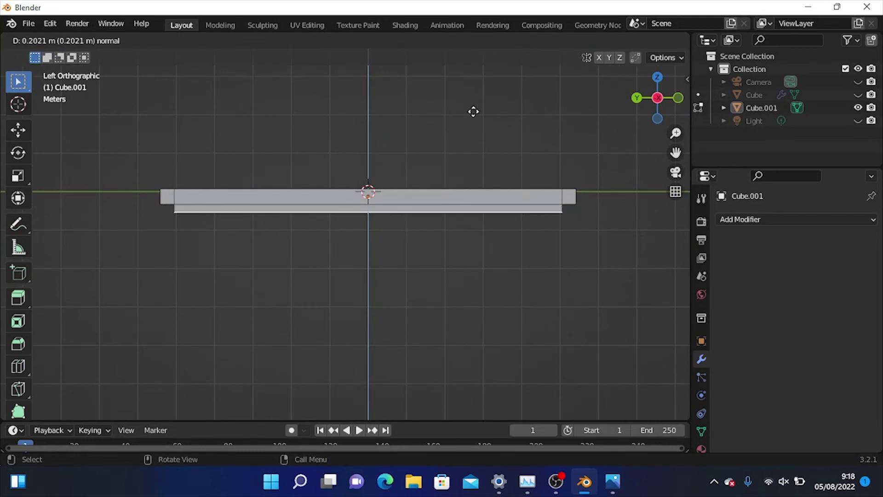
{"action": "left_click", "coordinate": [473, 111]}
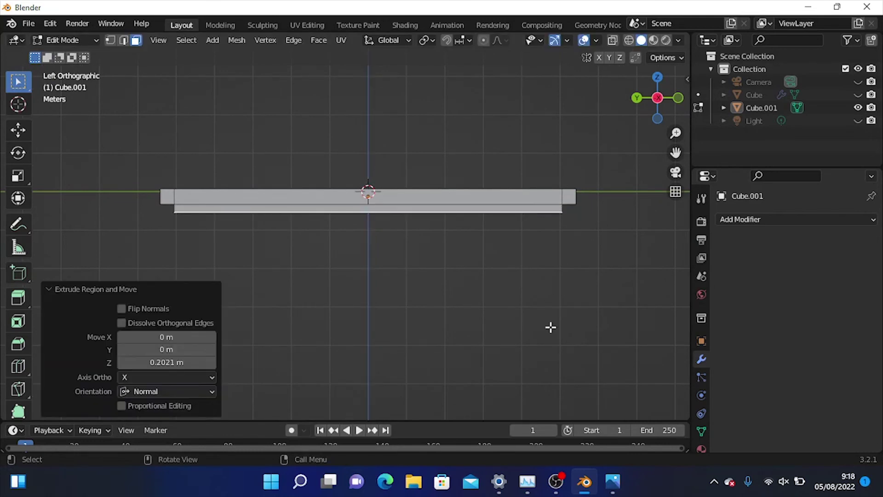
Unhide the mattress and return the base slab to Object Mode
{"action": "left_click", "coordinate": [500, 192]}
{"action": "left_click", "coordinate": [858, 94]}
{"action": "middle_click_drag", "start_coordinate": [553, 146], "coordinate": [412, 186]}
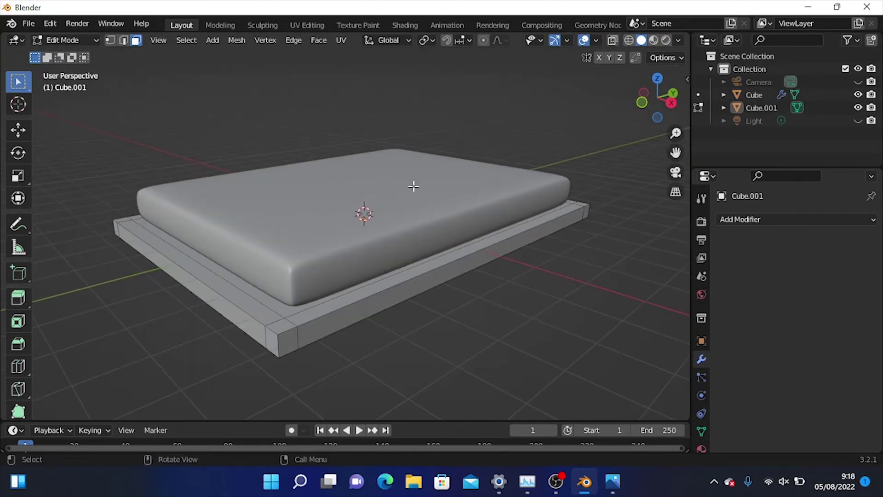
{"action": "key", "text": "Tab"}
{"action": "scroll", "coordinate": [506, 271], "scroll_direction": "down", "scroll_amount": 4}
Add a plane mesh as the floor and scale it up about 12.8 times
{"action": "key", "text": "shift+a"}
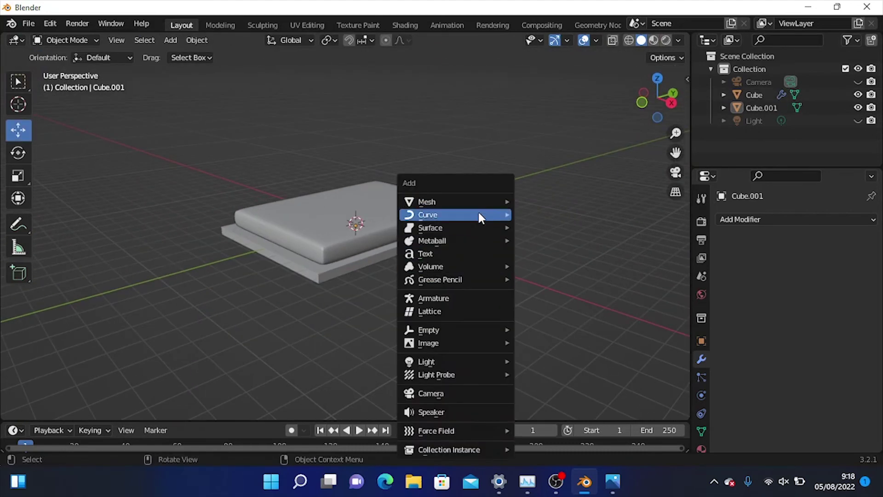
{"action": "mouse_move", "coordinate": [480, 201]}
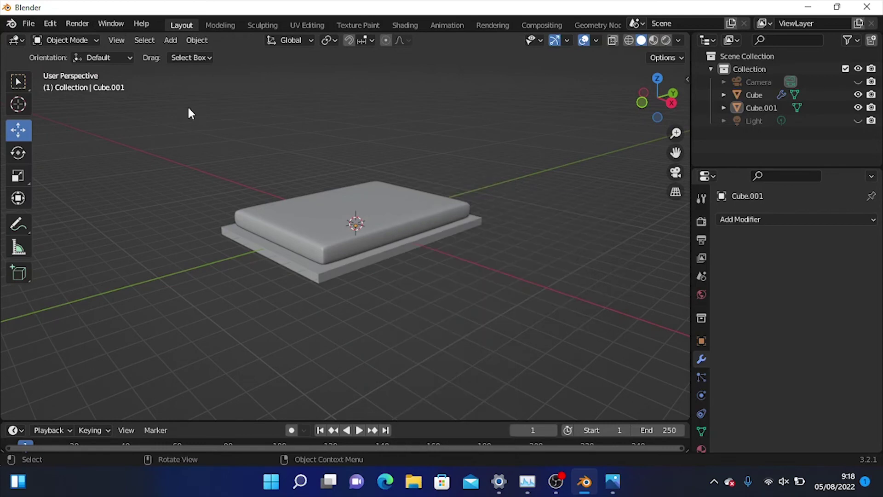
{"action": "left_click", "coordinate": [170, 40]}
{"action": "mouse_move", "coordinate": [189, 54]}
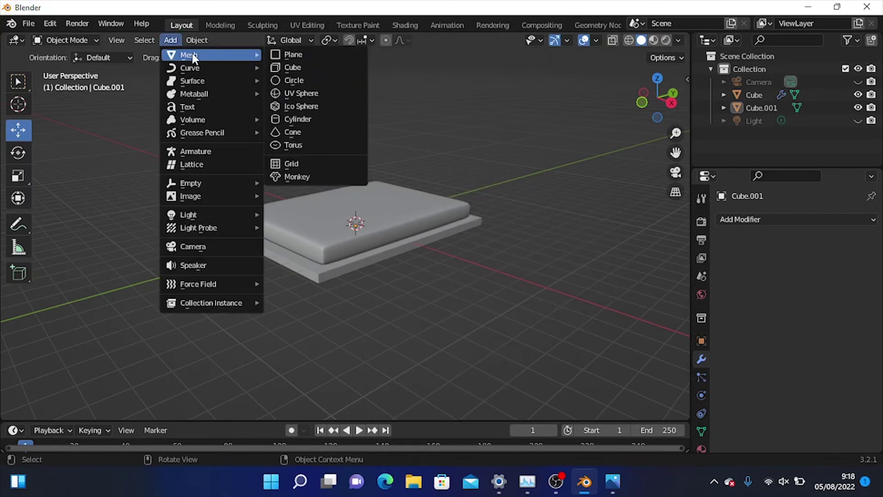
{"action": "left_click", "coordinate": [319, 55]}
{"action": "key", "text": "s"}
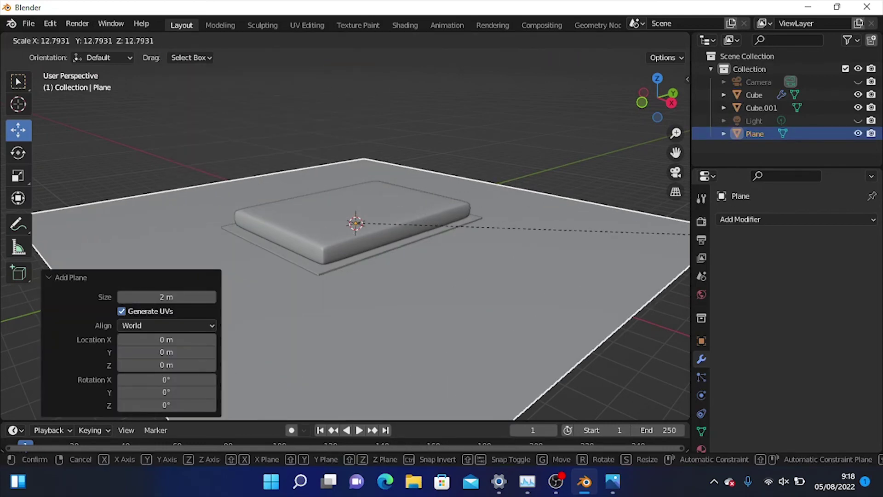
{"action": "left_click", "coordinate": [356, 161]}
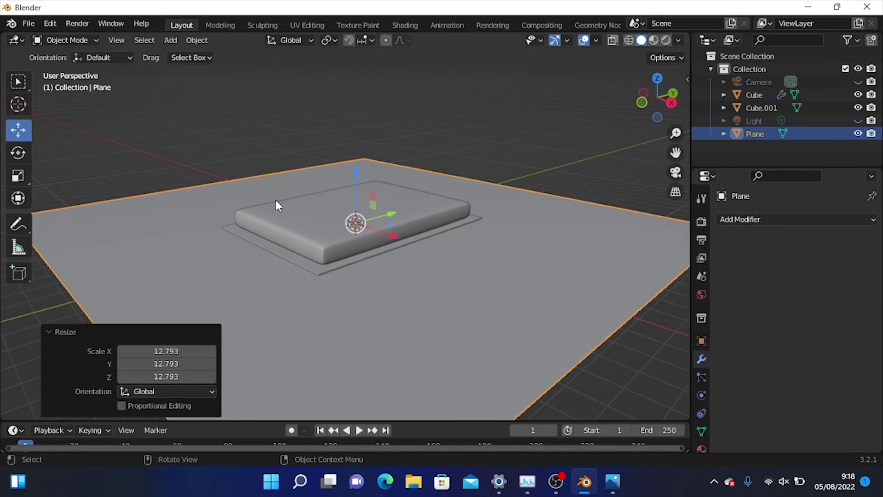
Move the floor plane down about 0.505 m along Z in the left view, towards the bottom of the bed base
{"action": "key", "text": "grave"}
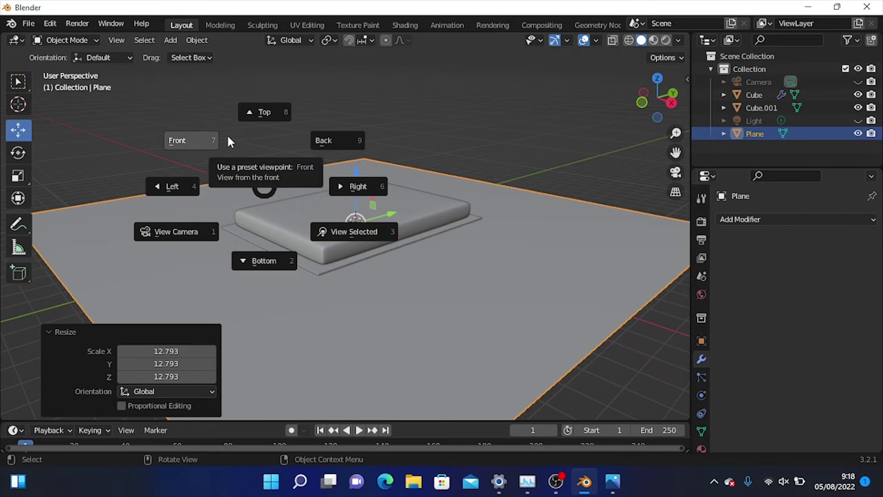
{"action": "left_click", "coordinate": [201, 172]}
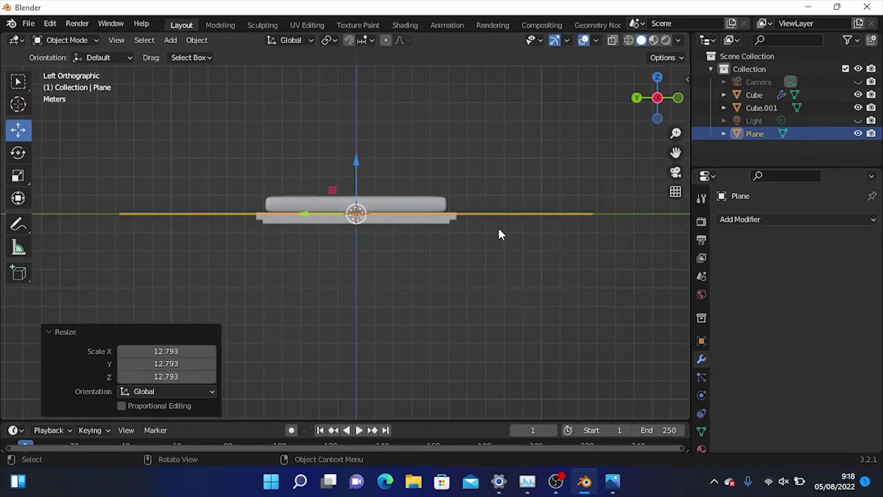
{"action": "scroll", "coordinate": [488, 222], "scroll_direction": "up", "scroll_amount": 1}
{"action": "key", "text": "g"}
{"action": "key", "text": "z"}
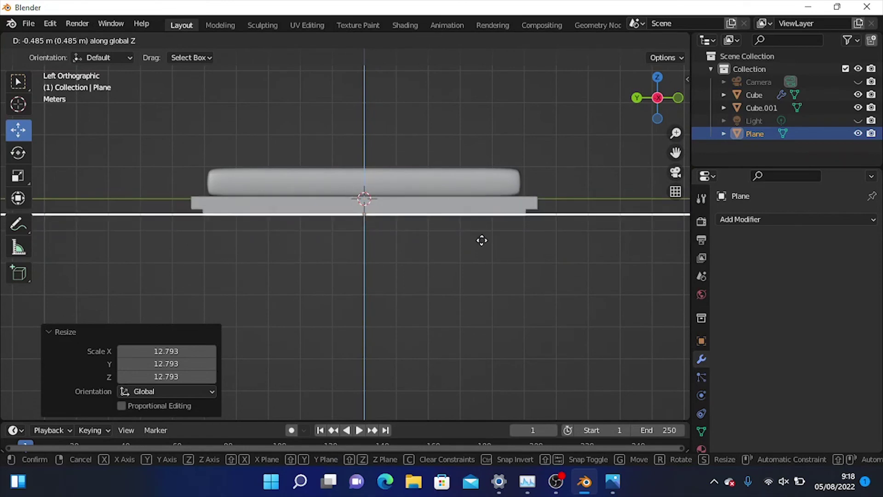
{"action": "left_click", "coordinate": [485, 241]}
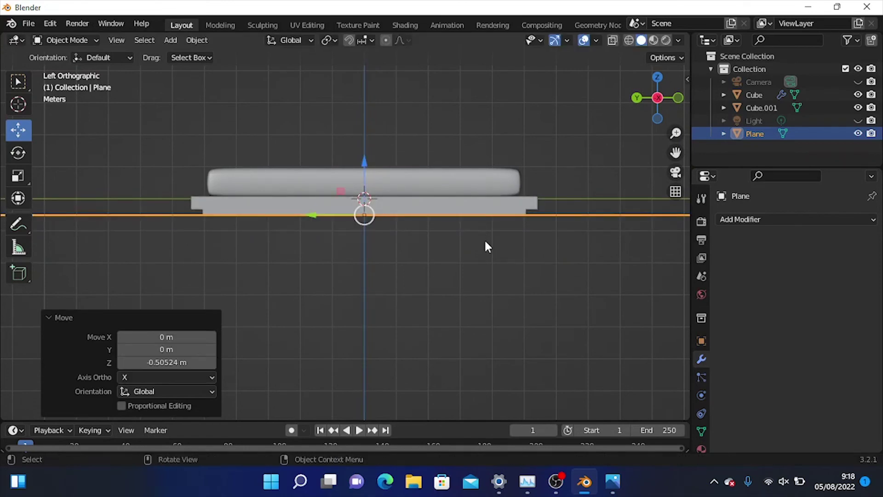
Lower the floor plane a further 0.03 m or so along Z to meet the base's bottom edge, and deselect it
{"action": "scroll", "coordinate": [486, 241], "scroll_direction": "up", "scroll_amount": 6}
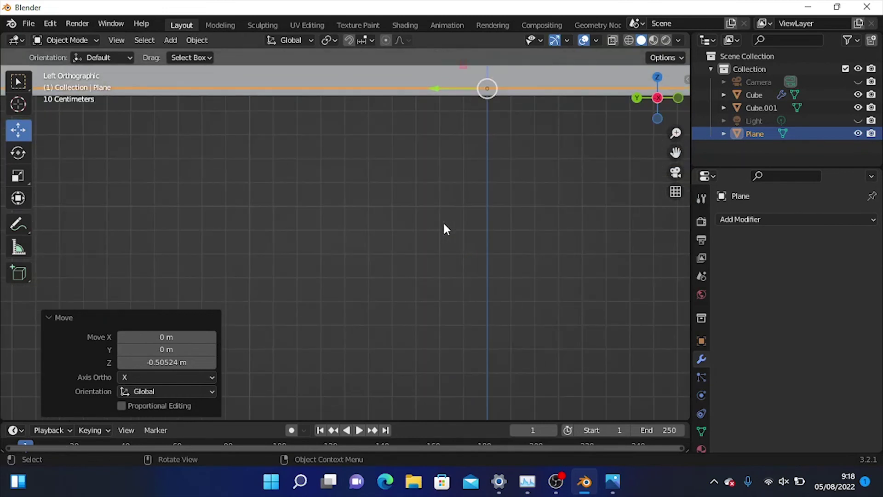
{"action": "key", "text": "g"}
{"action": "key", "text": "z"}
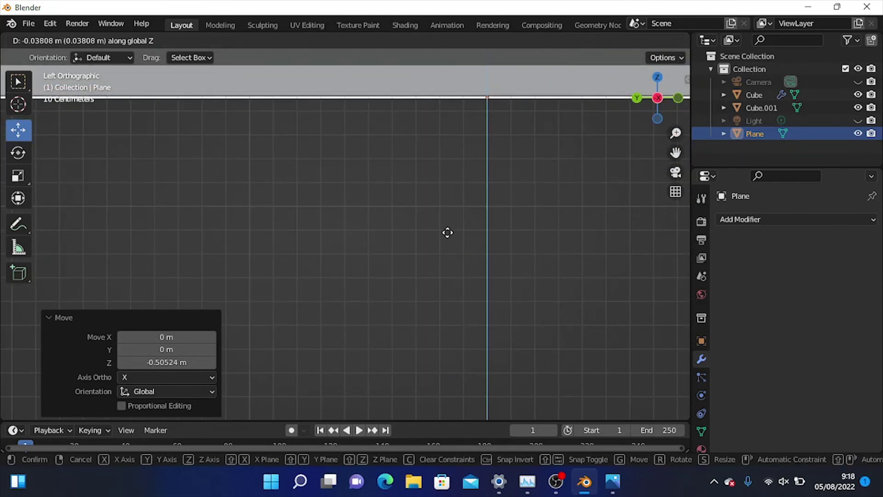
{"action": "left_click", "coordinate": [444, 232]}
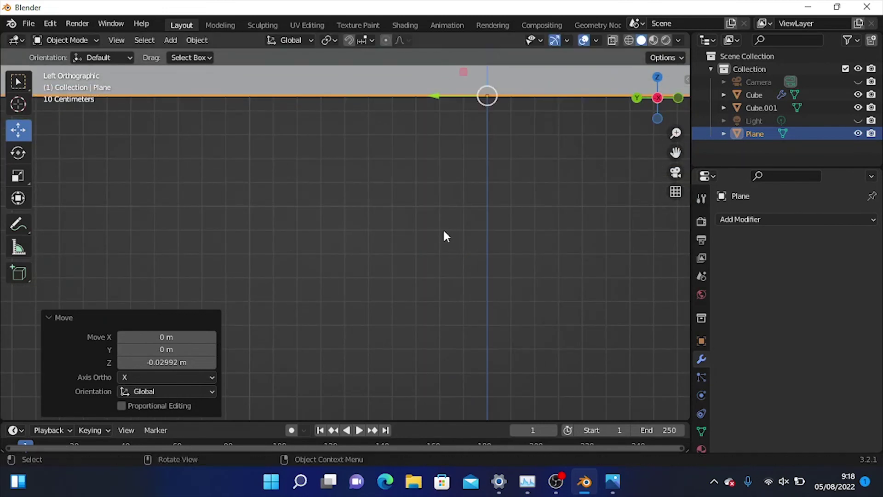
{"action": "key", "text": "alt+a"}
Check the contact between bed and floor, and change the snapping target to Edge
{"action": "middle_click_drag", "start_coordinate": [351, 113], "coordinate": [325, 146]}
{"action": "scroll", "coordinate": [323, 137], "scroll_direction": "down", "scroll_amount": 5}
{"action": "middle_click_drag", "start_coordinate": [313, 209], "coordinate": [317, 228]}
{"action": "scroll", "coordinate": [316, 229], "scroll_direction": "up", "scroll_amount": 2}
{"action": "scroll", "coordinate": [271, 208], "scroll_direction": "down", "scroll_amount": 2}
{"action": "middle_click_drag", "start_coordinate": [271, 206], "coordinate": [215, 202]}
{"action": "left_click", "coordinate": [215, 199]}
{"action": "middle_click_drag", "start_coordinate": [356, 61], "coordinate": [335, 94]}
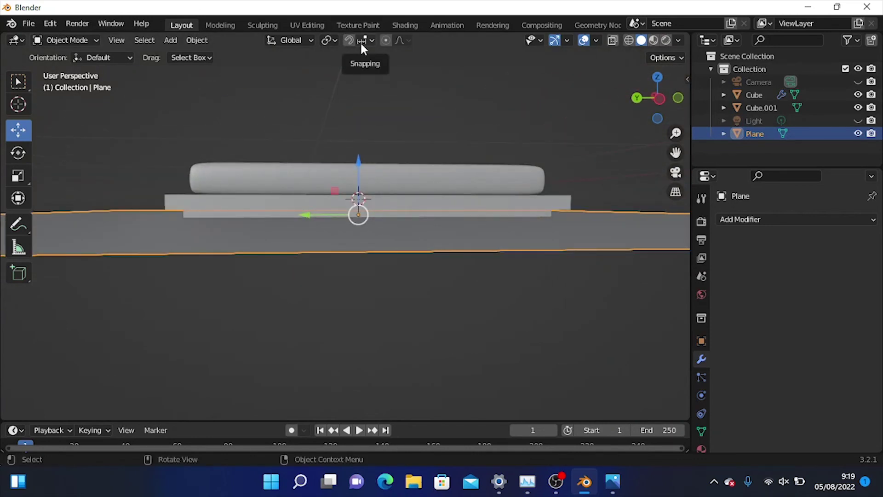
{"action": "left_click", "coordinate": [360, 41]}
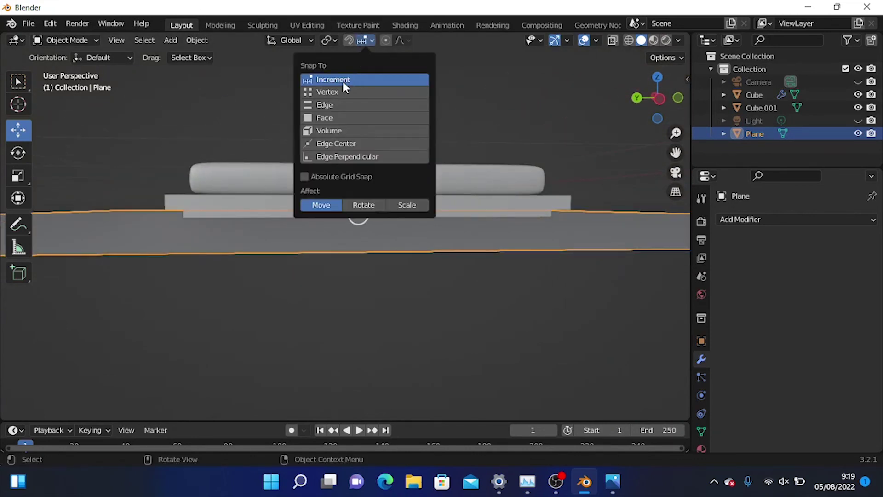
{"action": "left_click", "coordinate": [333, 105]}
{"action": "left_click", "coordinate": [313, 293]}
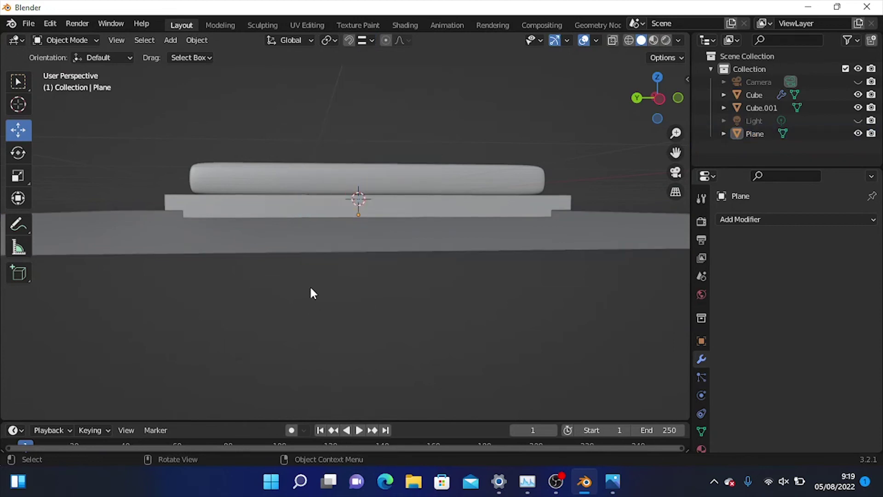
Turn on snapping and raise the mattress about 0.053 m along Z above the bed base
{"action": "middle_click_drag", "start_coordinate": [298, 184], "coordinate": [284, 196]}
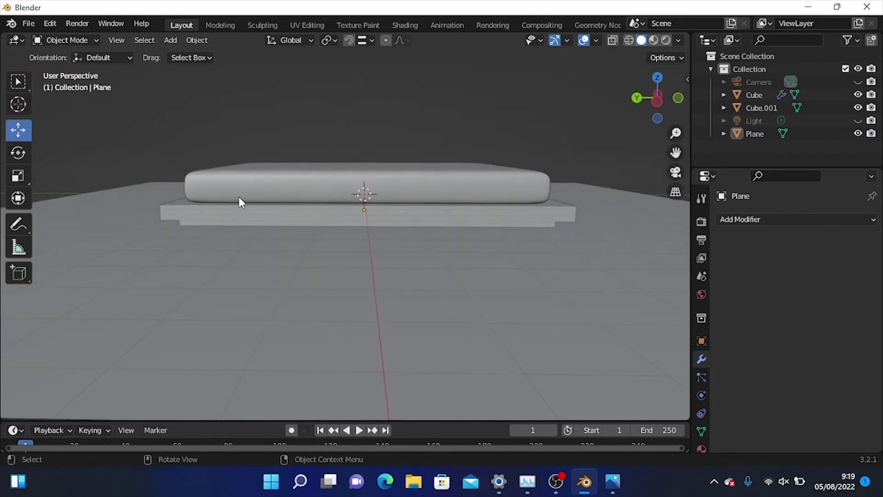
{"action": "scroll", "coordinate": [239, 201], "scroll_direction": "up", "scroll_amount": 5}
{"action": "middle_click_drag", "start_coordinate": [230, 153], "coordinate": [214, 168]}
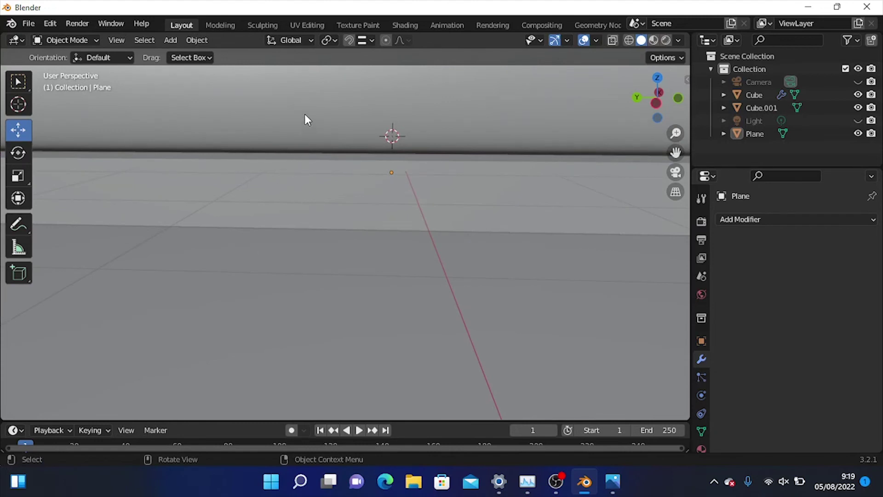
{"action": "left_click", "coordinate": [351, 40]}
{"action": "left_click", "coordinate": [312, 106]}
{"action": "scroll", "coordinate": [313, 111], "scroll_direction": "up", "scroll_amount": 2, "text": "shift"}
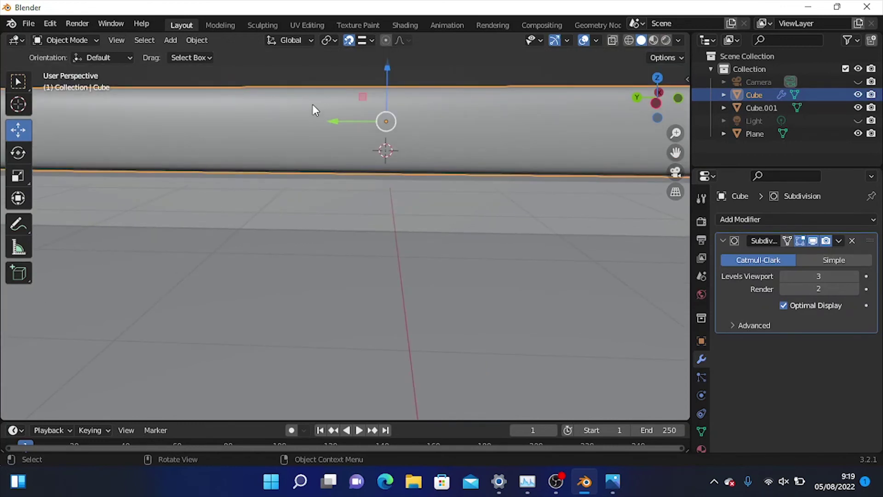
{"action": "key", "text": "g"}
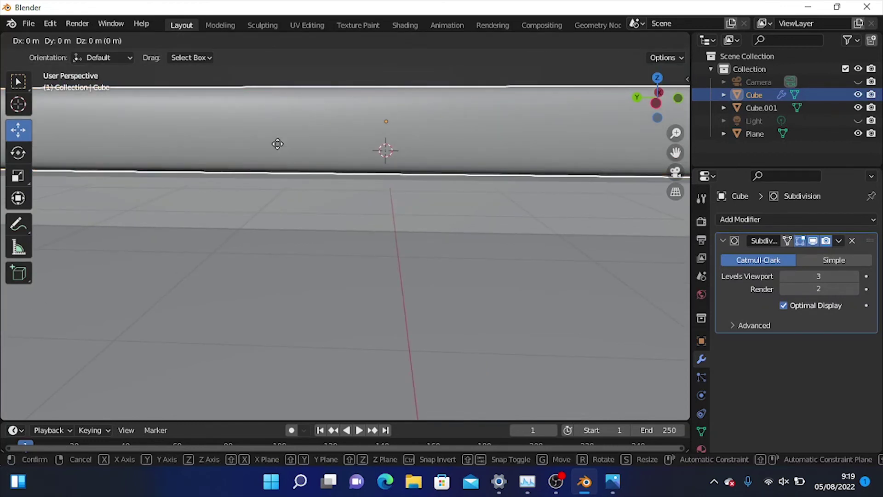
{"action": "key", "text": "z"}
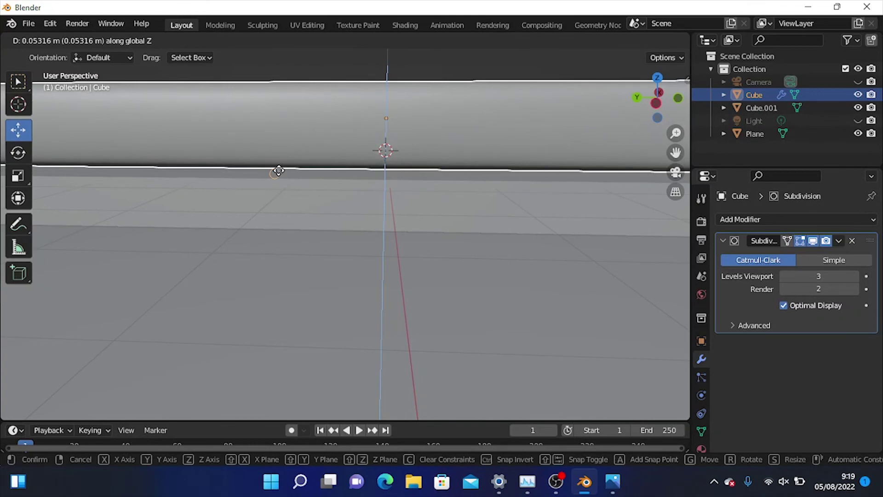
{"action": "left_click", "coordinate": [300, 176]}
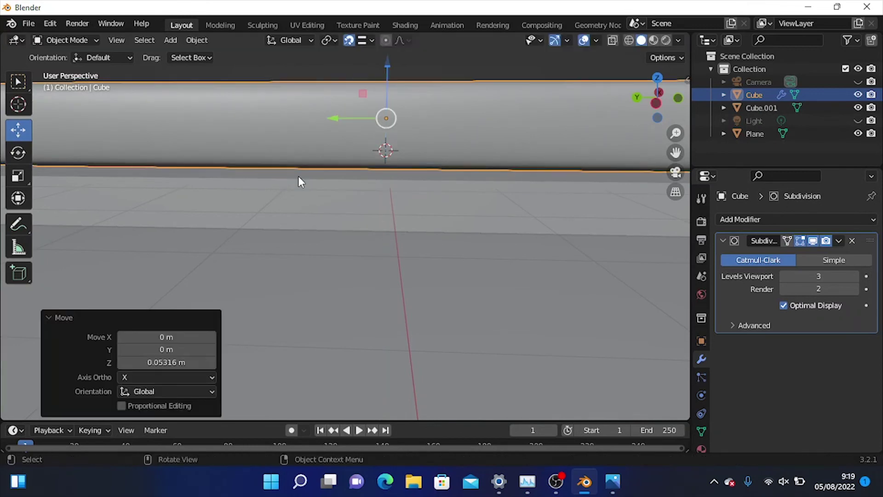
Examine the mattress, base and floor contact around the bed and in the left view
{"action": "middle_click_drag", "start_coordinate": [299, 176], "coordinate": [448, 188]}
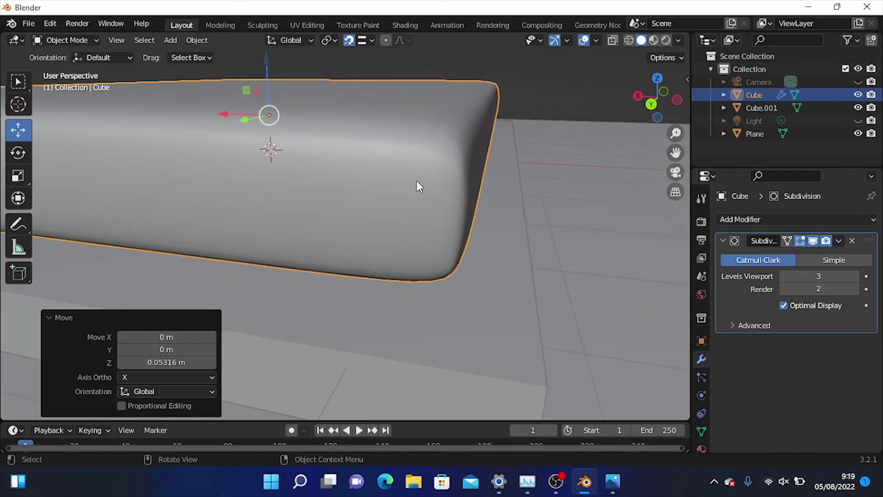
{"action": "middle_click_drag", "start_coordinate": [462, 147], "coordinate": [410, 124]}
{"action": "middle_click_drag", "start_coordinate": [306, 147], "coordinate": [283, 143]}
{"action": "scroll", "coordinate": [505, 169], "scroll_direction": "down", "scroll_amount": 1}
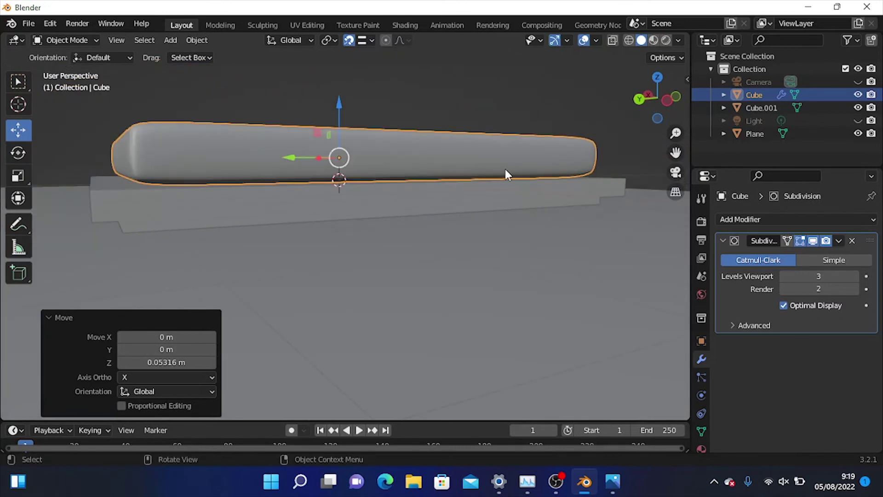
{"action": "mouse_move", "coordinate": [527, 199]}
{"action": "middle_mouse_down"}
{"action": "mouse_move", "coordinate": [388, 225]}
{"action": "mouse_move", "coordinate": [403, 210]}
{"action": "mouse_move", "coordinate": [361, 244]}
{"action": "middle_mouse_up"}
{"action": "left_click", "coordinate": [363, 252]}
{"action": "key", "text": "grave"}
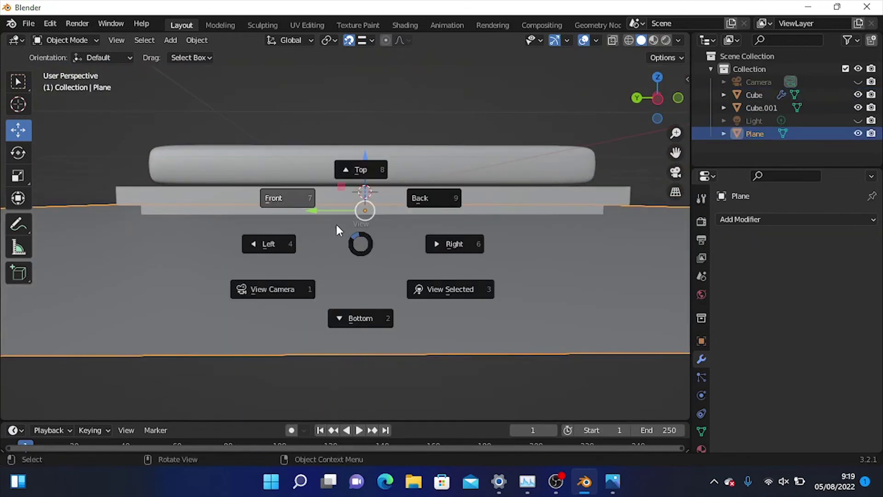
{"action": "left_click", "coordinate": [278, 243]}
{"action": "scroll", "coordinate": [280, 248], "scroll_direction": "up", "scroll_amount": 1}
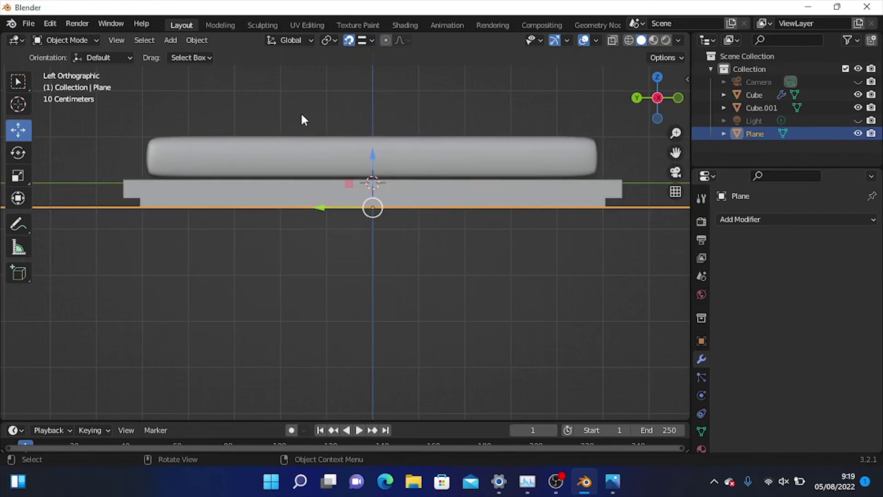
Select the mattress and bed base together and move them along Z with snapping to seat them on the floor plane
{"action": "left_click_drag", "start_coordinate": [305, 108], "coordinate": [353, 200]}
{"action": "middle_click_drag", "start_coordinate": [325, 170], "coordinate": [326, 193]}
{"action": "key", "text": "g"}
{"action": "key", "text": "z"}
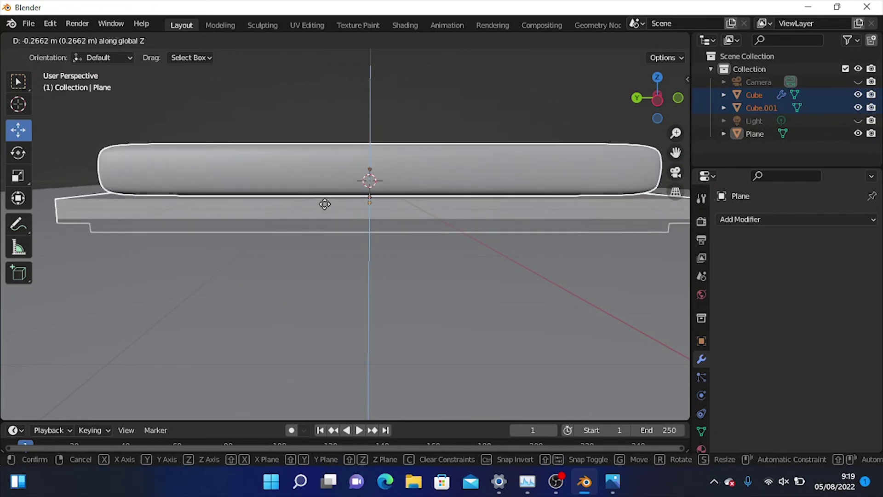
{"action": "left_click", "coordinate": [328, 192]}
{"action": "left_click", "coordinate": [361, 97]}
Preview the bed and floor in rendered shading with the viewport overlays off and the scene's light shown
{"action": "middle_click_drag", "start_coordinate": [370, 99], "coordinate": [406, 100]}
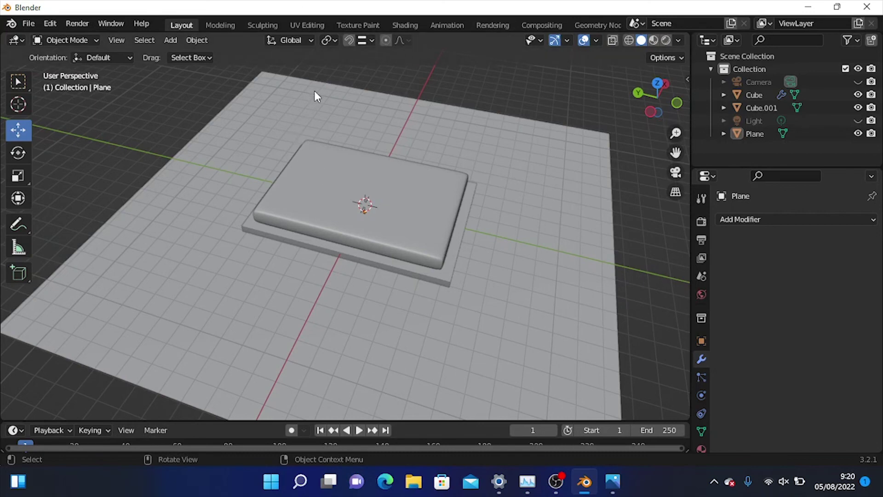
{"action": "scroll", "coordinate": [321, 80], "scroll_direction": "down", "scroll_amount": 3}
{"action": "scroll", "coordinate": [319, 78], "scroll_direction": "up", "scroll_amount": 3}
{"action": "left_click", "coordinate": [463, 122]}
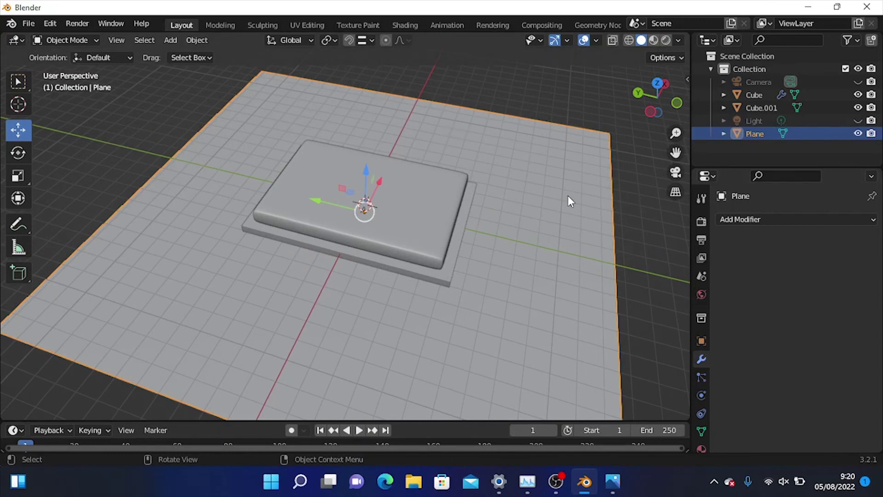
{"action": "middle_click_drag", "start_coordinate": [614, 195], "coordinate": [578, 162]}
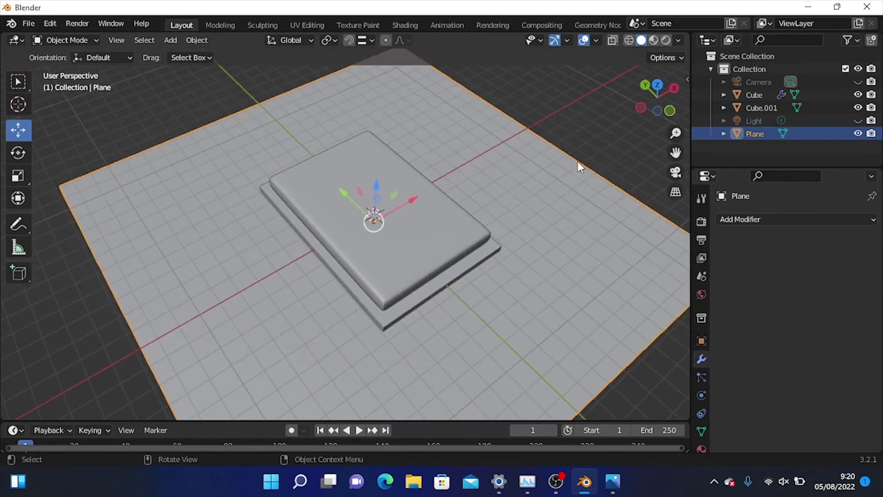
{"action": "left_click", "coordinate": [582, 41]}
{"action": "middle_click_drag", "start_coordinate": [570, 78], "coordinate": [392, 390]}
{"action": "left_click", "coordinate": [666, 41]}
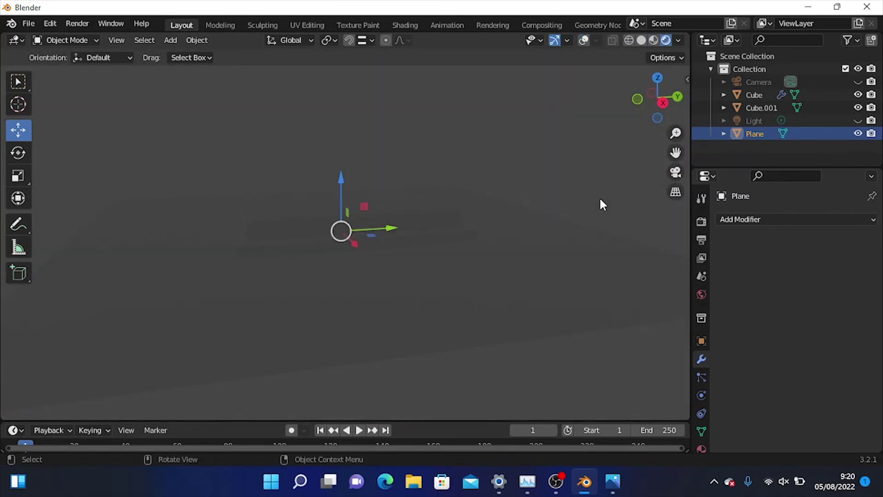
{"action": "middle_click_drag", "start_coordinate": [498, 207], "coordinate": [531, 215]}
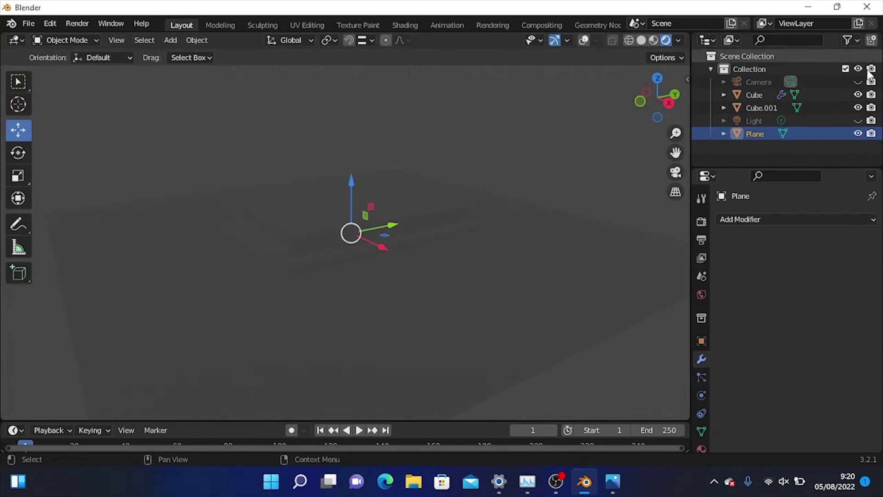
{"action": "left_click", "coordinate": [858, 120]}
{"action": "middle_click_drag", "start_coordinate": [490, 164], "coordinate": [535, 221]}
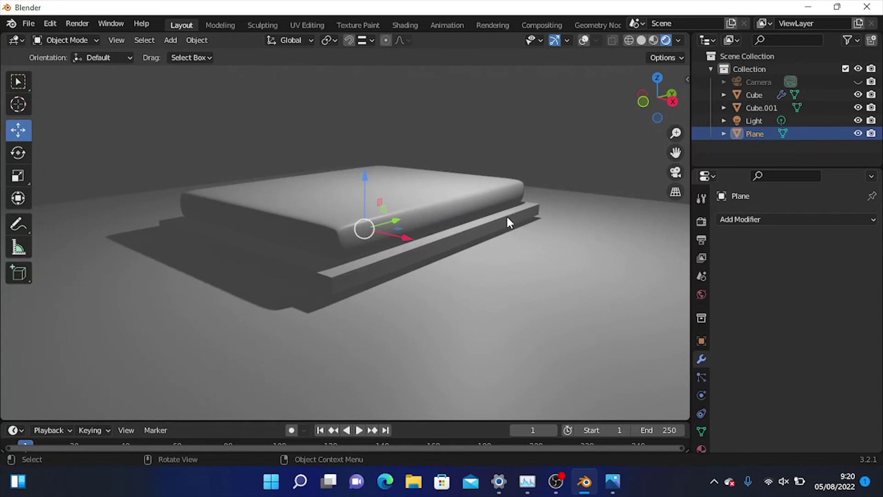
{"action": "scroll", "coordinate": [506, 217], "scroll_direction": "down", "scroll_amount": 1}
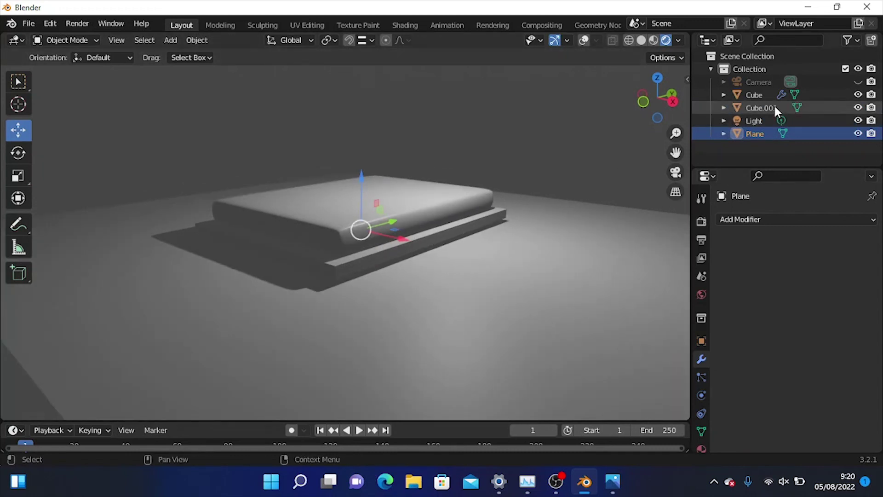
Hide the light and return the viewport to solid shading for a closer view of the bed
{"action": "left_click", "coordinate": [777, 121]}
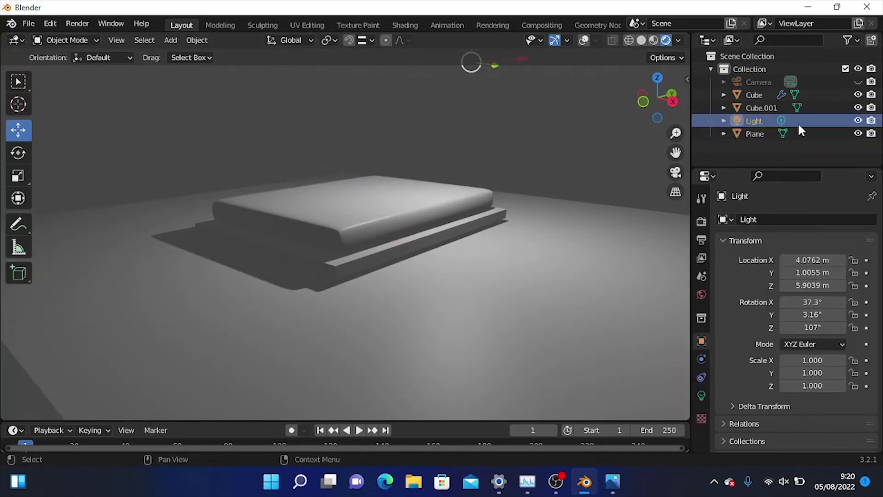
{"action": "left_click", "coordinate": [858, 120]}
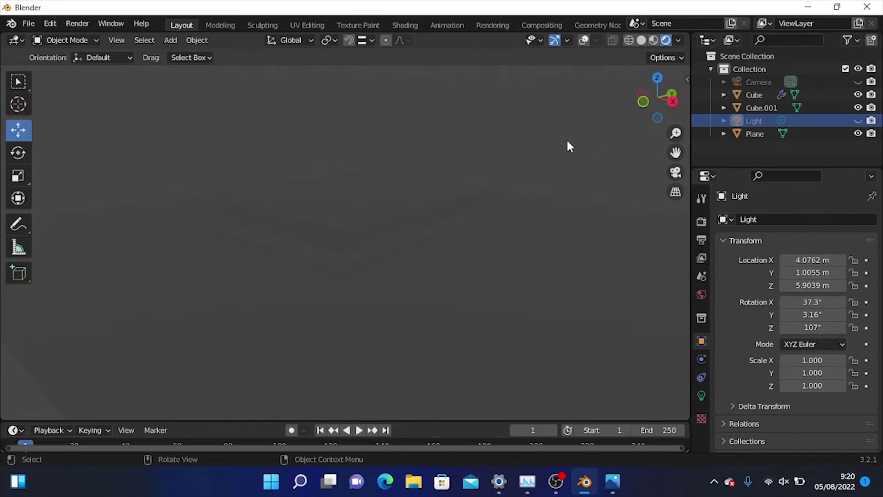
{"action": "left_click", "coordinate": [641, 40]}
{"action": "scroll", "coordinate": [505, 136], "scroll_direction": "up", "scroll_amount": 5}
{"action": "middle_click_drag", "start_coordinate": [488, 126], "coordinate": [502, 148]}
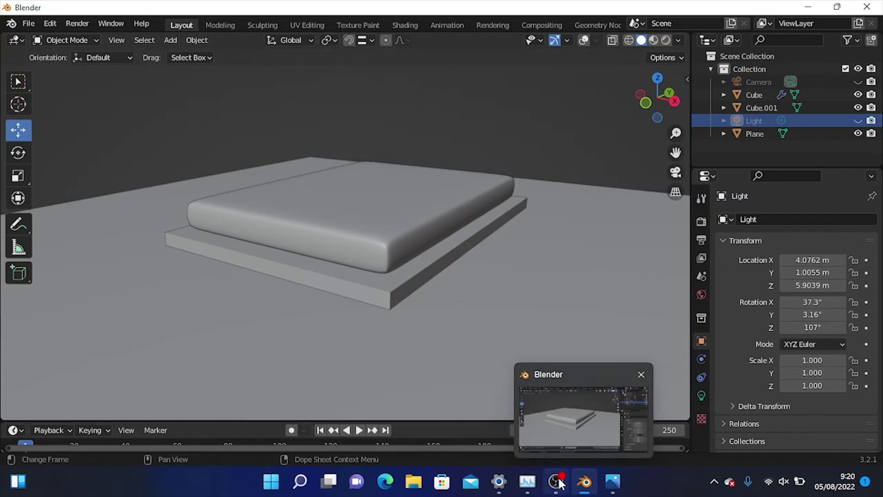
Switch to the reference image 01.png and examine the bed's lit lower edge and the platform beside it
{"action": "left_click", "coordinate": [623, 479]}
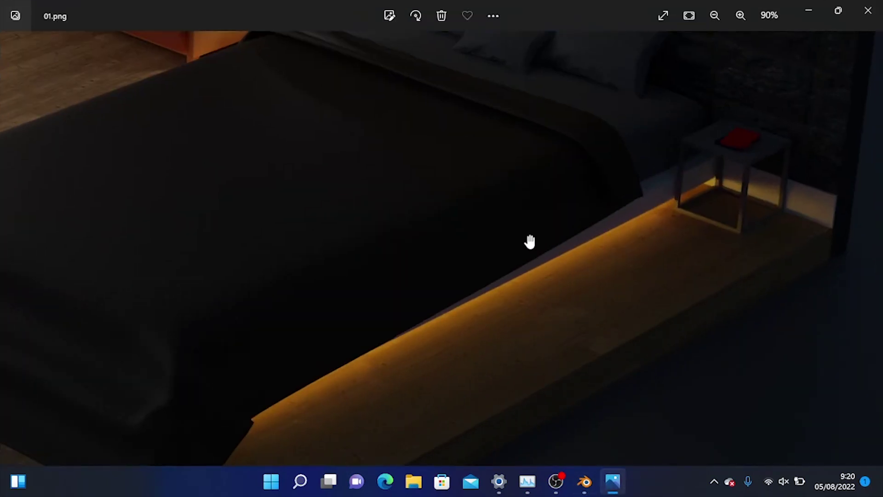
{"action": "scroll", "coordinate": [534, 245], "scroll_direction": "down", "scroll_amount": 1}
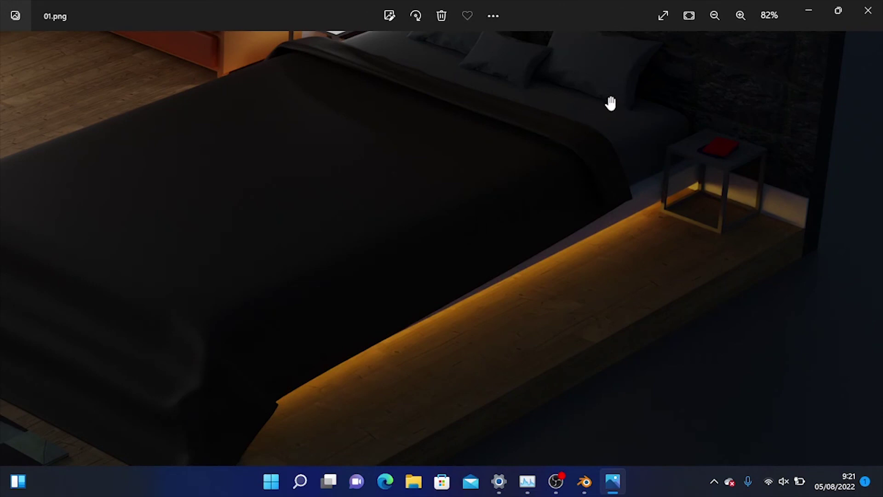
{"action": "left_click", "coordinate": [809, 10]}
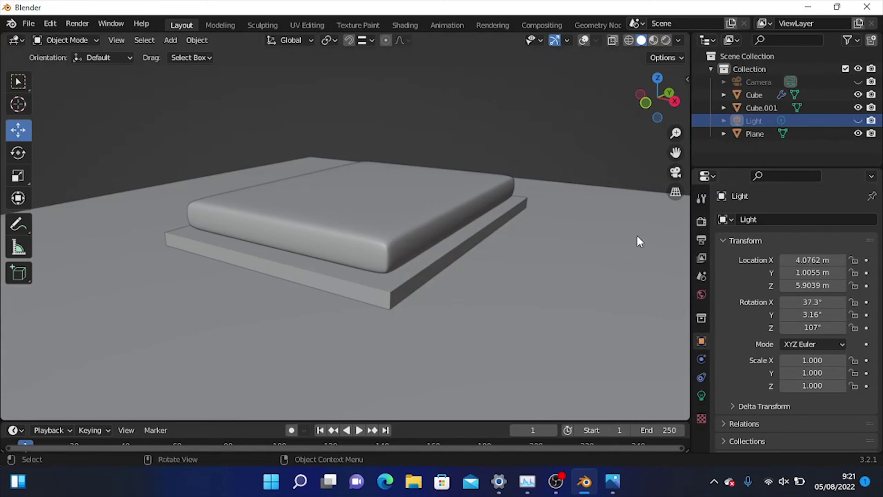
Turn the viewport overlays back on with the whole floor plane in view
{"action": "scroll", "coordinate": [660, 282], "scroll_direction": "down", "scroll_amount": 3}
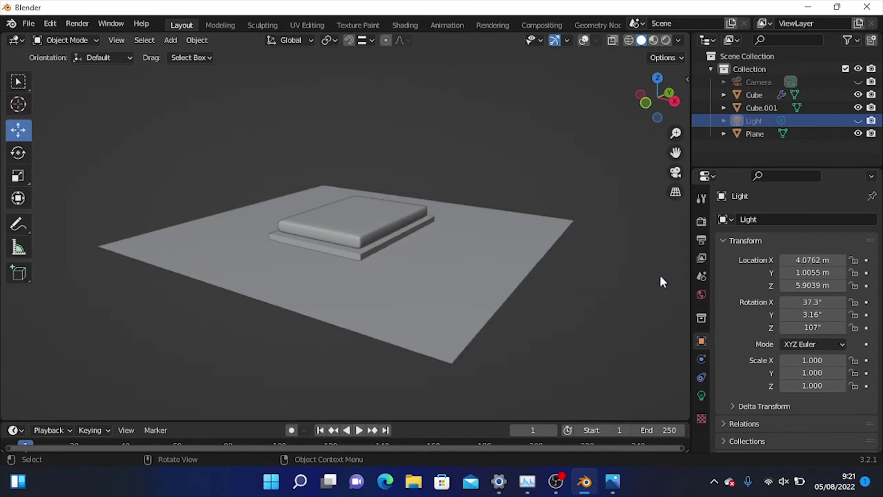
{"action": "key", "text": "z"}
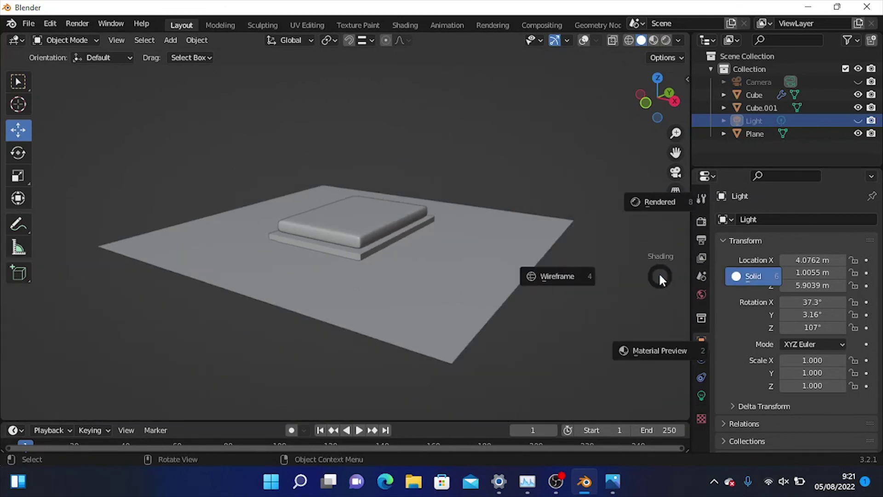
{"action": "left_click", "coordinate": [583, 40]}
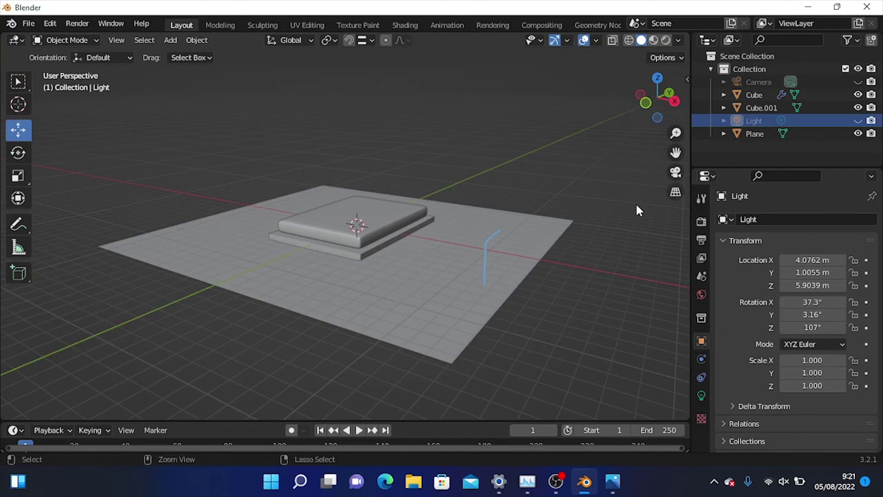
{"action": "left_click", "coordinate": [644, 219], "text": "ctrl"}
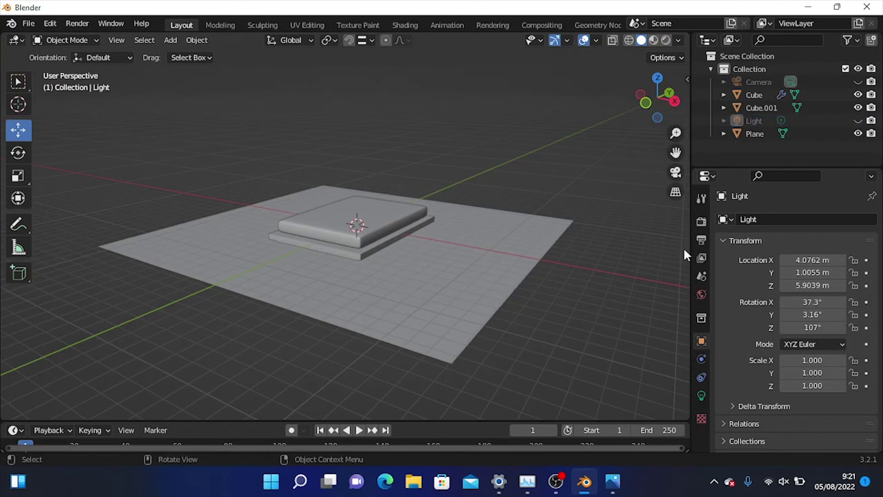
{"action": "mouse_move", "coordinate": [679, 223]}
{"action": "left_mouse_down"}
{"action": "mouse_move", "coordinate": [658, 368]}
{"action": "mouse_move", "coordinate": [693, 420]}
{"action": "mouse_move", "coordinate": [680, 229]}
{"action": "mouse_move", "coordinate": [688, 373]}
{"action": "mouse_move", "coordinate": [692, 241]}
{"action": "mouse_move", "coordinate": [686, 382]}
{"action": "mouse_move", "coordinate": [693, 249]}
{"action": "mouse_move", "coordinate": [678, 277]}
{"action": "mouse_move", "coordinate": [692, 357]}
{"action": "mouse_move", "coordinate": [669, 329]}
{"action": "mouse_move", "coordinate": [689, 303]}
{"action": "mouse_move", "coordinate": [685, 286]}
{"action": "left_mouse_up"}
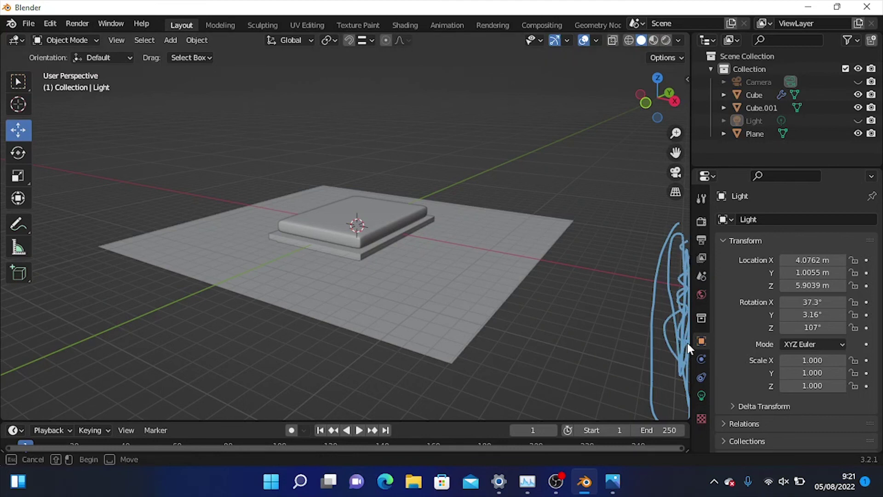
{"action": "mouse_move", "coordinate": [677, 341]}
{"action": "left_mouse_down"}
{"action": "mouse_move", "coordinate": [671, 363]}
{"action": "mouse_move", "coordinate": [683, 395]}
{"action": "mouse_move", "coordinate": [685, 382]}
{"action": "mouse_move", "coordinate": [689, 419]}
{"action": "mouse_move", "coordinate": [689, 338]}
{"action": "left_mouse_up"}
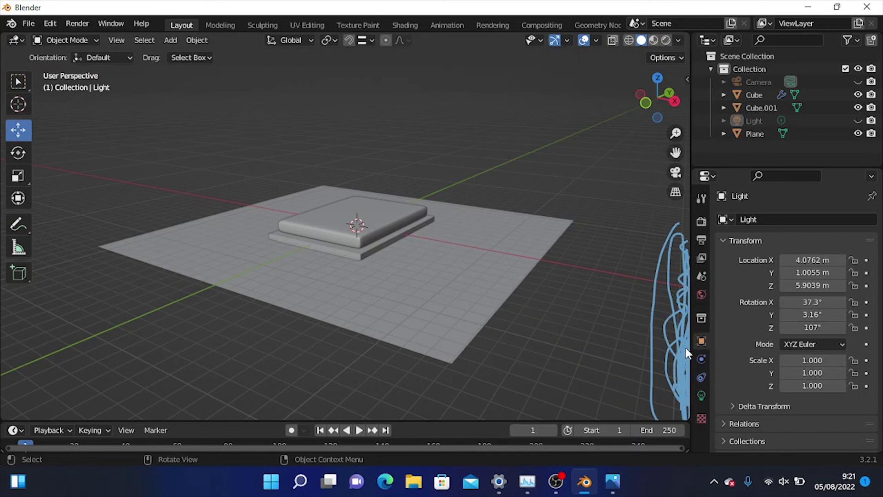
{"action": "middle_click_drag", "start_coordinate": [538, 269], "coordinate": [539, 286], "text": "ctrl"}
{"action": "key", "text": "ctrl+z"}
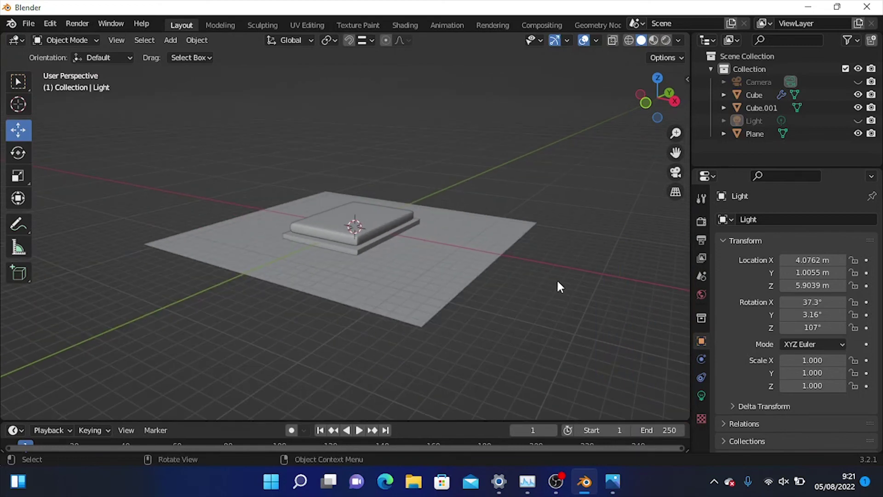
{"action": "scroll", "coordinate": [556, 279], "scroll_direction": "up", "scroll_amount": 5}
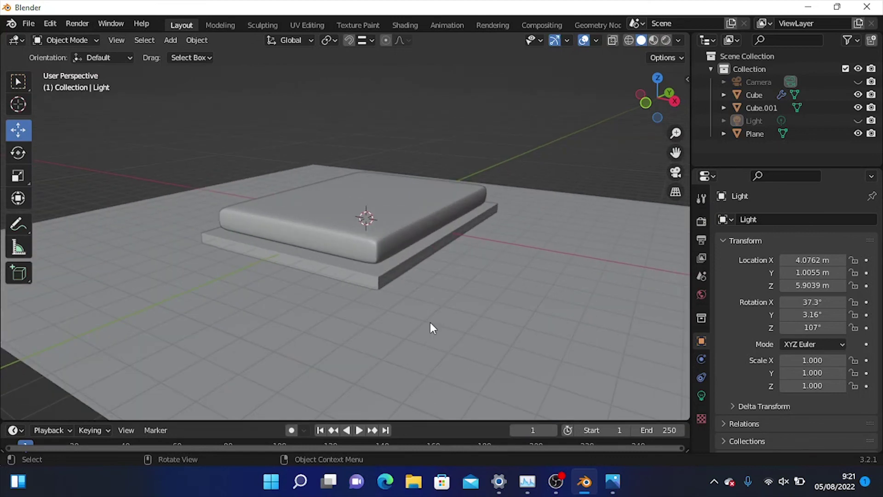